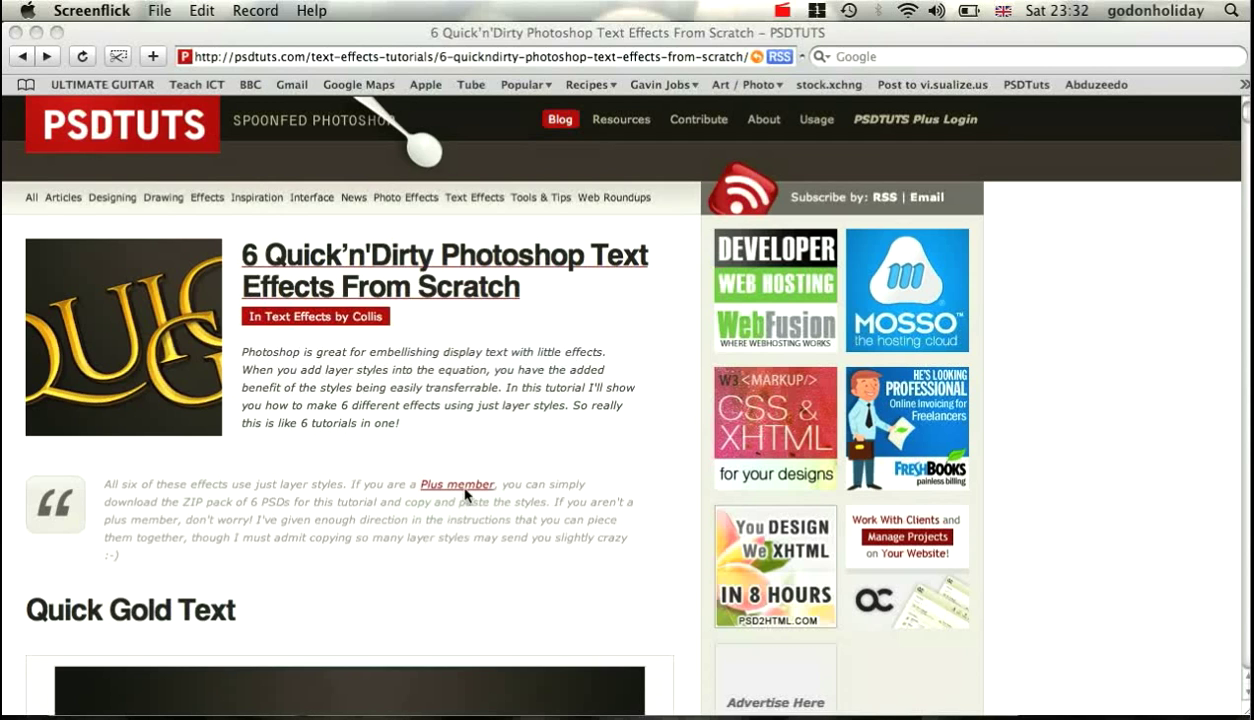
- View the Quick Gold Text example on the tutorial page and switch to Adobe Photoshop CS3
scroll(465, 493, down, 5)
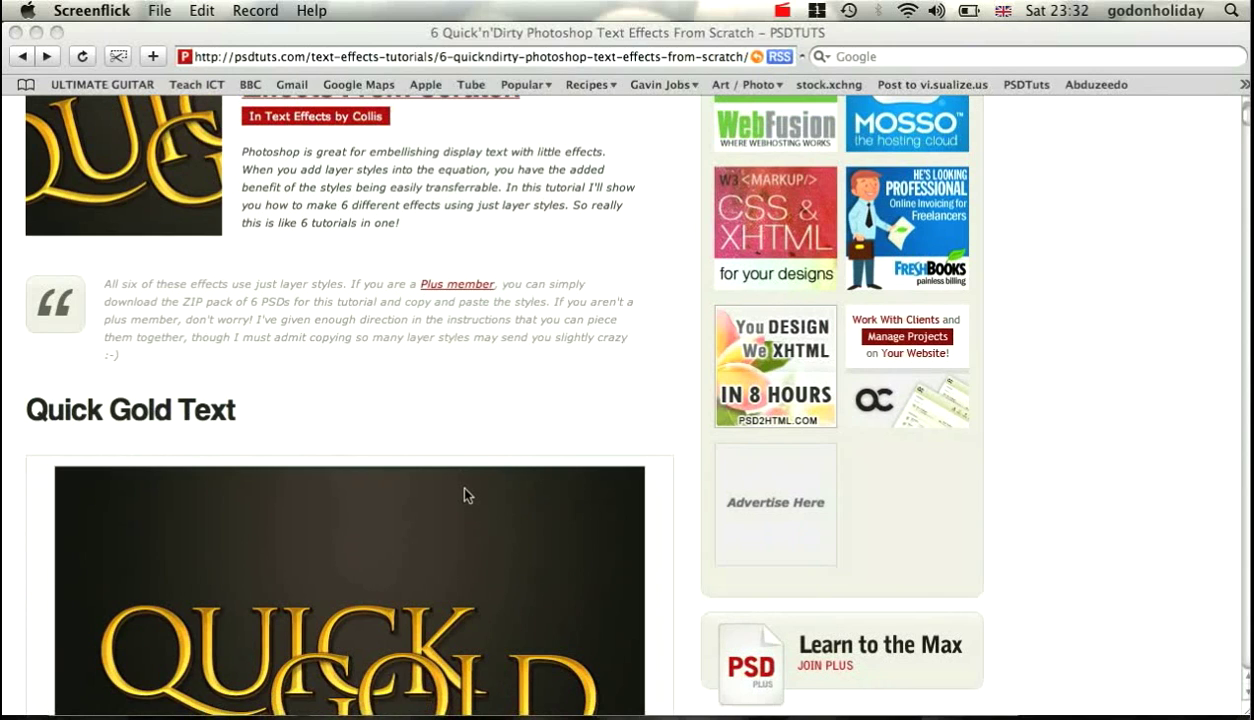
scroll(465, 493, down, 8)
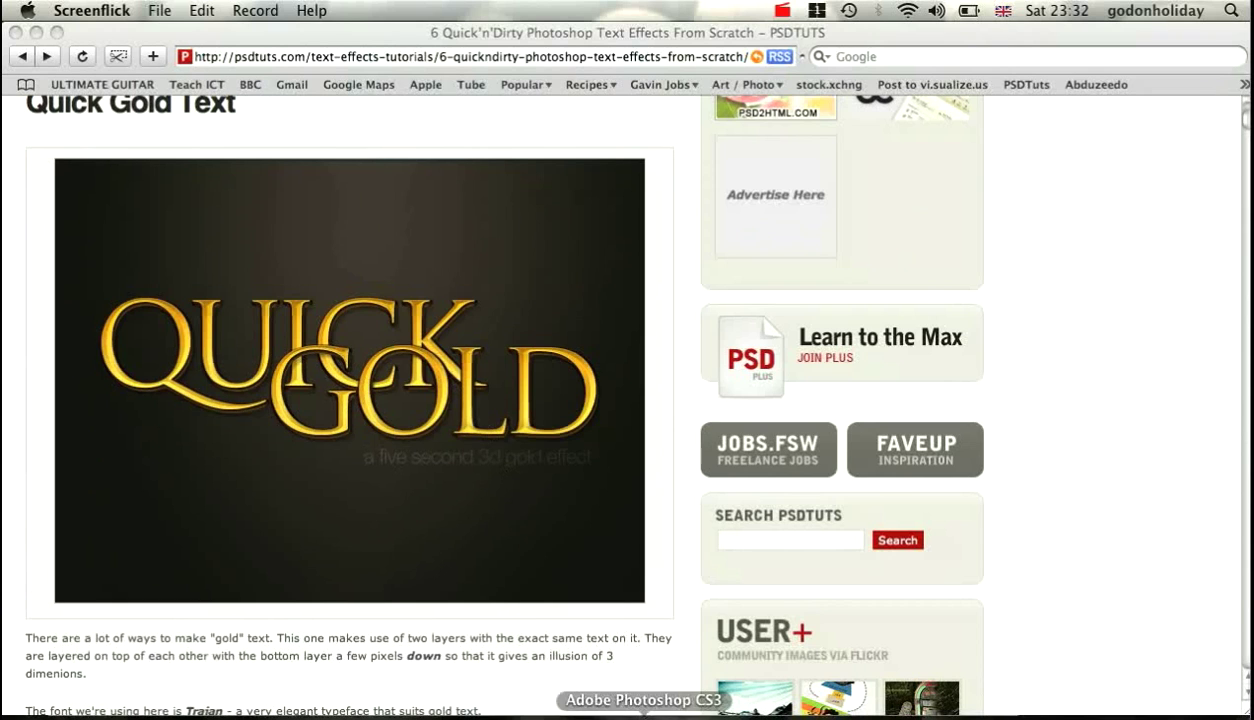
click(643, 712)
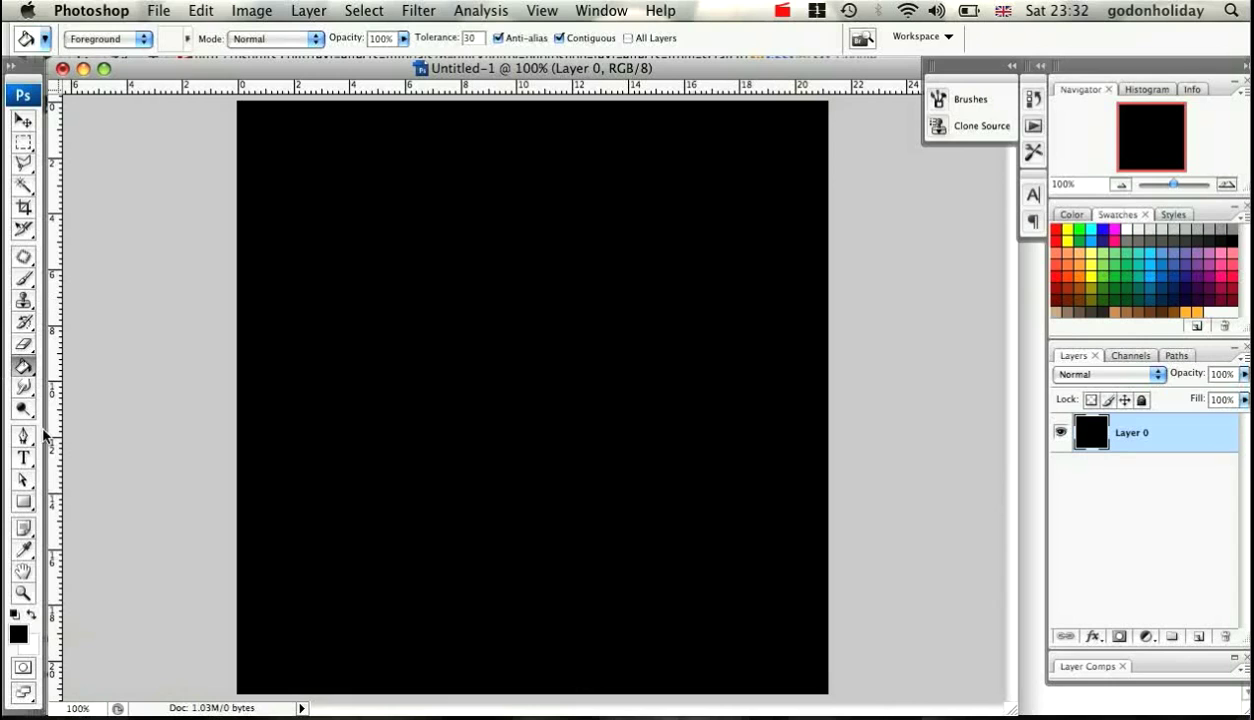
- Choose the Type tool and set the foreground colour to the grey A3A3A3
click(27, 456)
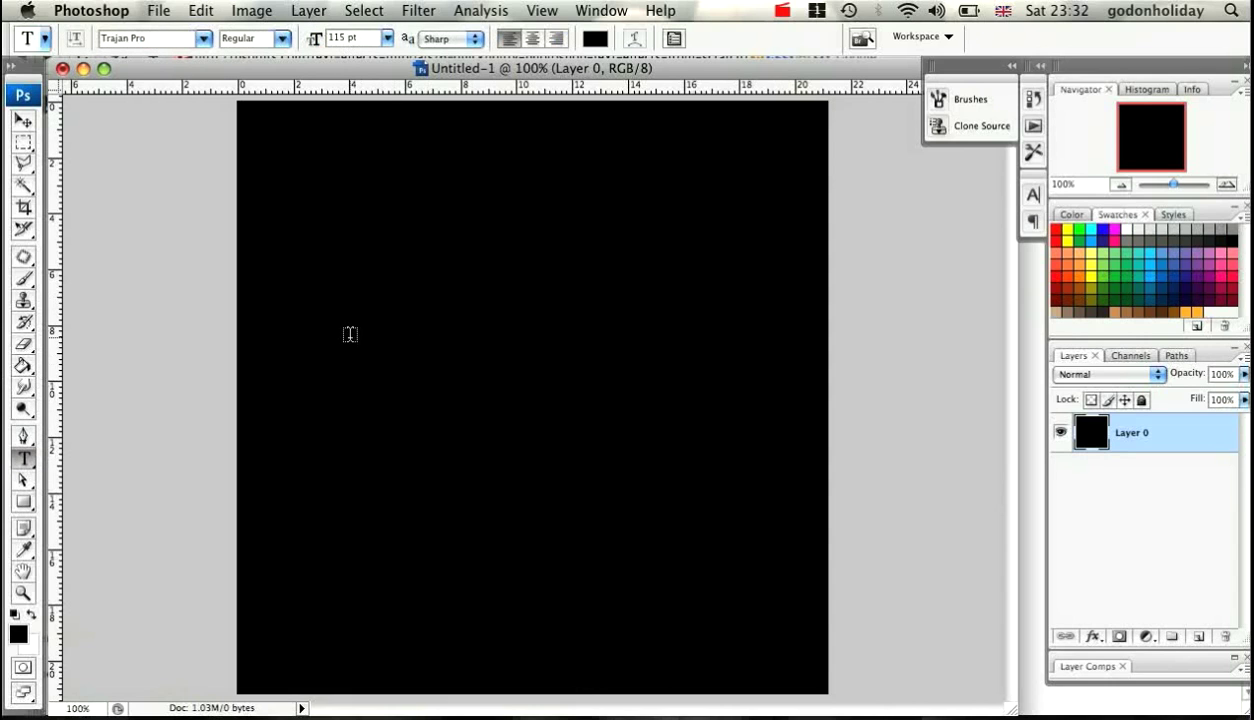
click(24, 633)
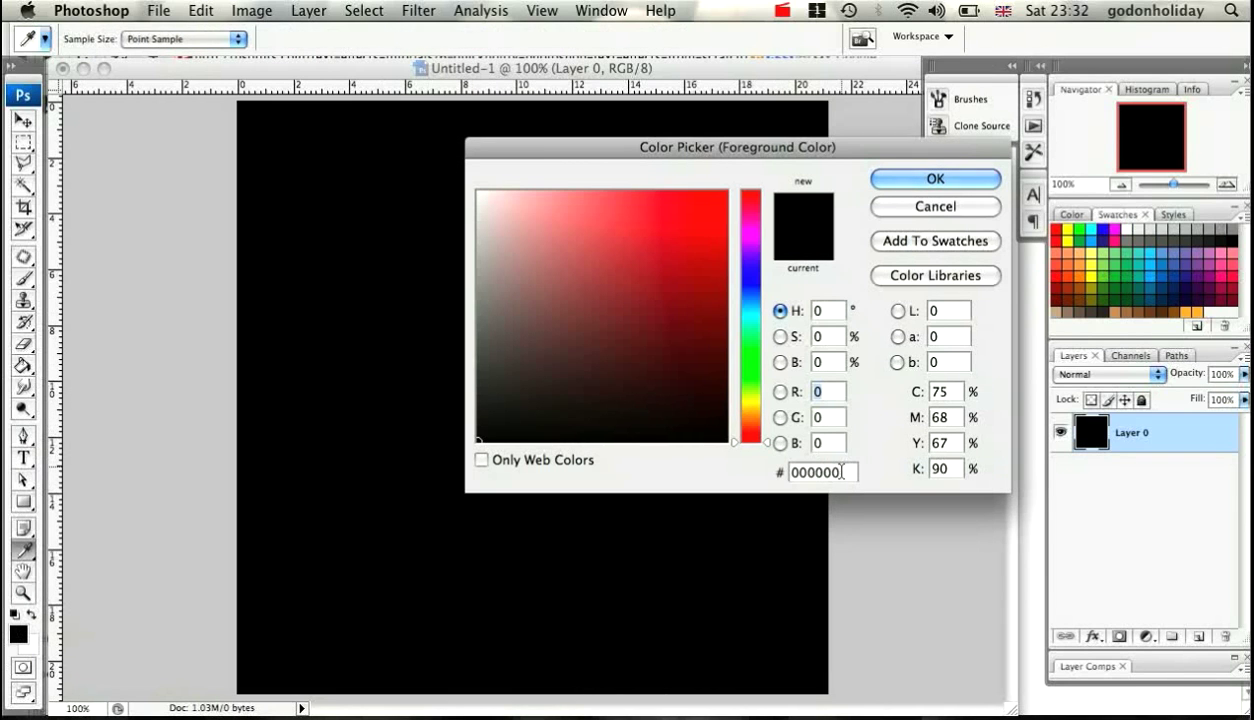
drag(842, 471, 792, 470)
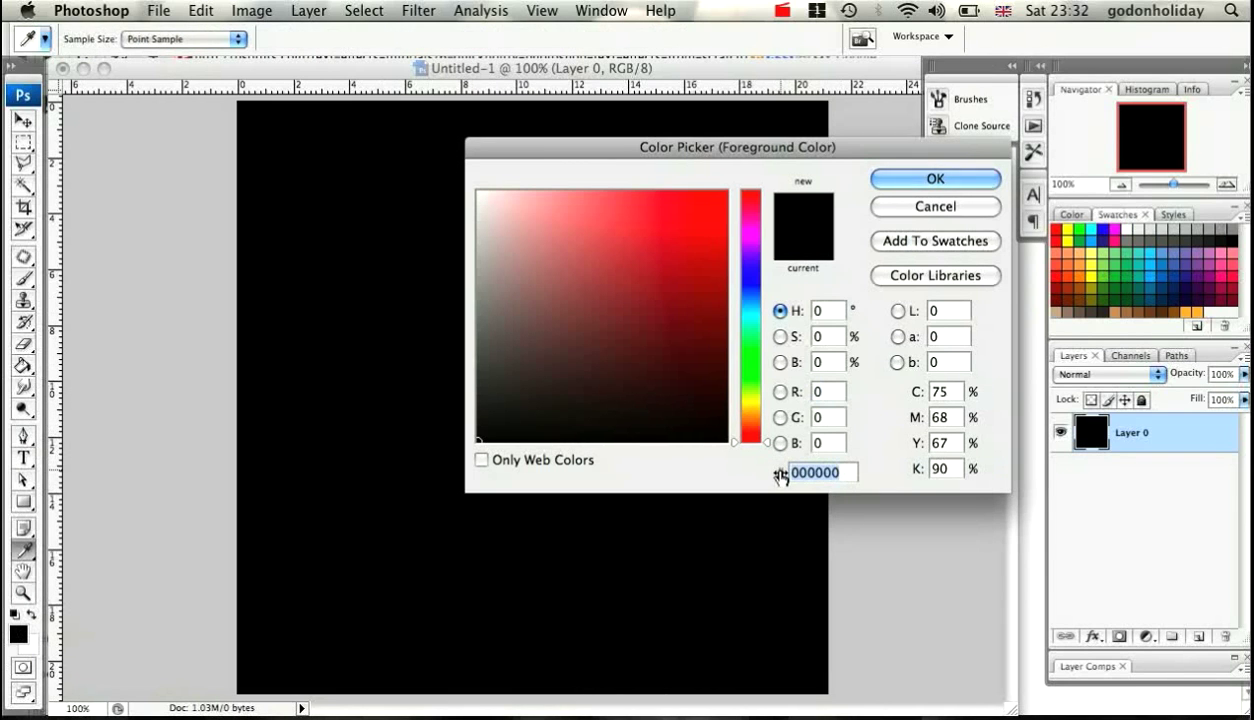
text(A3A3A3)
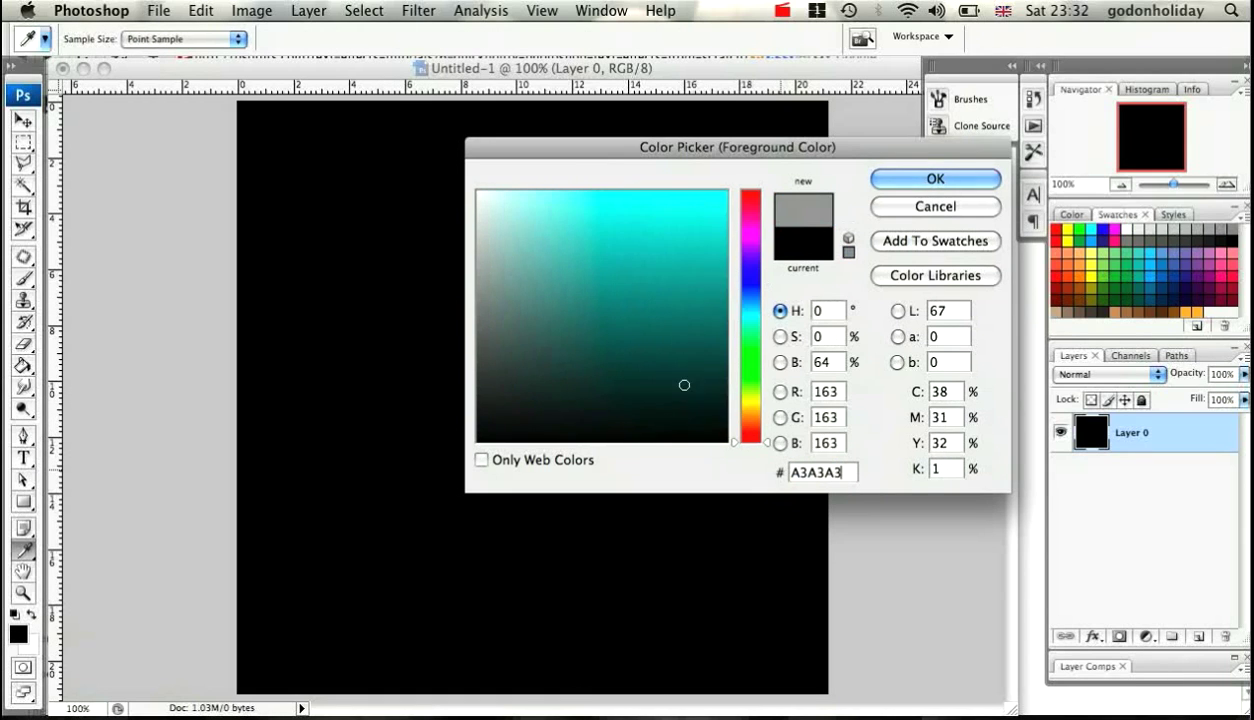
click(965, 185)
- Add the text "QUICK" in Trajan Pro Regular at 115 pt in the upper part of the black canvas
key(t)
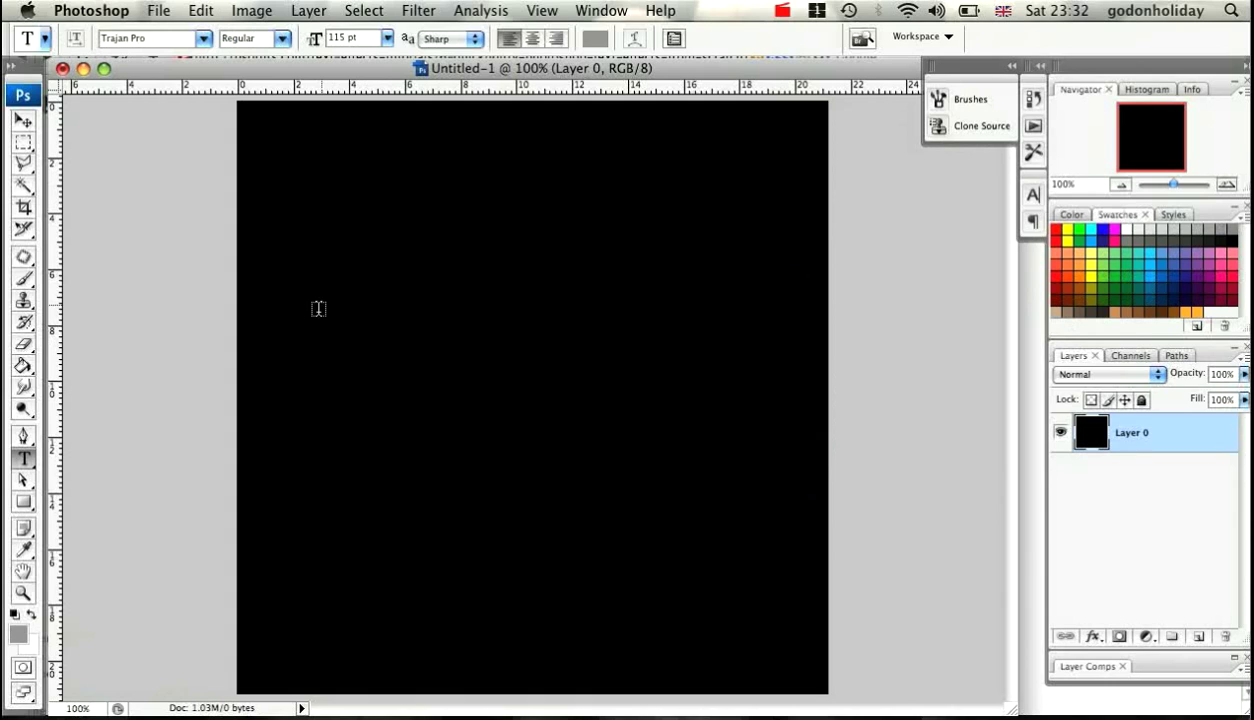
click(312, 313)
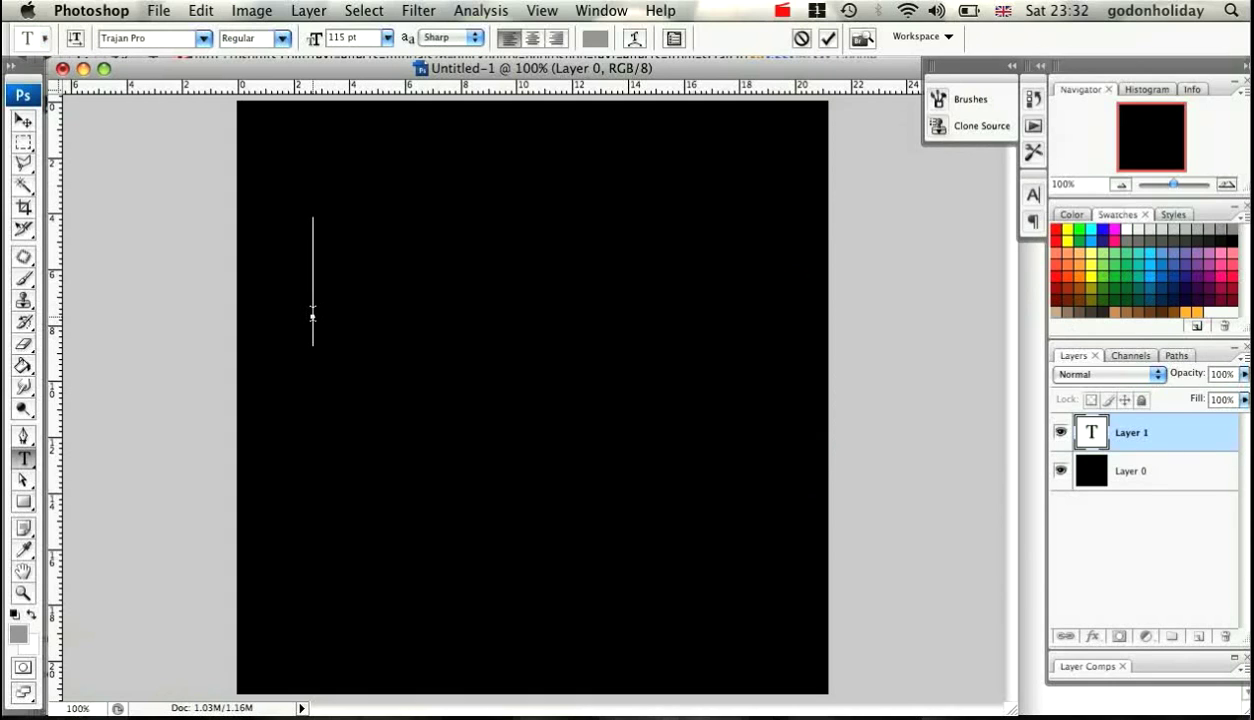
text(Q)
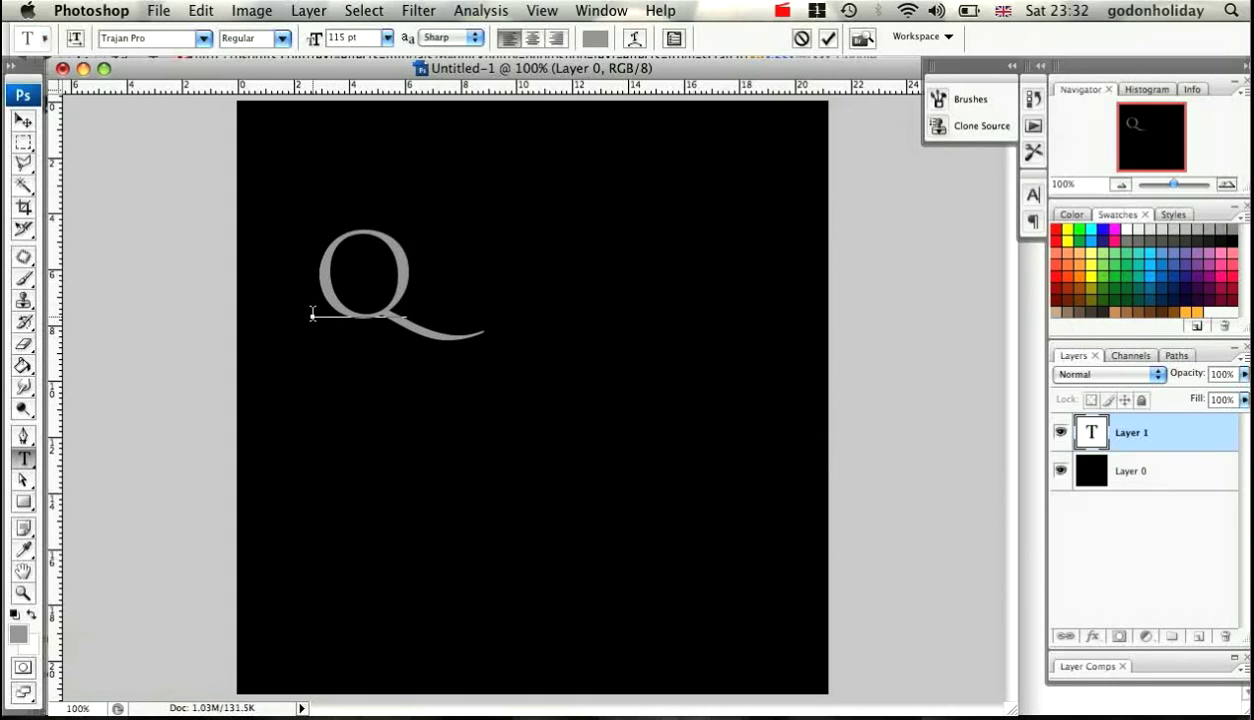
text(UICK)
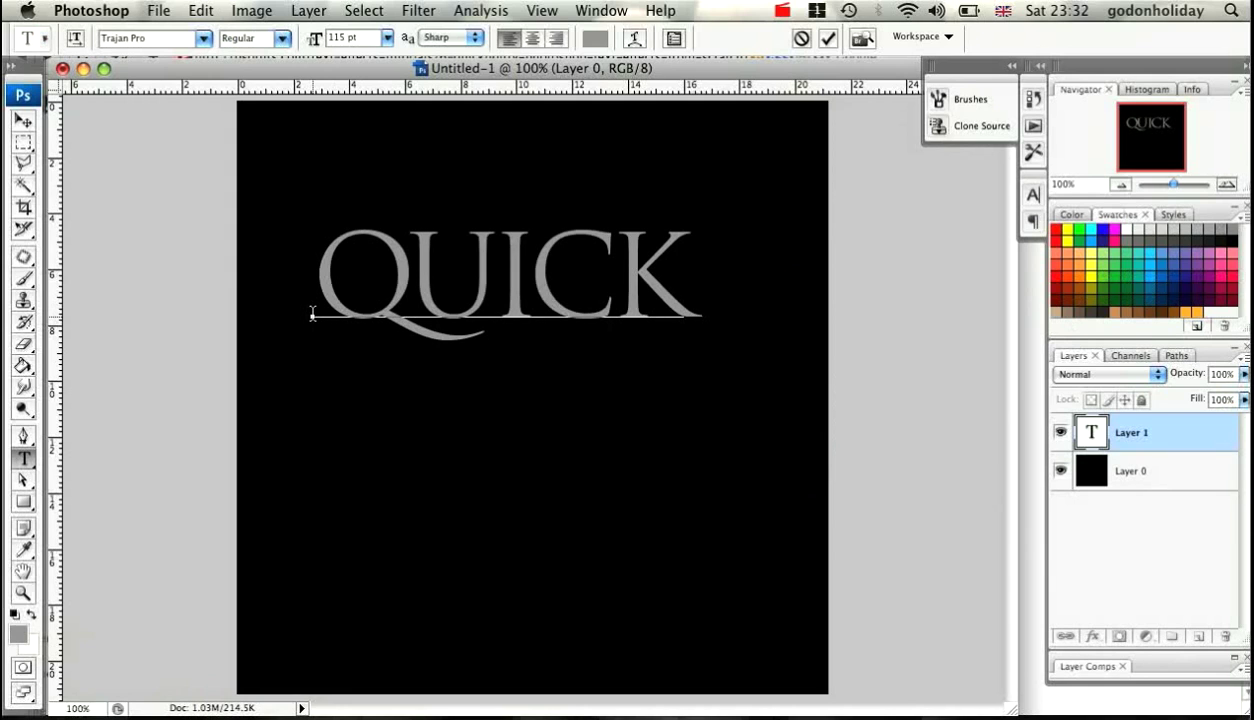
click(24, 121)
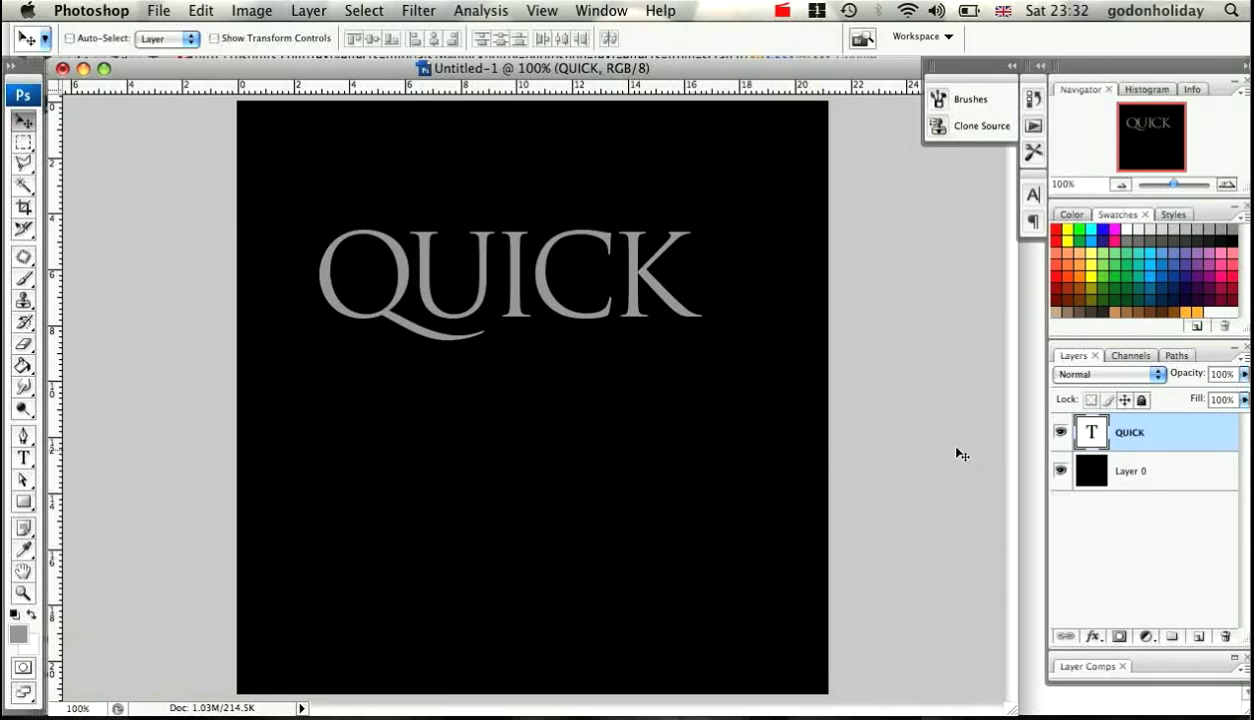
- Open the QUICK text layer's style settings and enable a drop shadow, keeping its colour black
double_click(1173, 446)
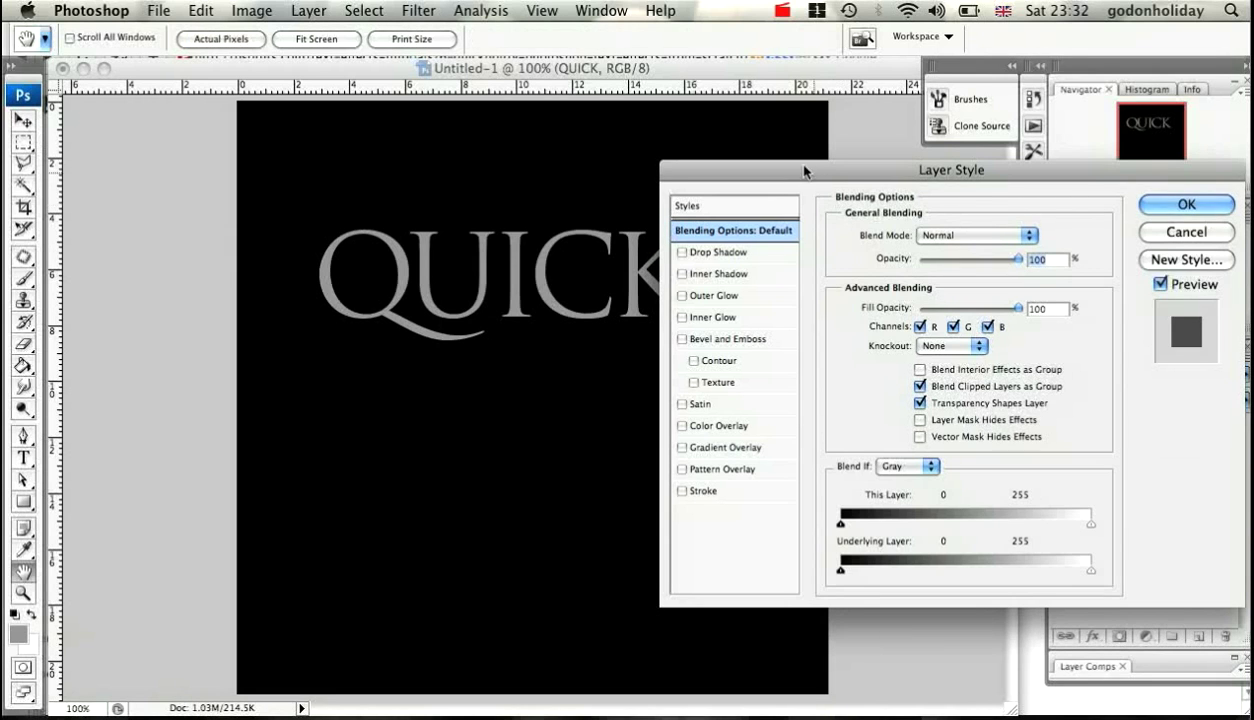
drag(797, 171, 455, 141)
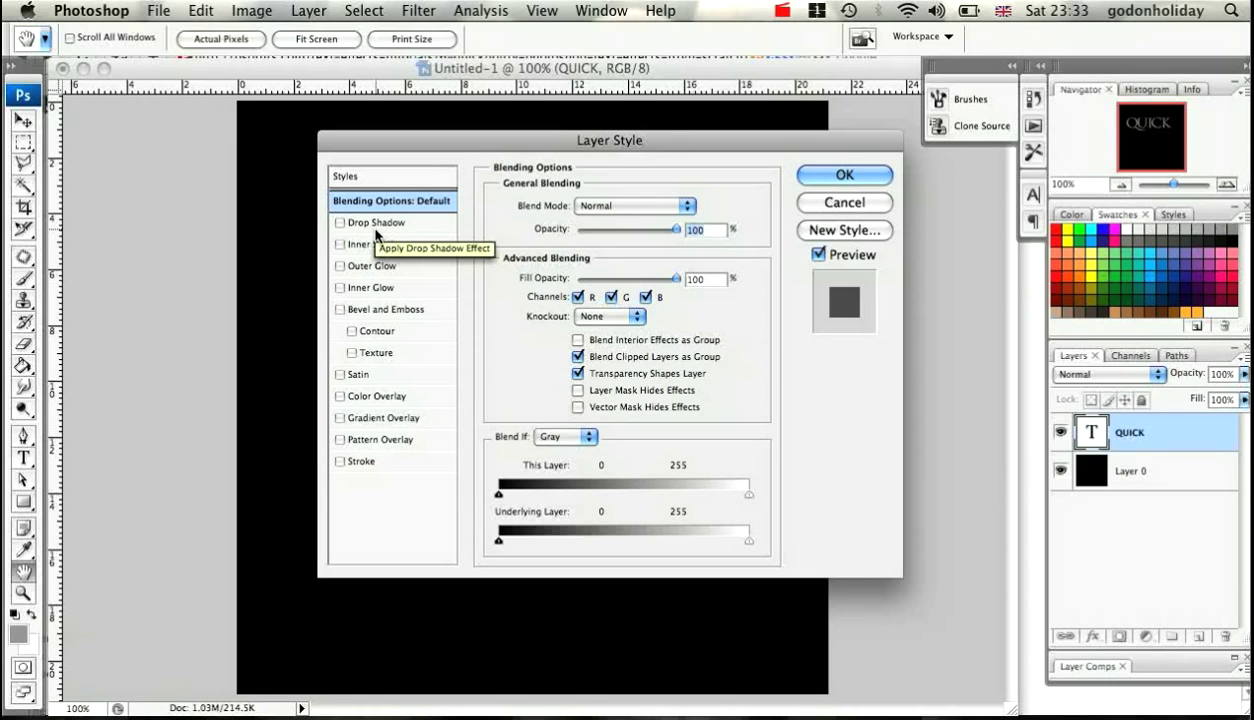
click(340, 222)
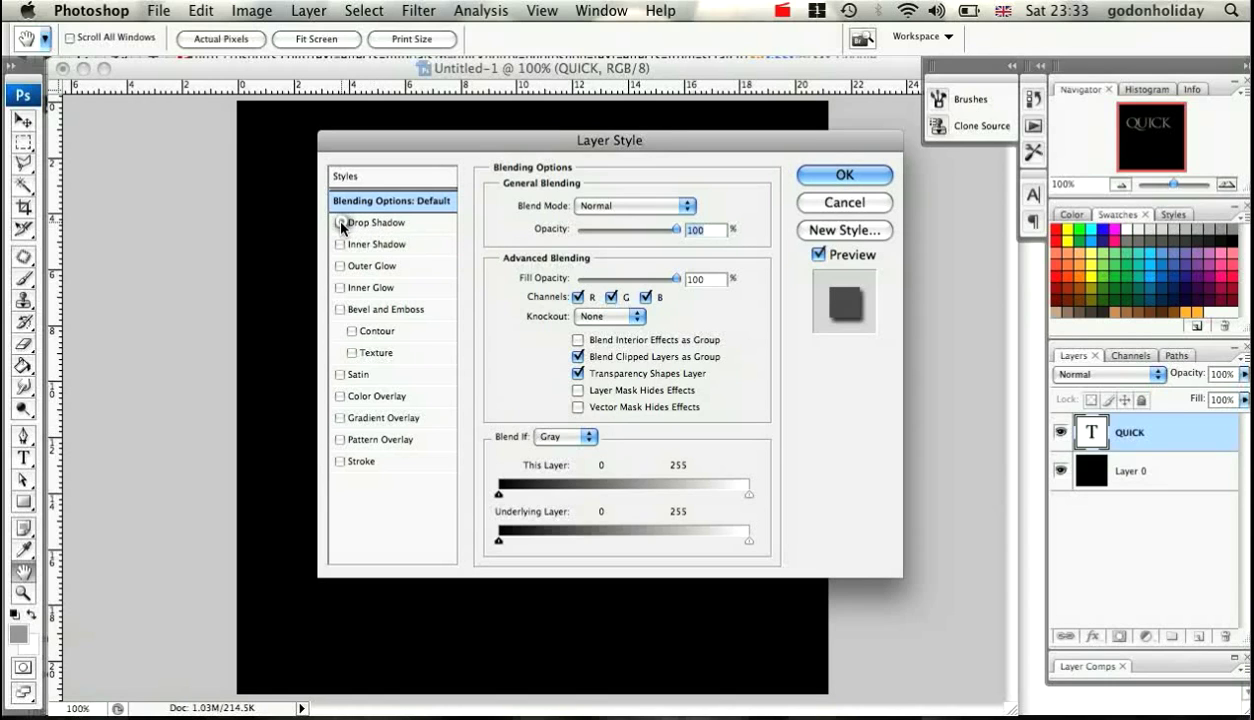
click(382, 222)
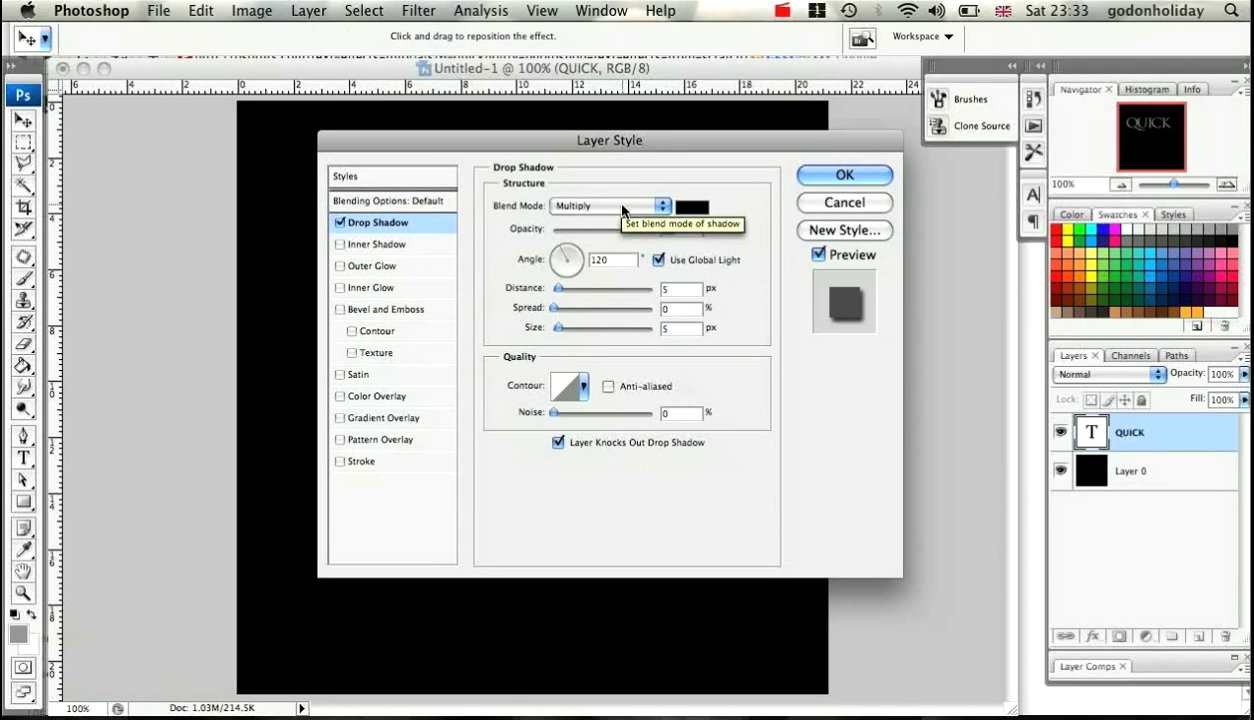
click(692, 207)
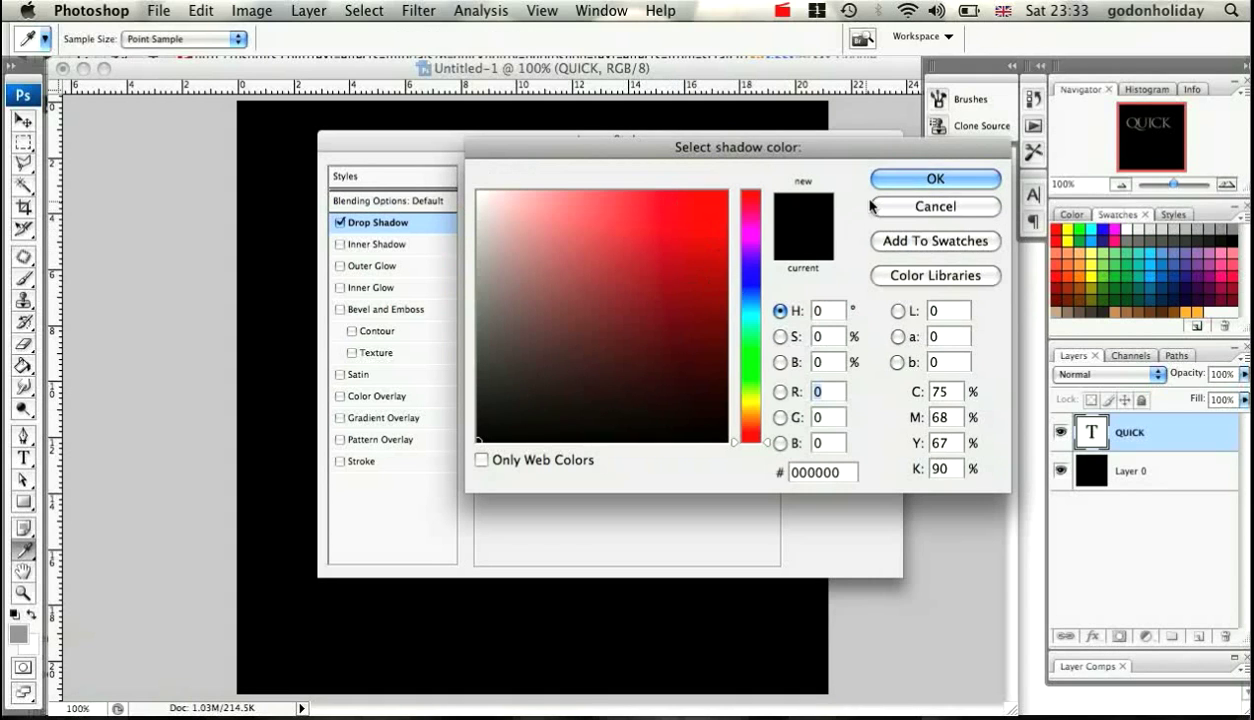
click(891, 186)
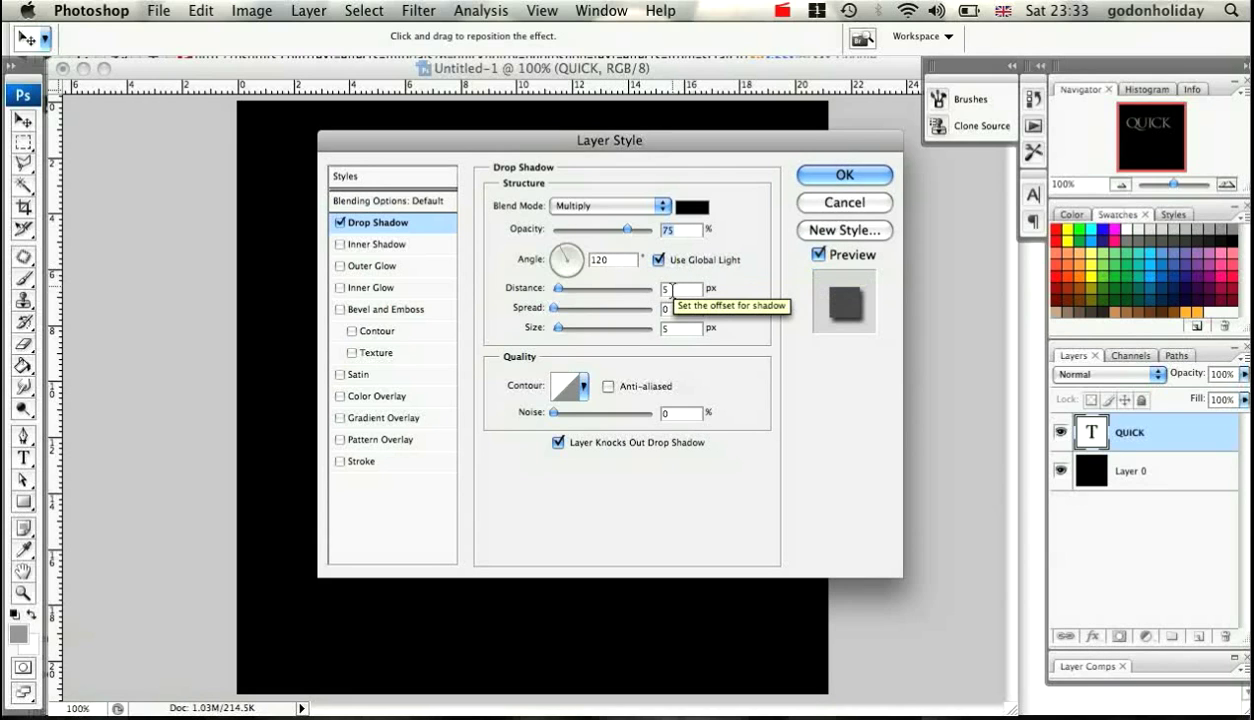
- Set the drop shadow's distance to 1 px and its size to 3 px
click(672, 289)
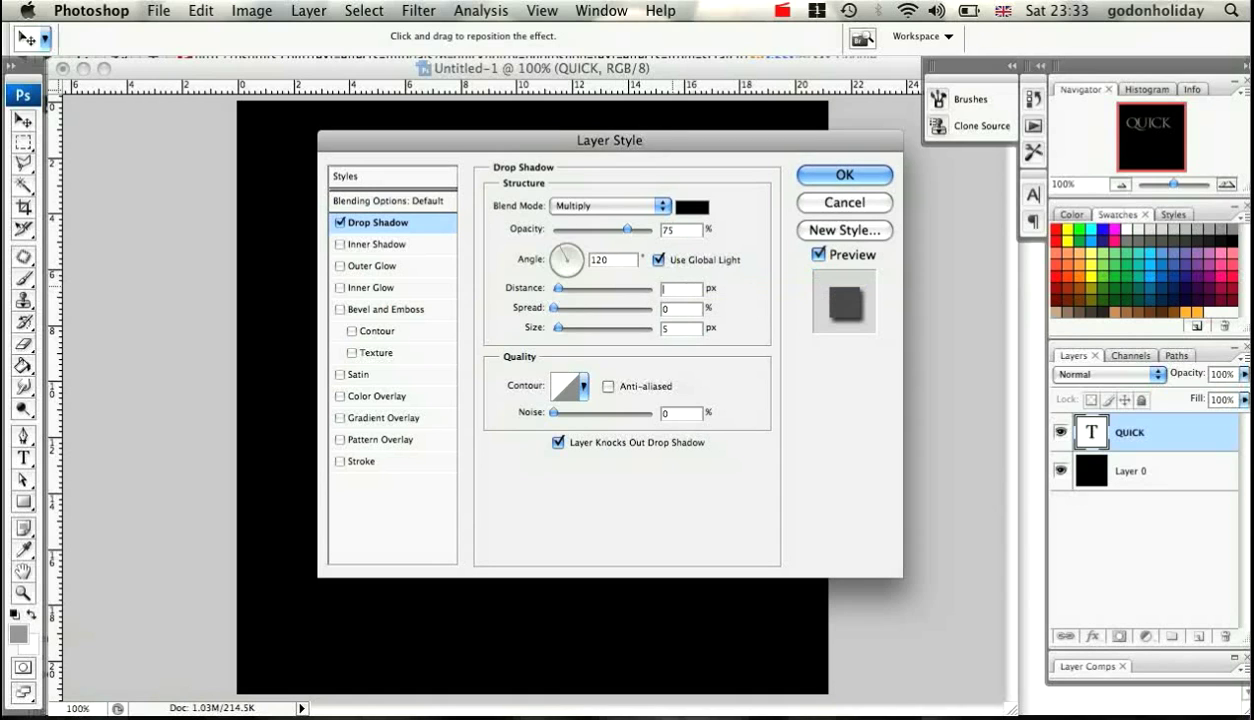
key(BackSpace)
text(1)
key(Tab)
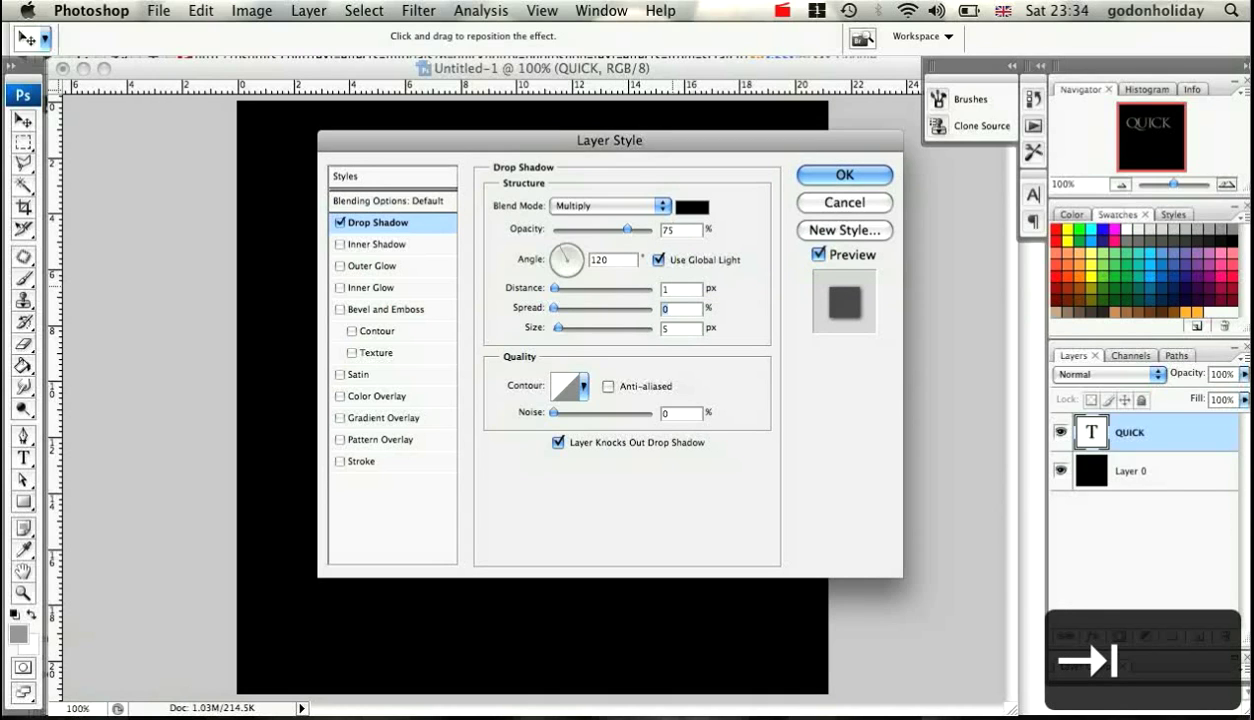
key(Tab)
text(3)
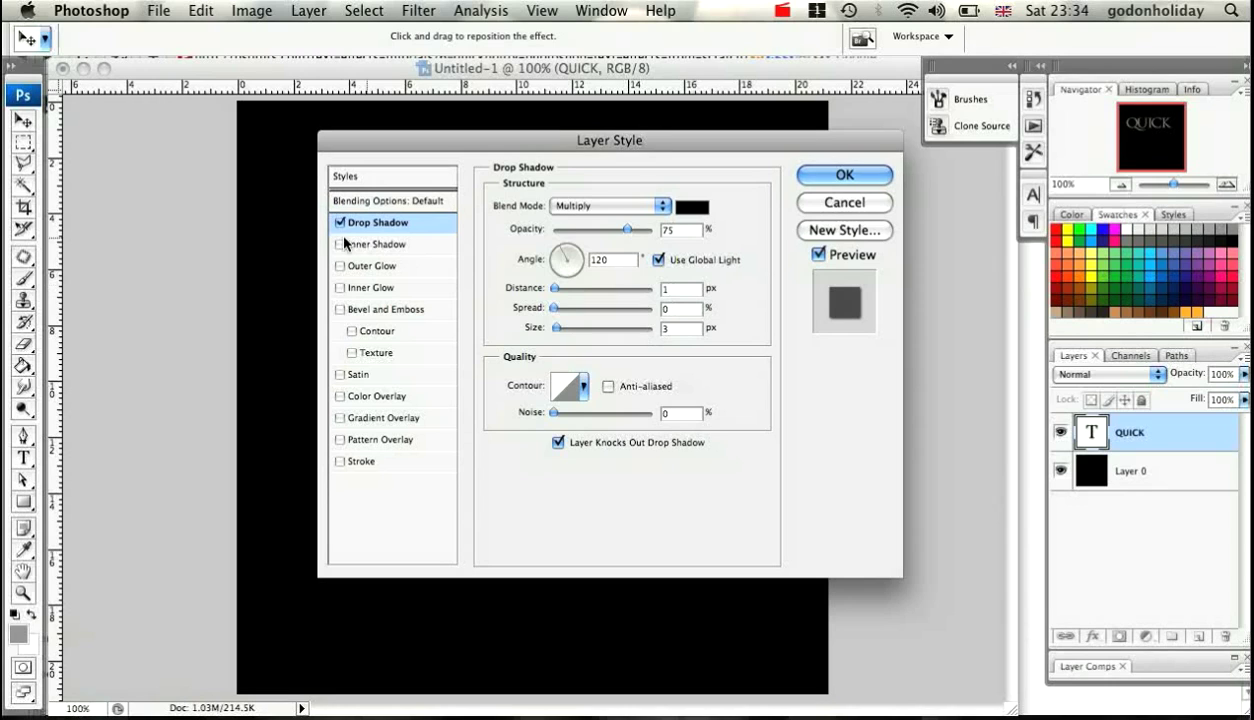
- Add an inner shadow to the QUICK text with Screen blend mode and the near-white colour fffdfd
click(388, 246)
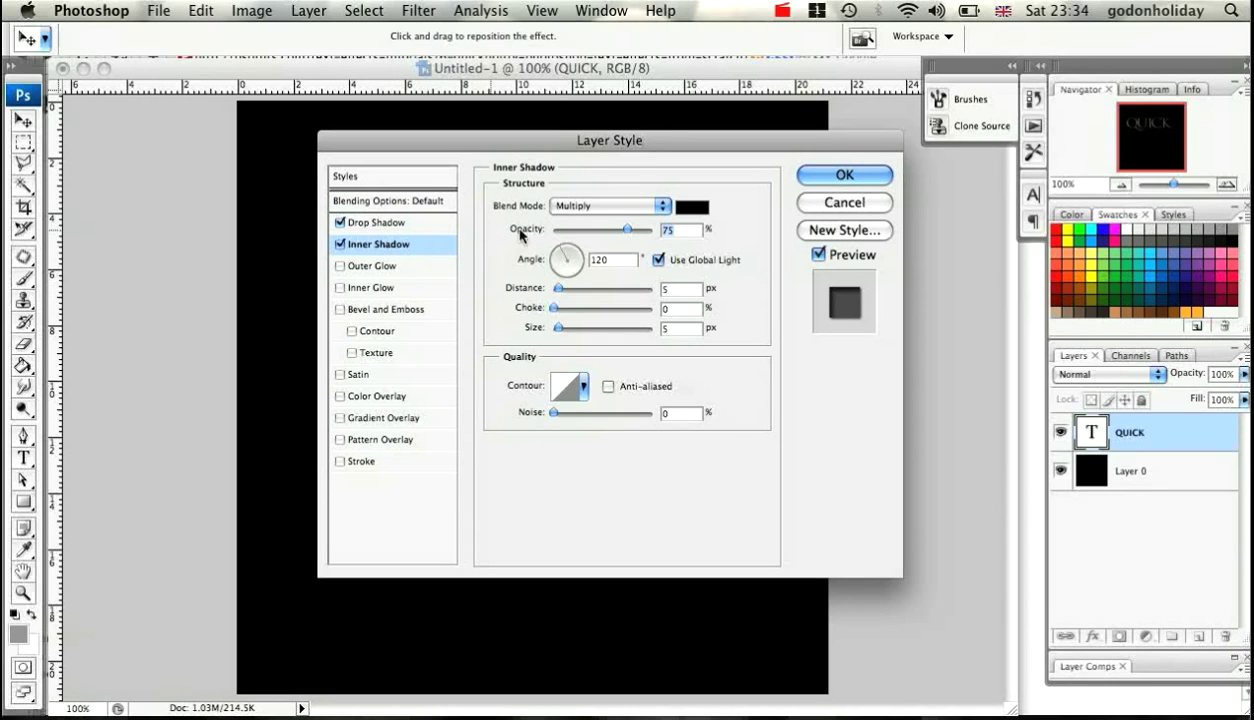
click(607, 207)
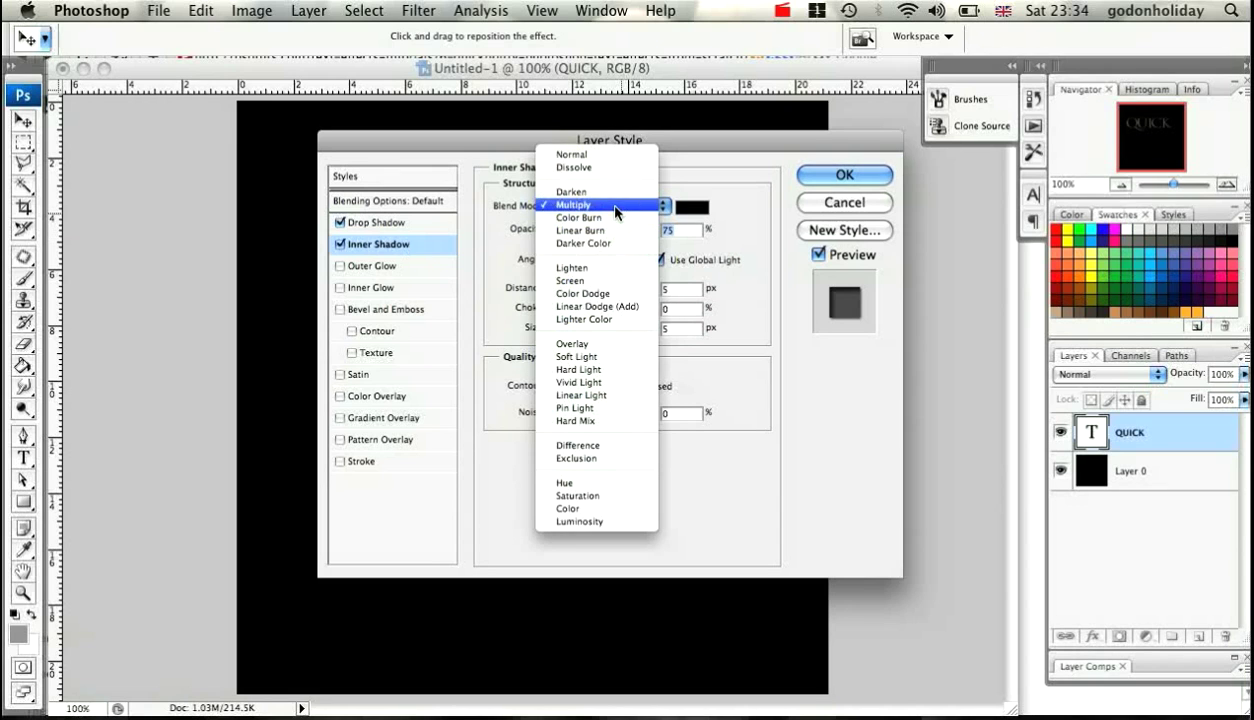
click(585, 280)
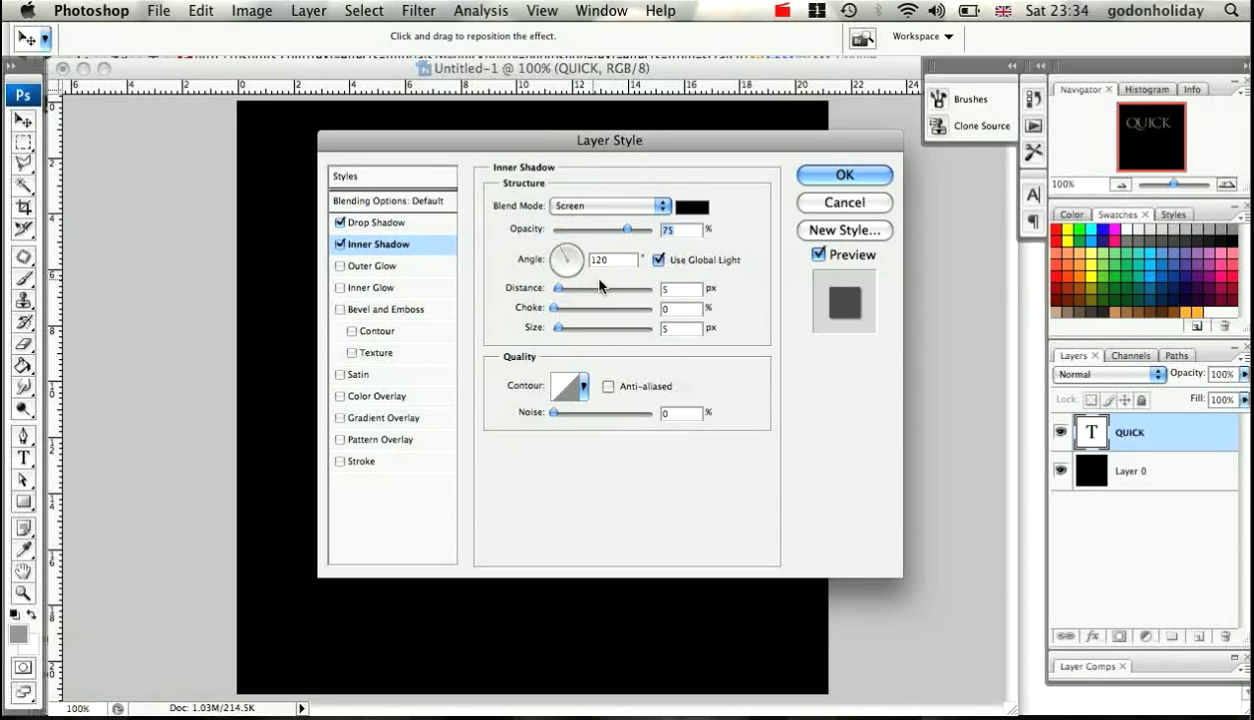
click(692, 207)
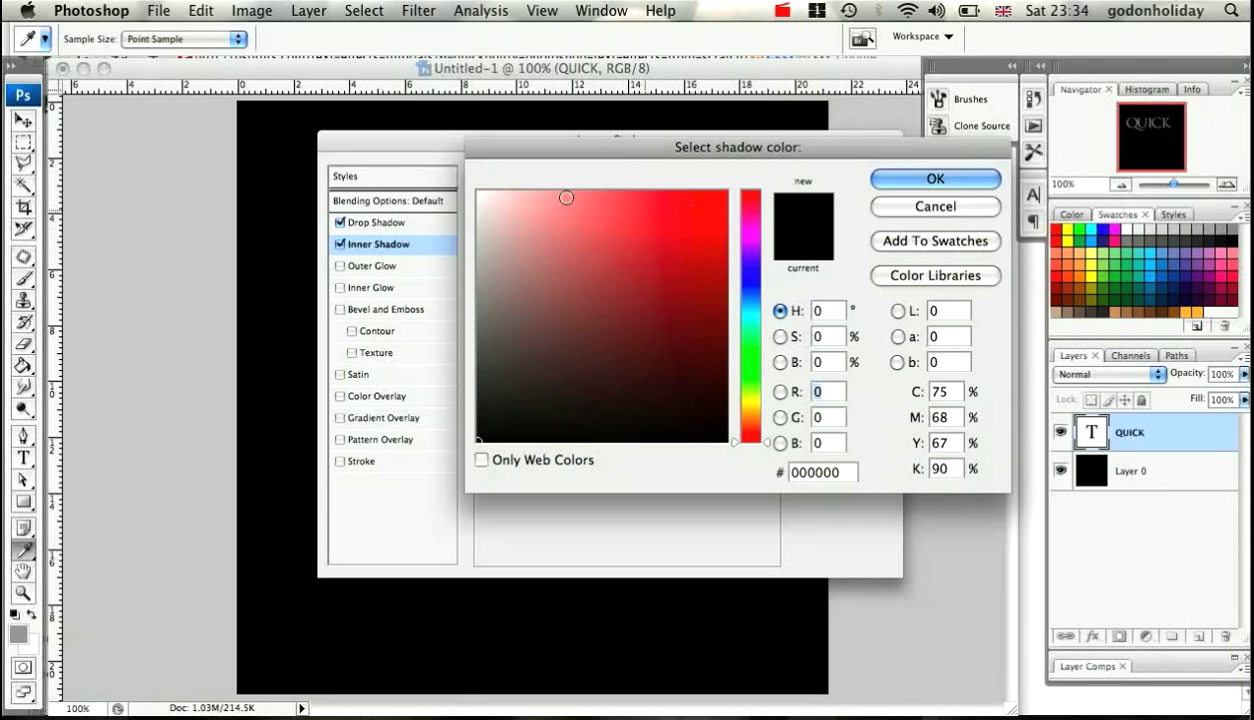
click(478, 191)
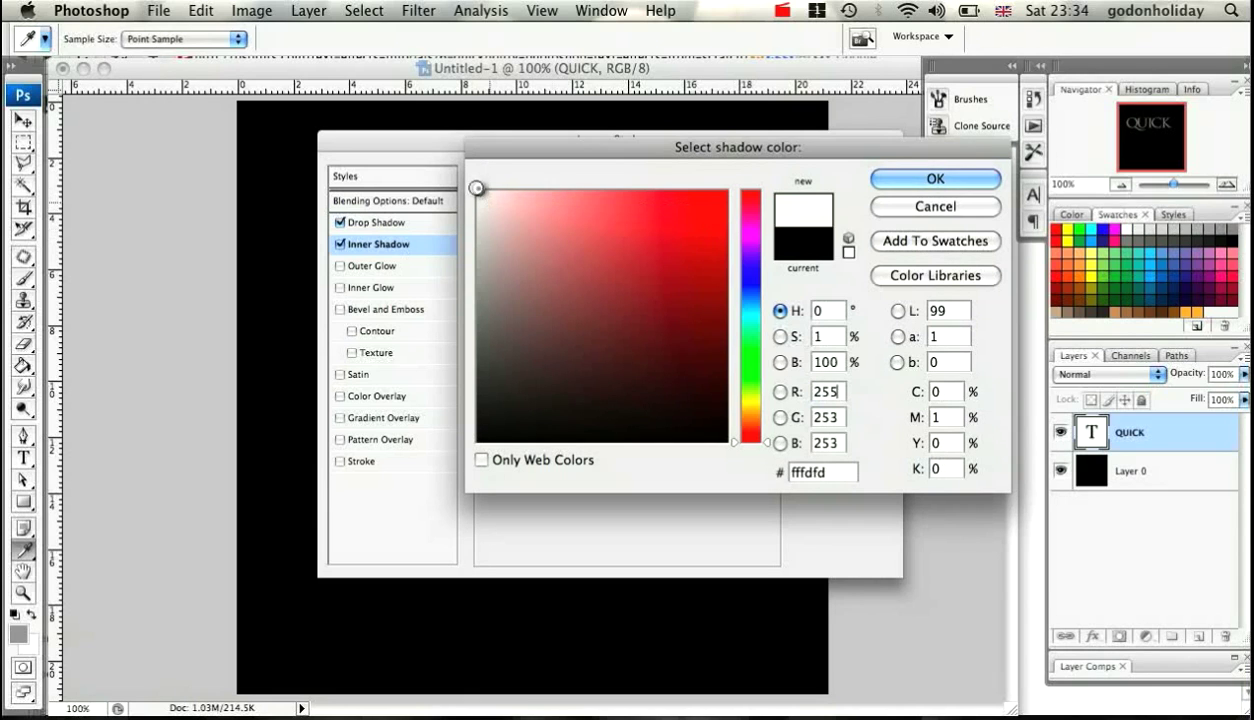
click(933, 186)
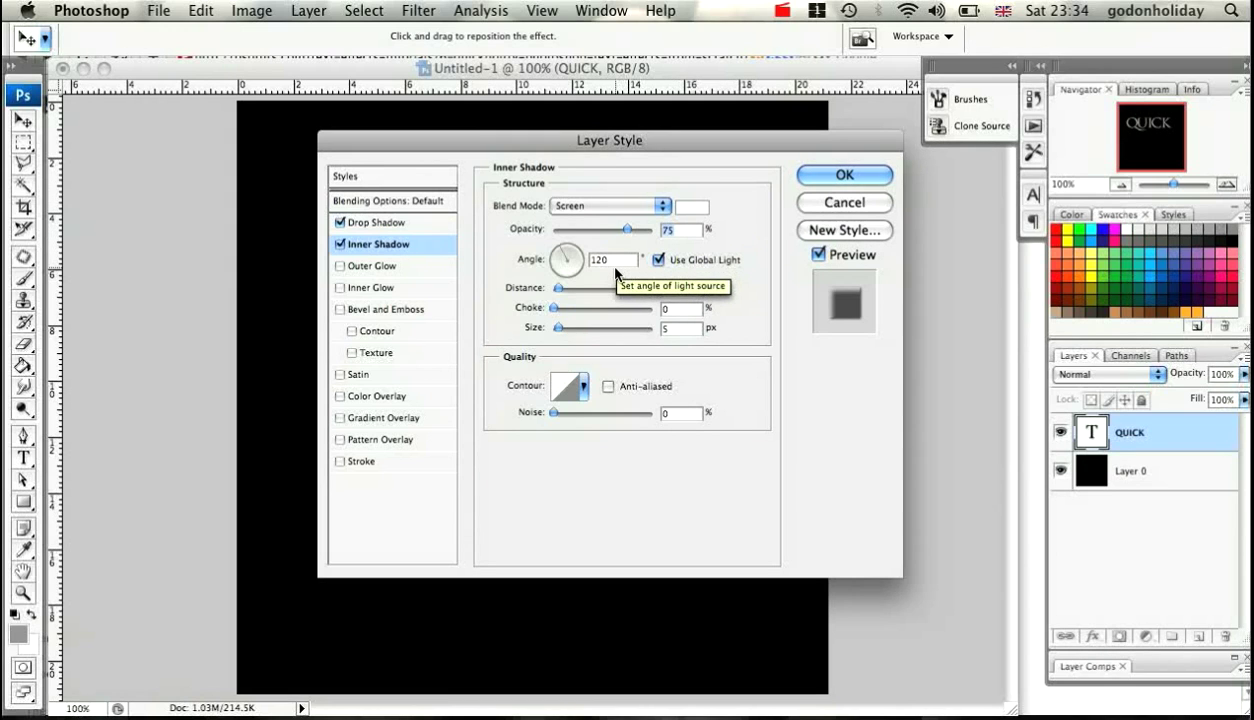
- Set the inner shadow's distance to 0 px and its size to 2 px
click(678, 289)
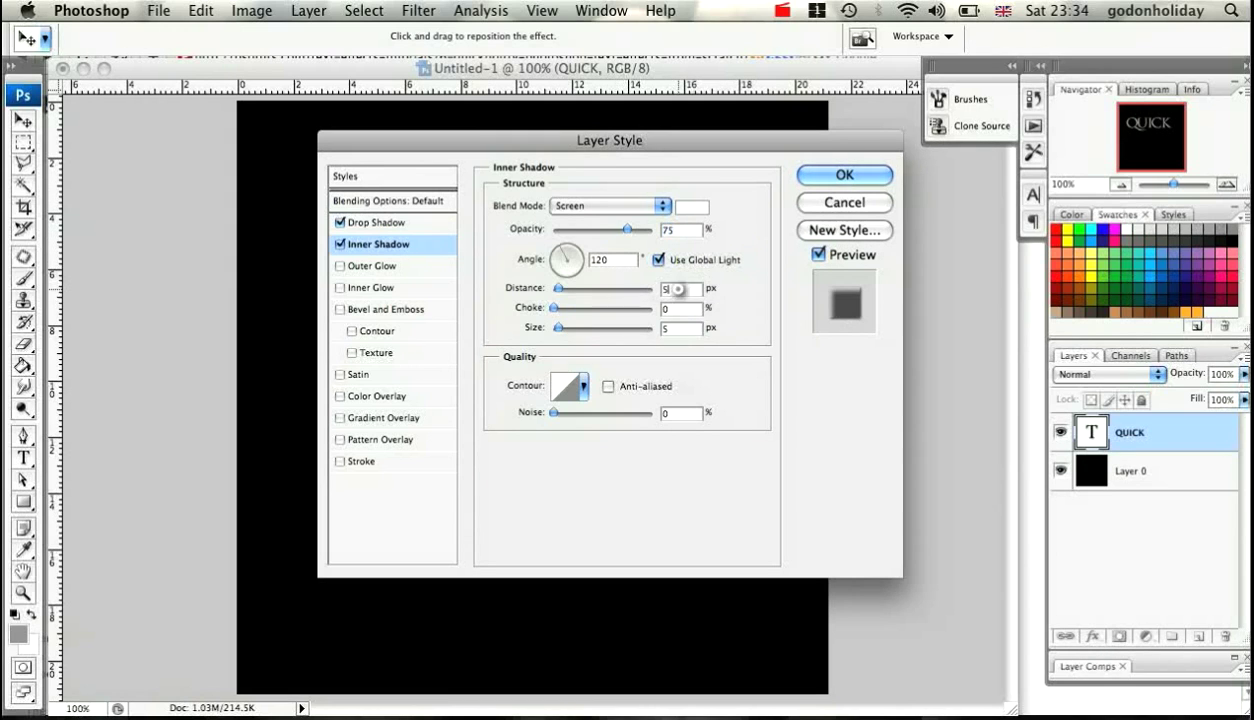
key(BackSpace)
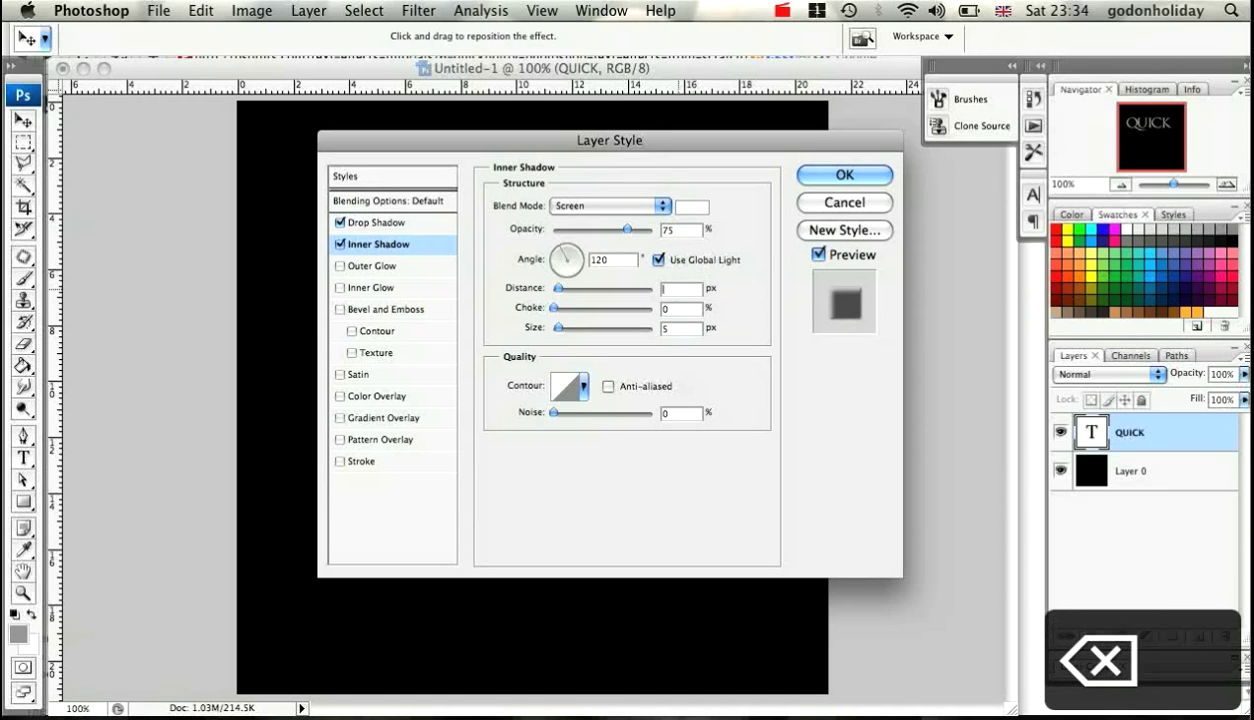
key(Tab)
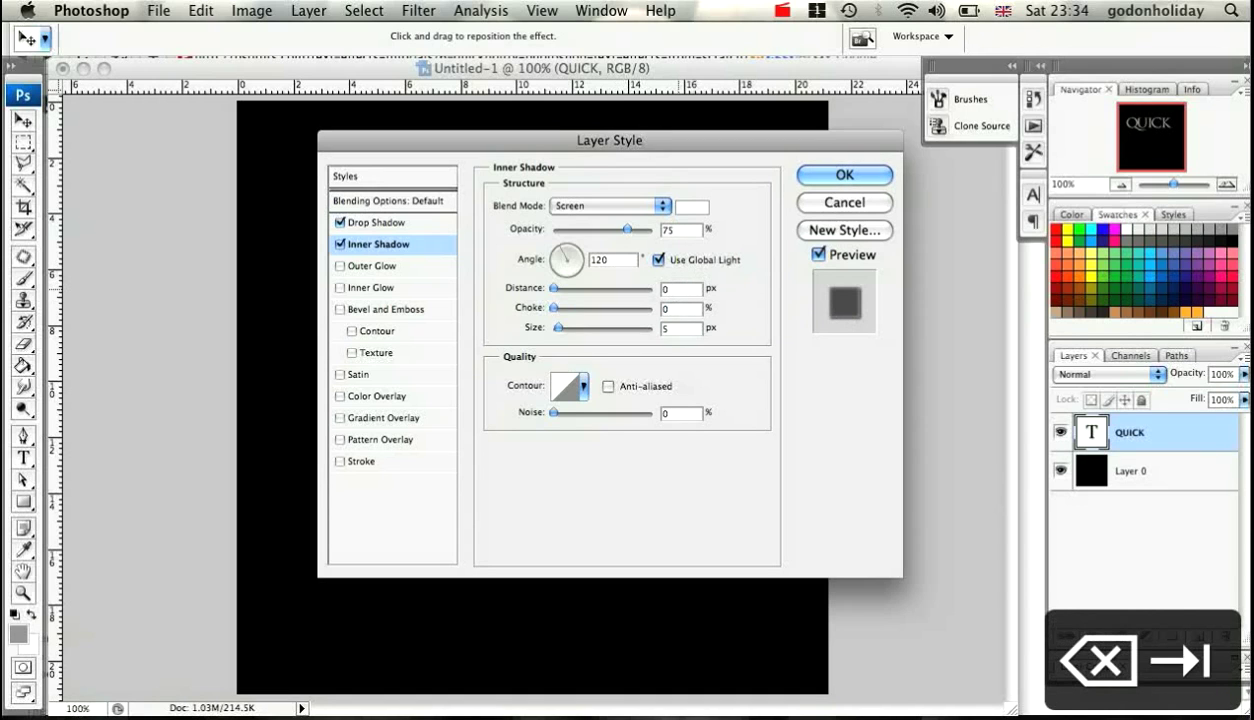
key(Tab)
text(2)
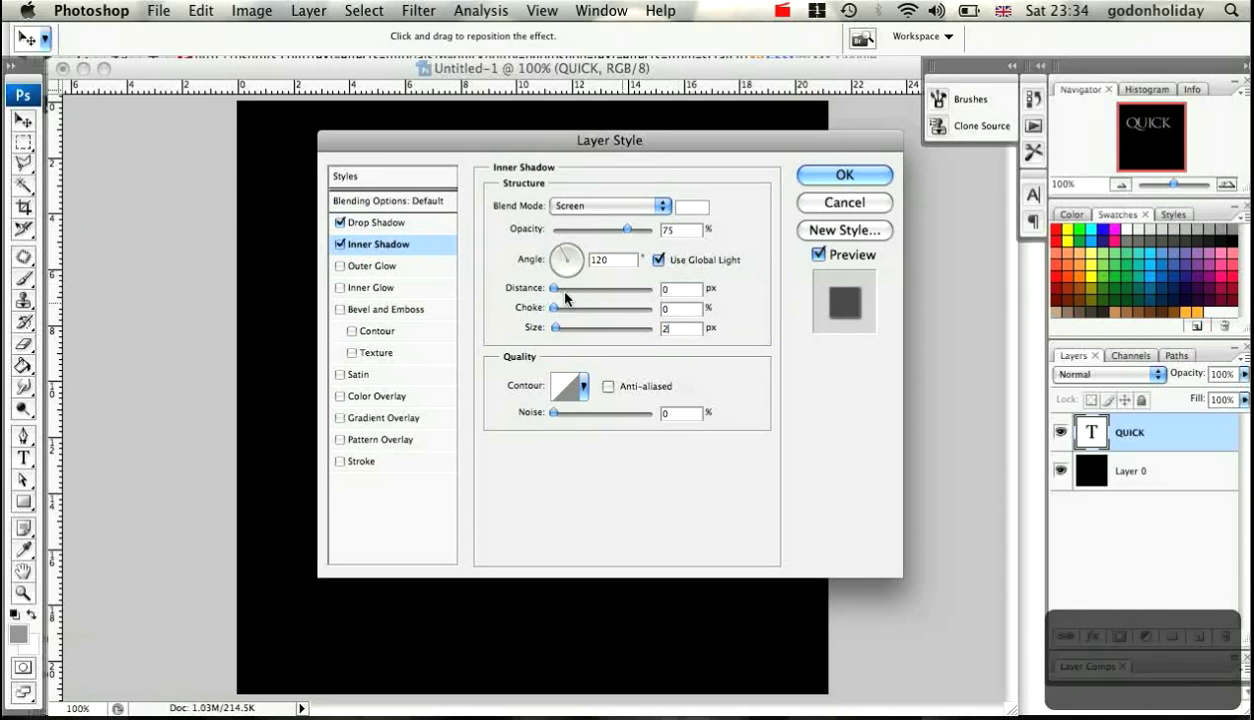
- Add a Bevel and Emboss effect to the QUICK text and set its technique to Chisel Hard
click(405, 309)
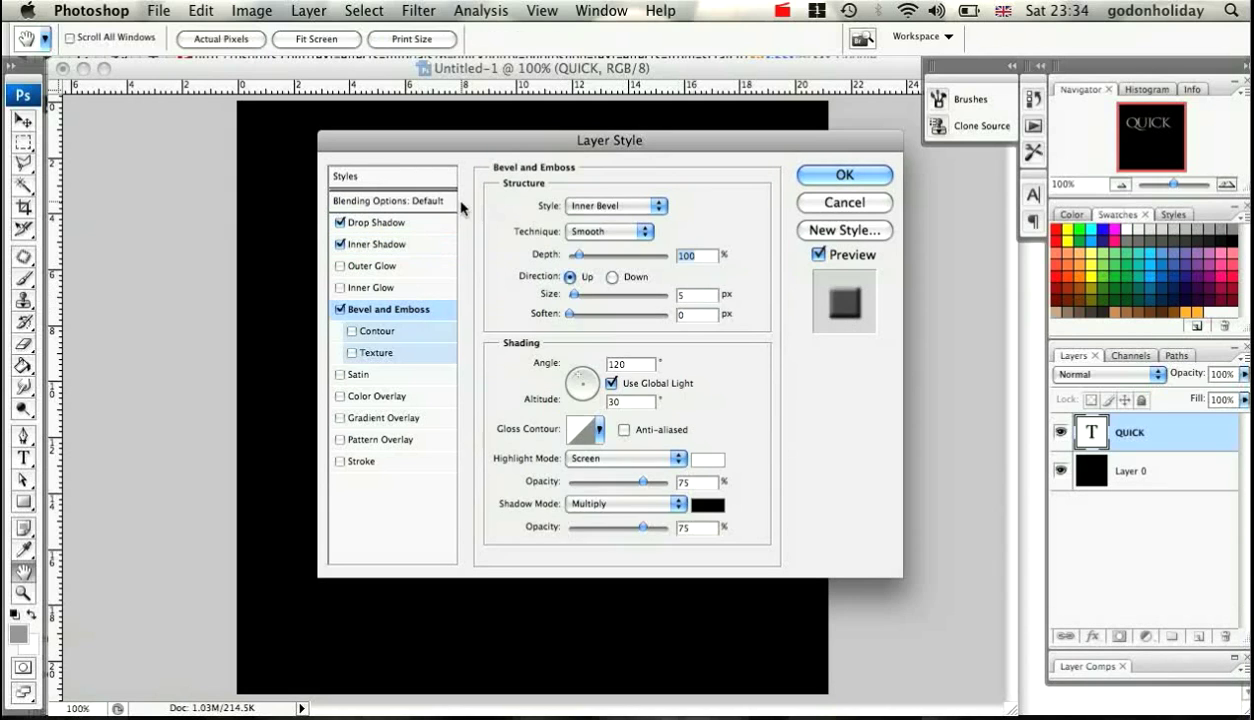
drag(470, 143, 804, 141)
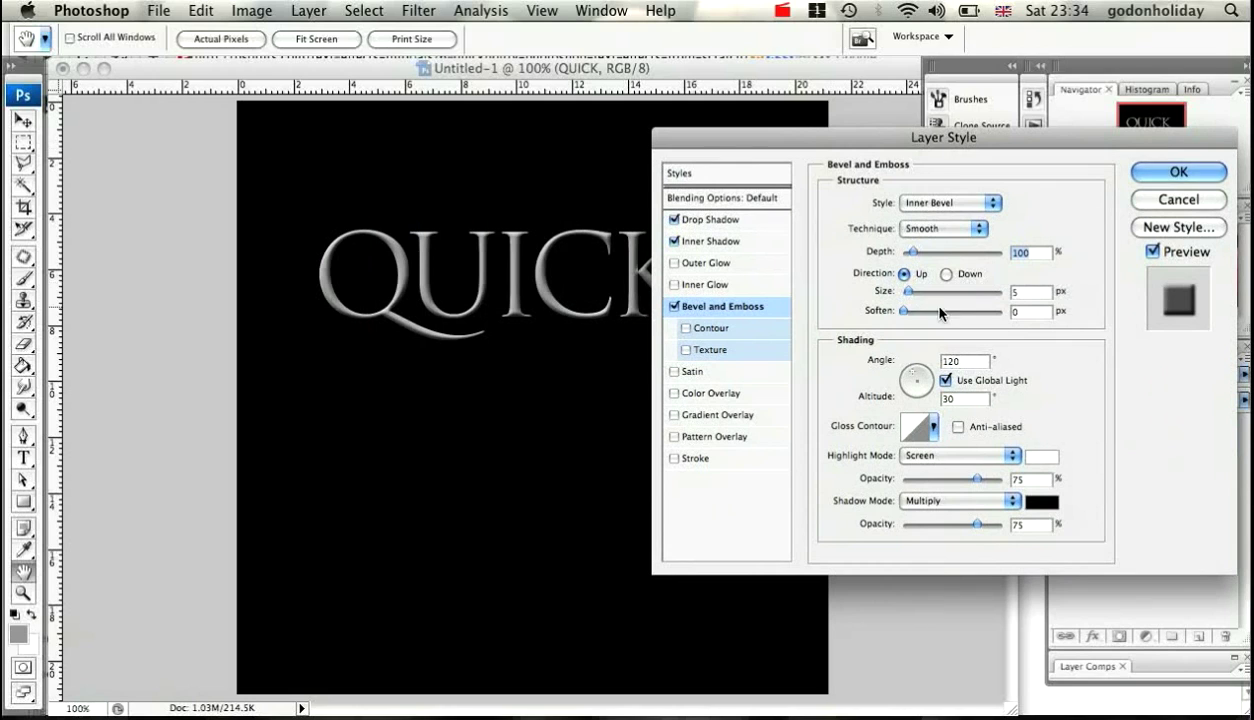
click(970, 226)
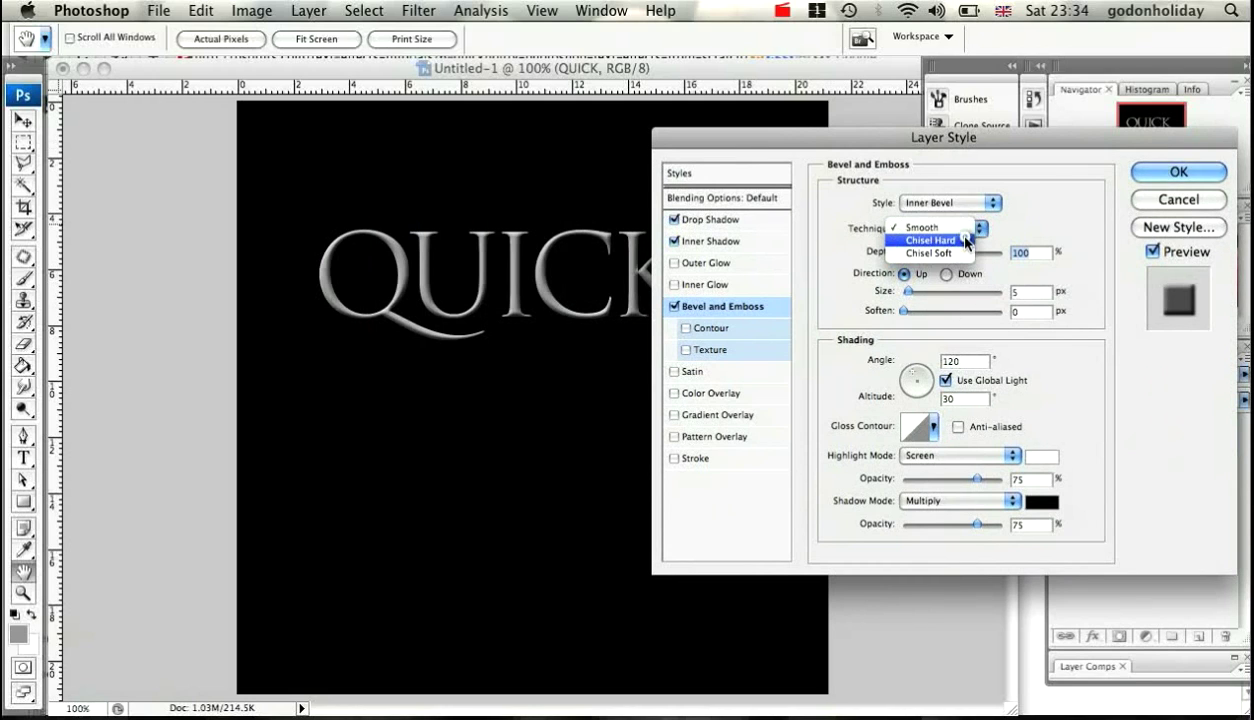
click(966, 239)
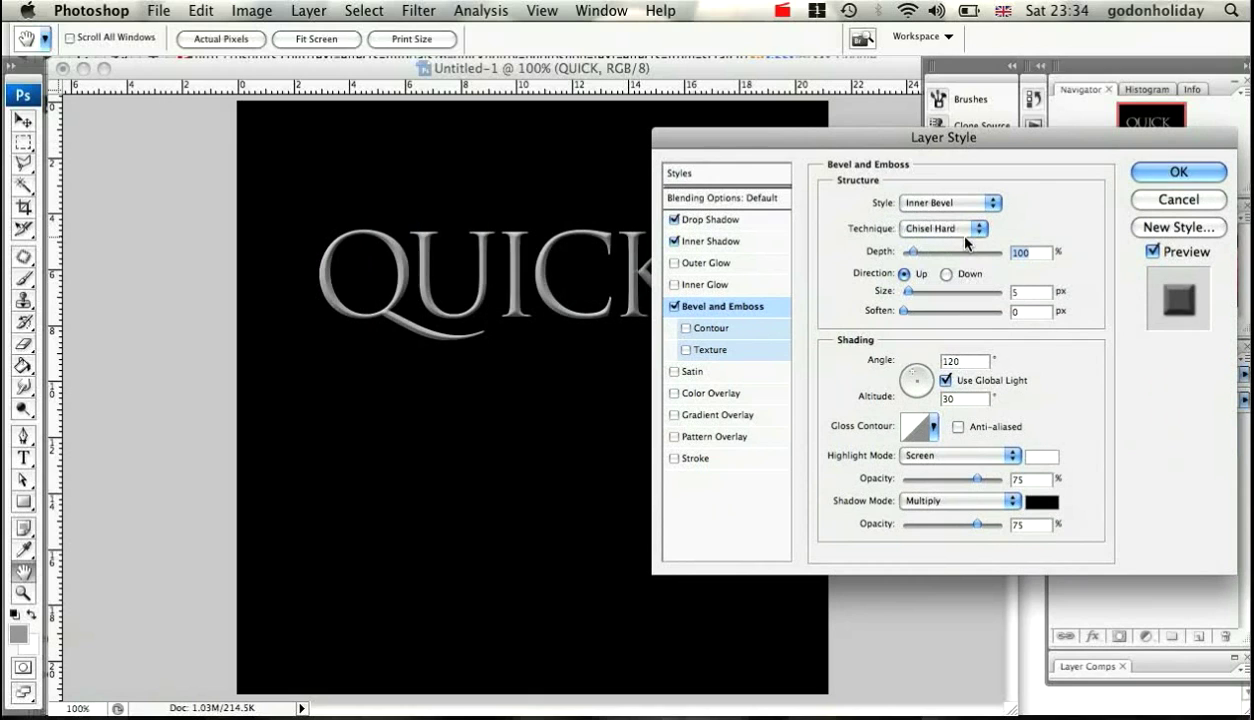
- Set the QUICK text's bevel depth to 351% and its direction to Down
double_click(1020, 252)
text(351)
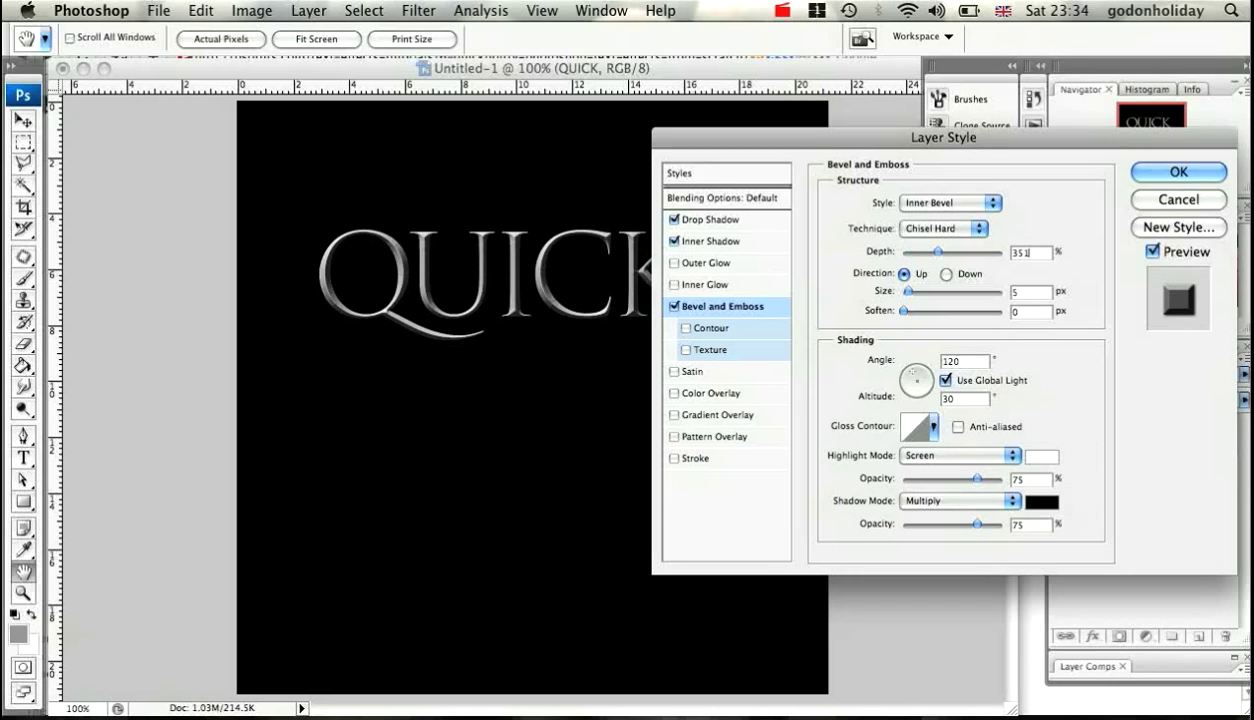
click(948, 275)
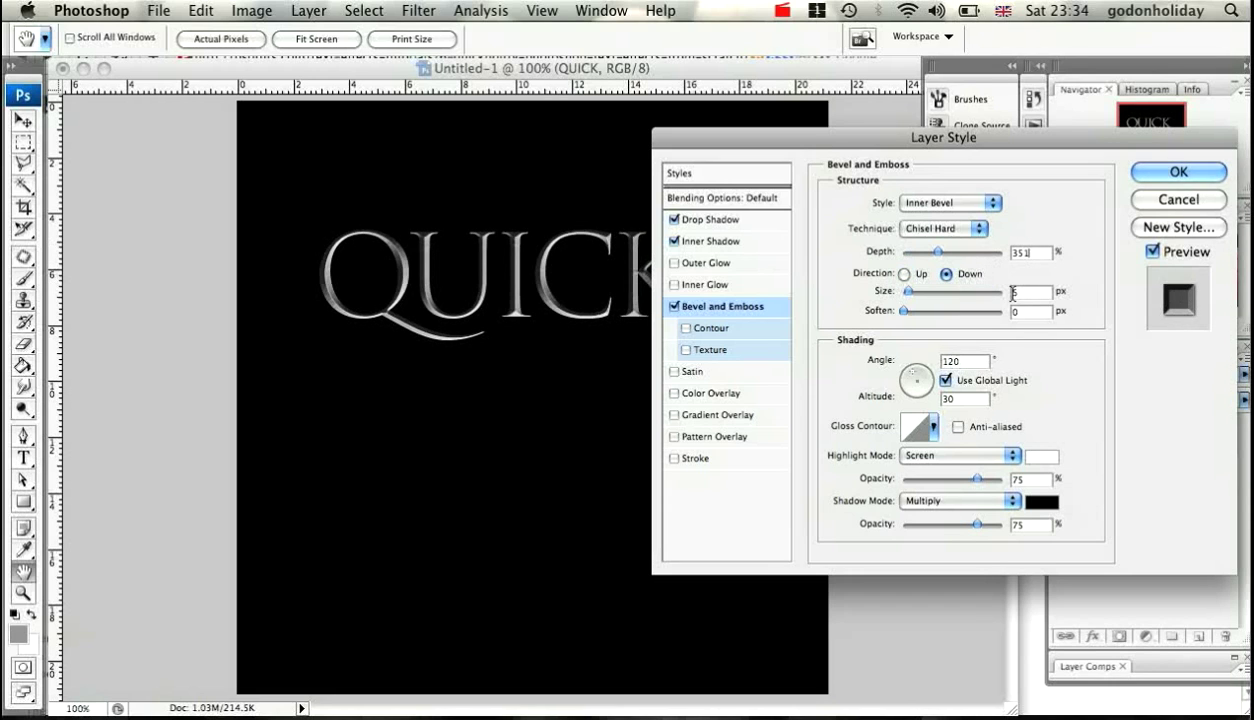
- Set the bevel's size to 16 px
click(1026, 292)
key(BackSpace)
text(16)
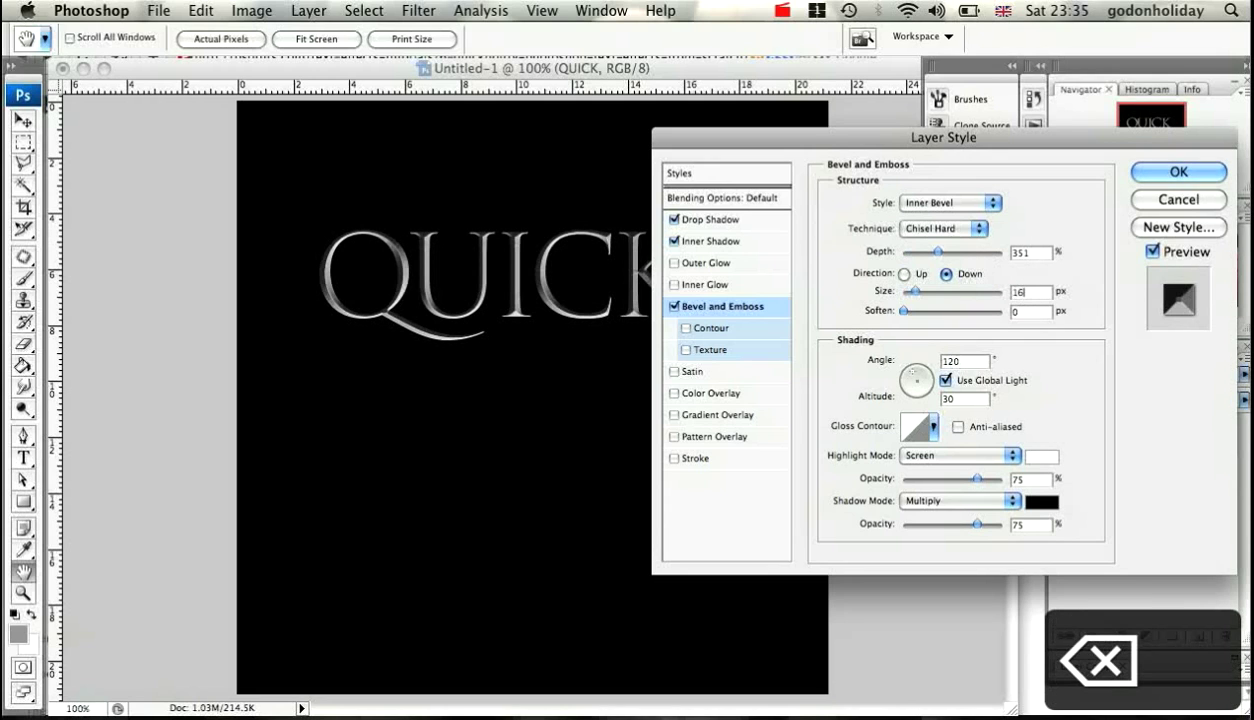
key(Tab)
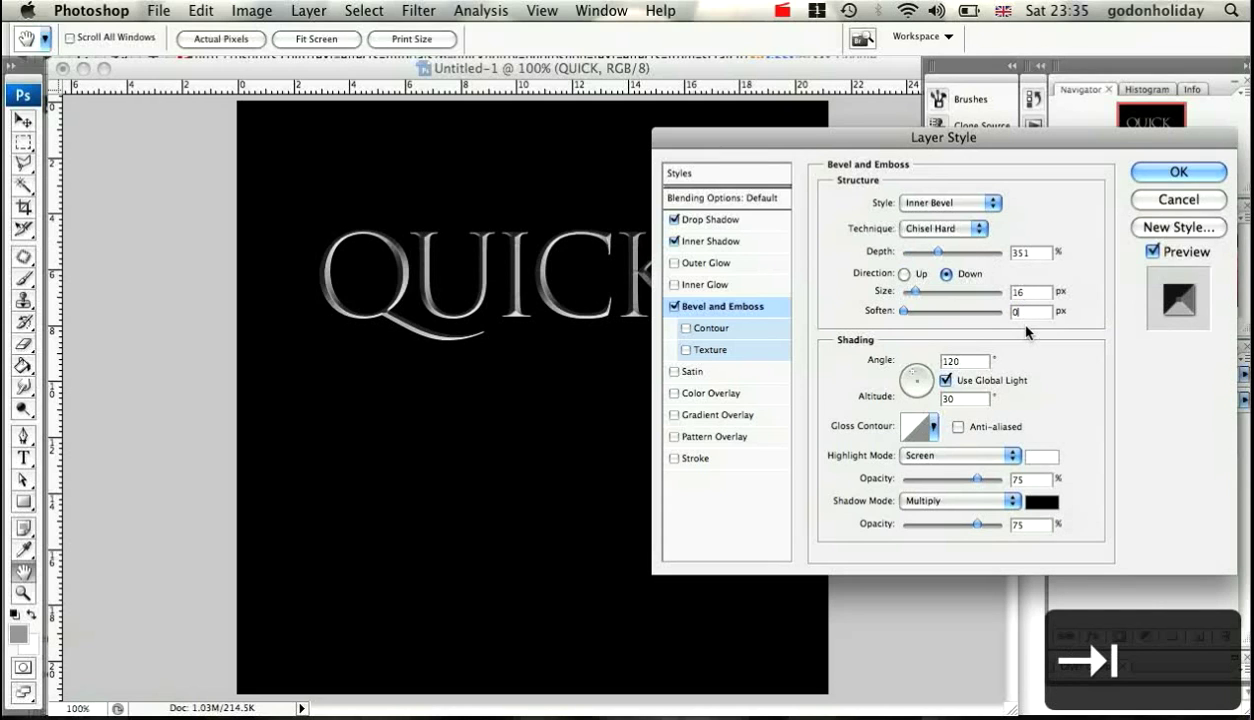
- Set the bevel's highlight mode to Hard Light and its highlight colour to the orange ffbb4f
click(1006, 458)
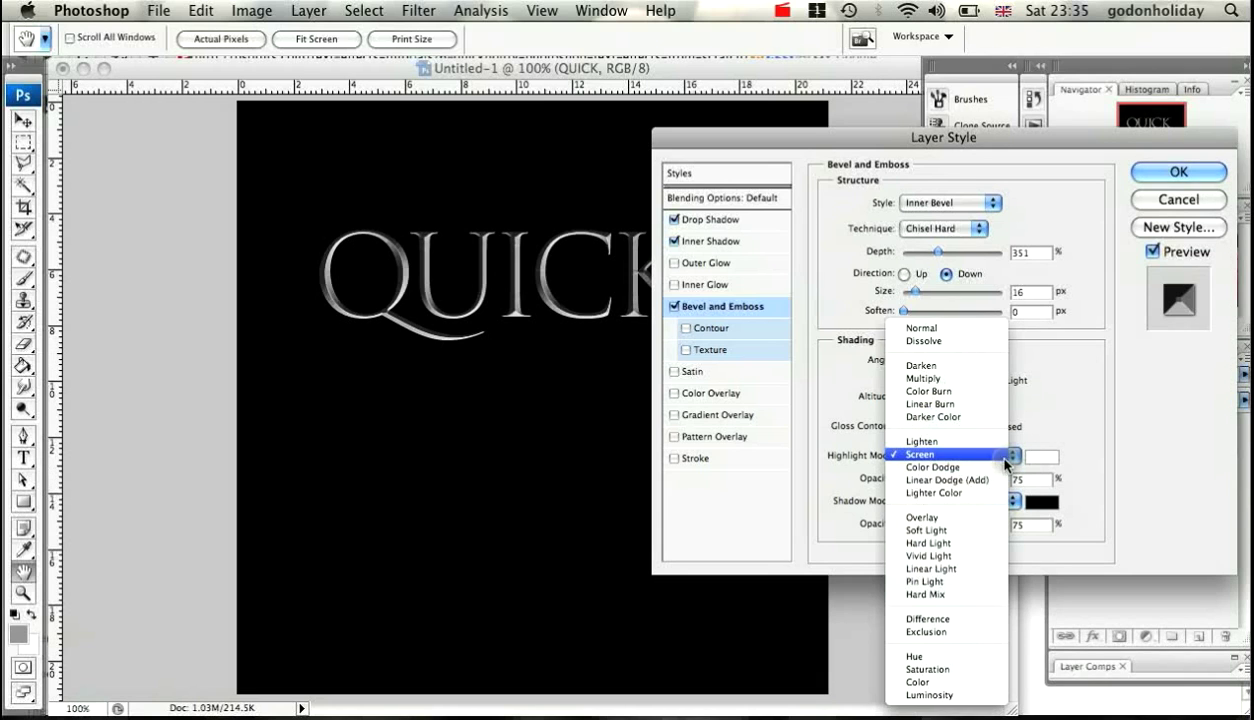
click(972, 544)
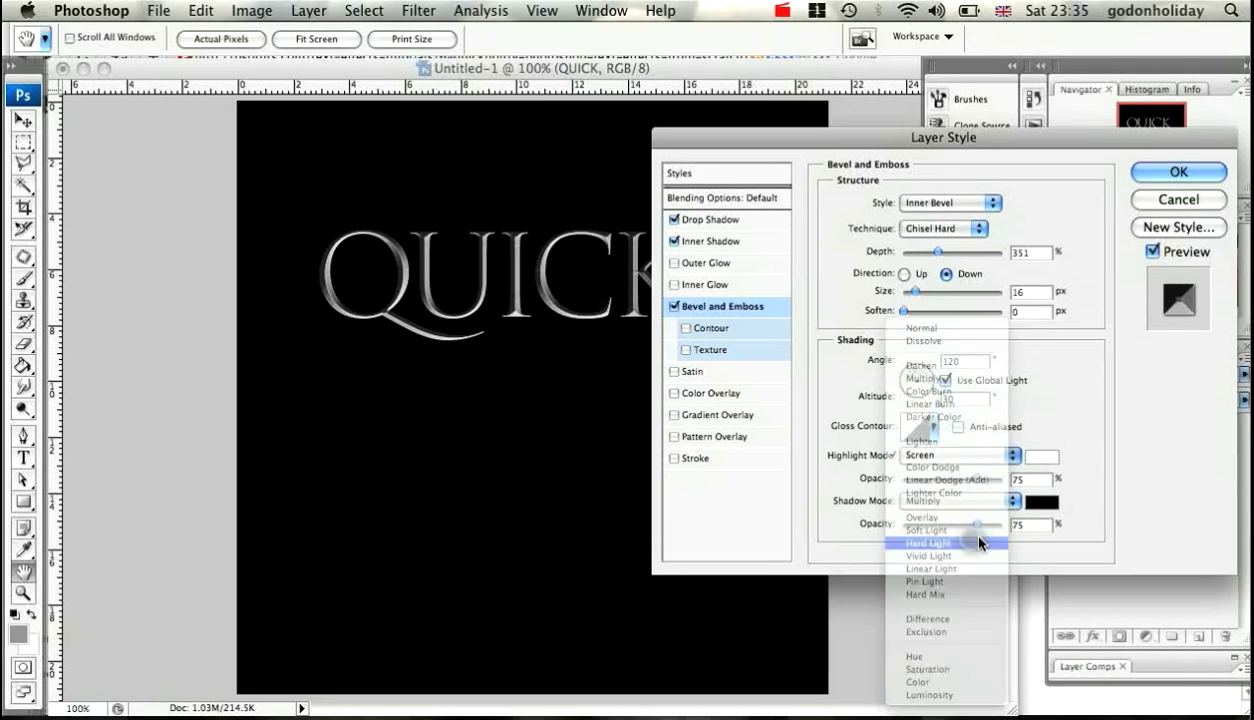
click(1040, 458)
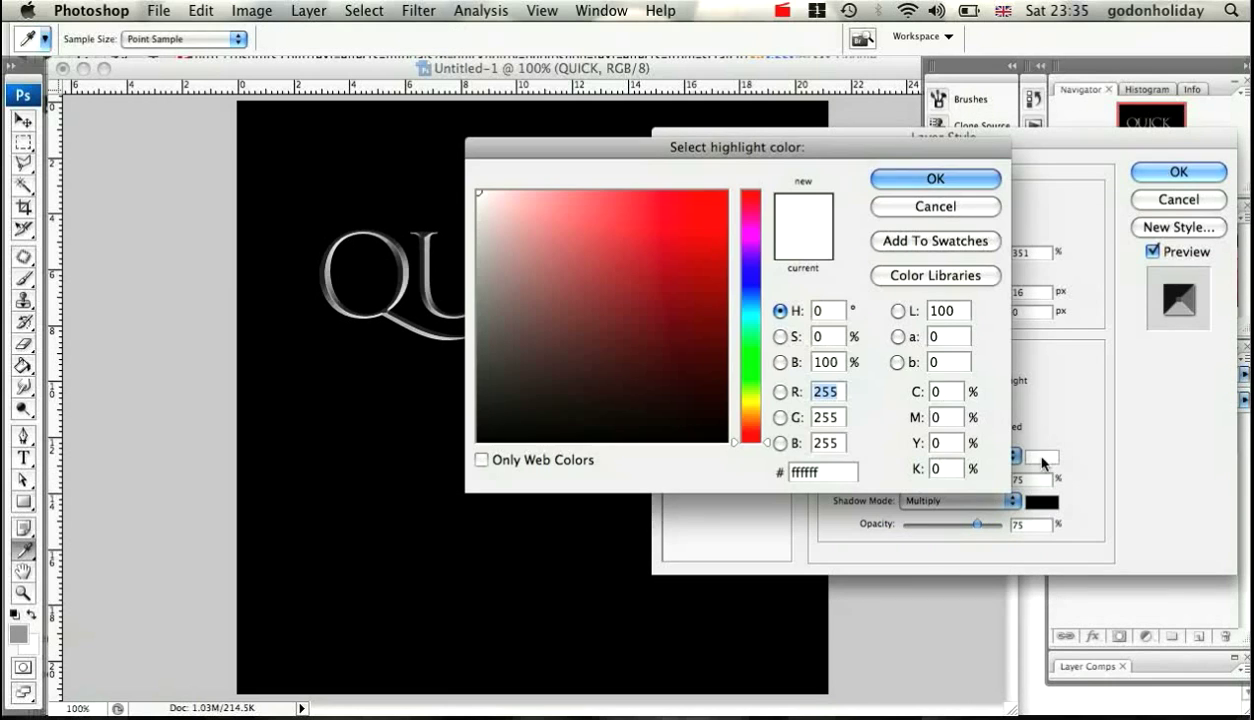
click(841, 476)
key(BackSpace)
key(BackSpace)
key(BackSpace)
key(BackSpace)
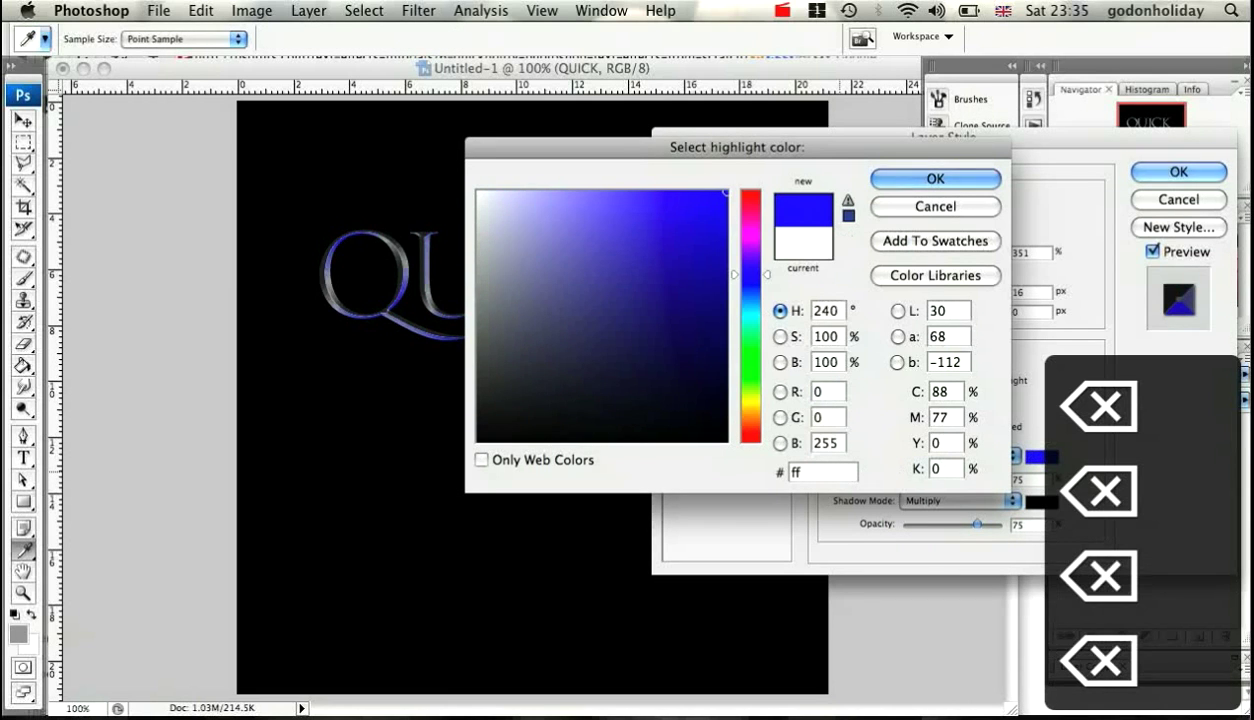
text(BB4)
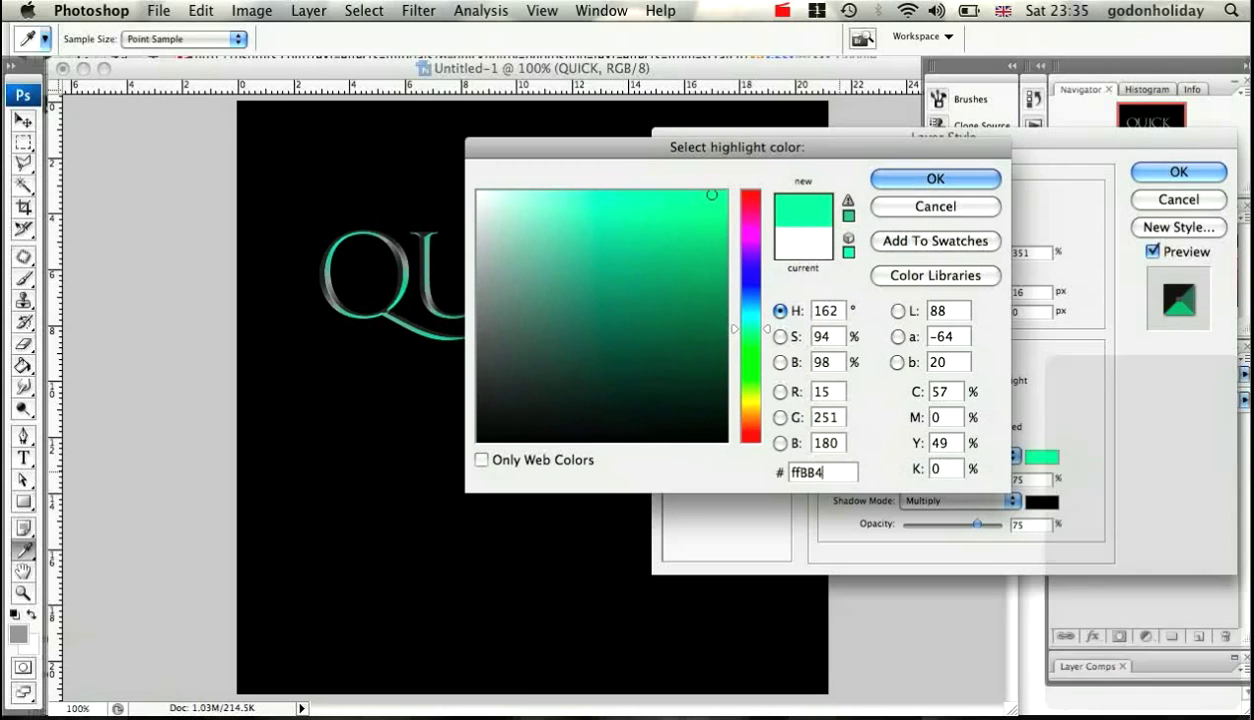
text(F)
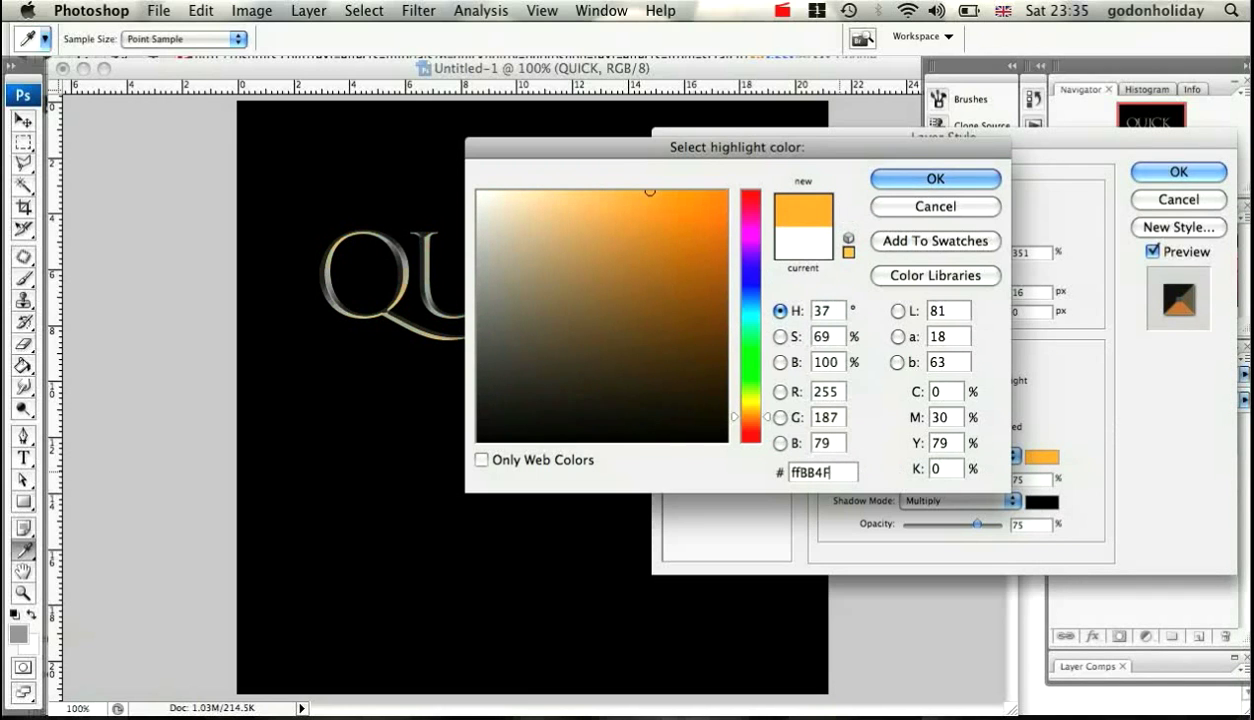
click(901, 186)
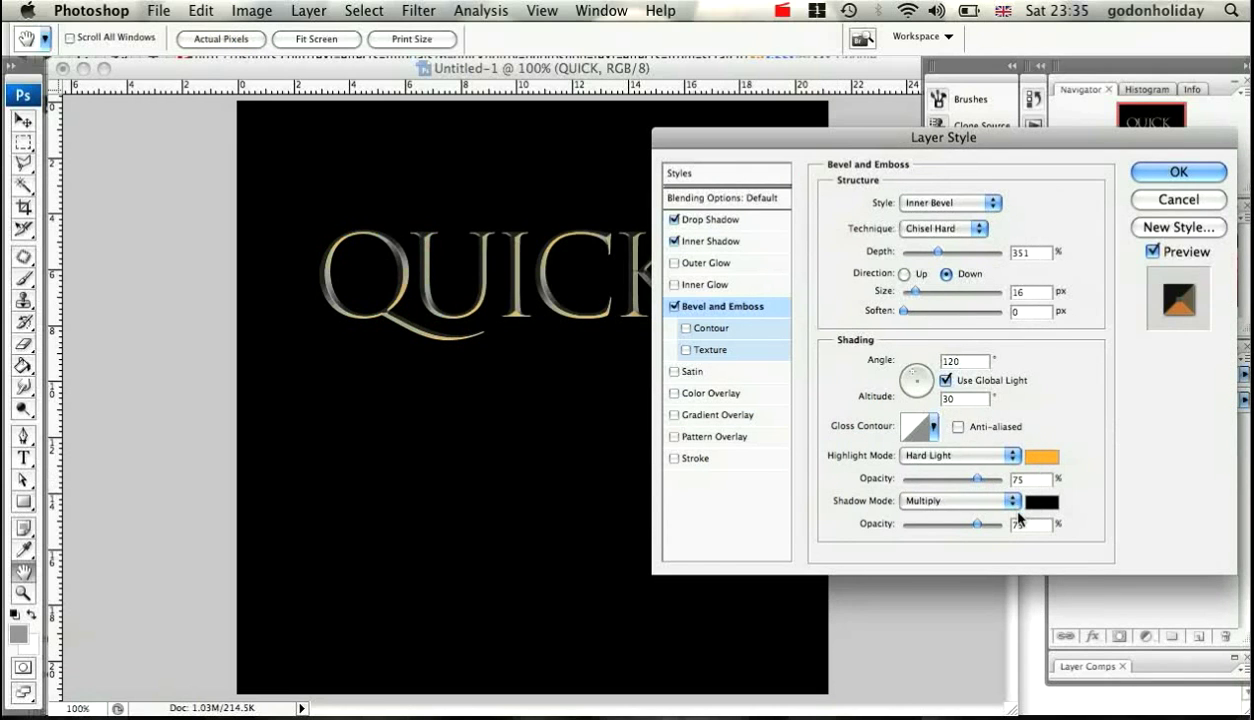
- Set the bevel's highlight opacity to 100%
key(BackSpace)
key(BackSpace)
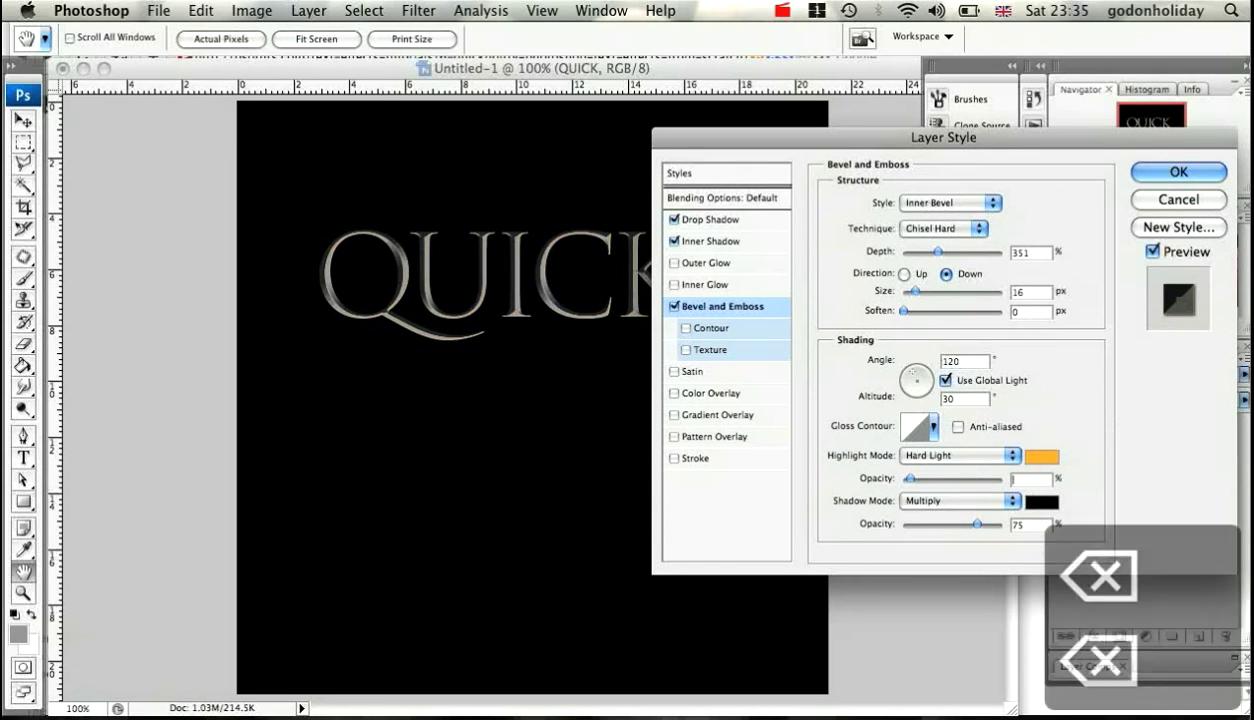
text(100)
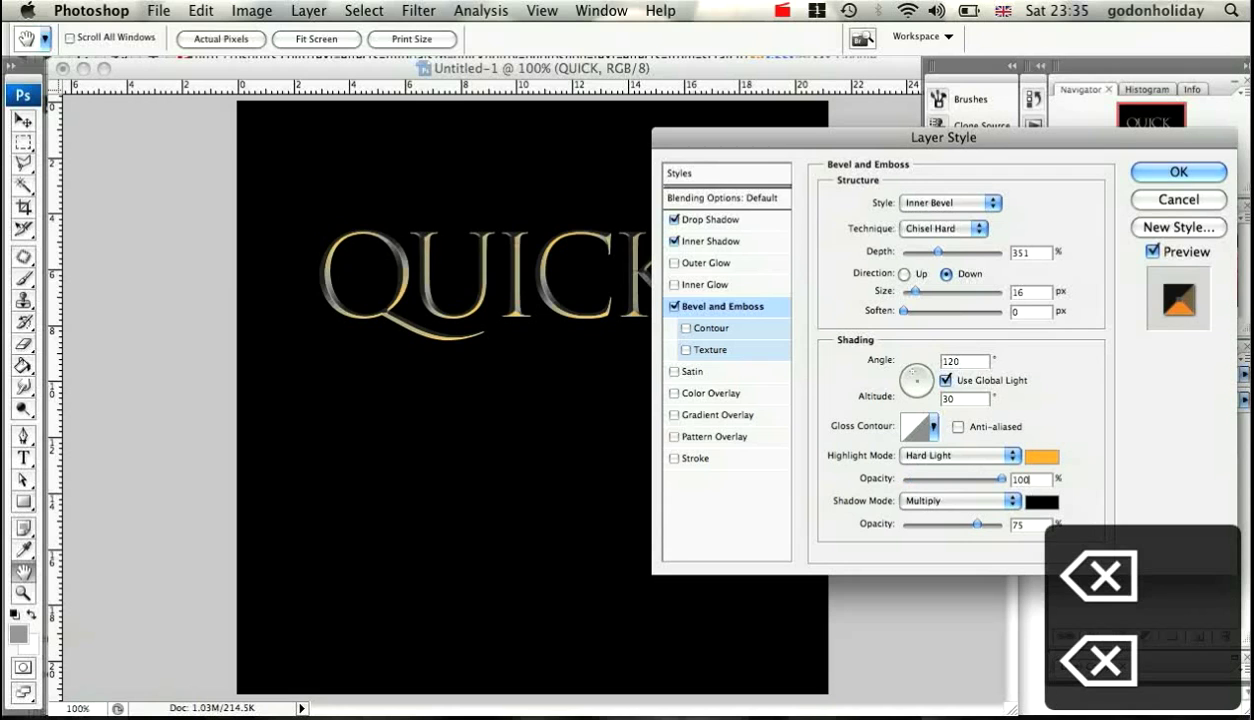
- Set the bevel's shadow colour to the gold d4b738
click(1036, 505)
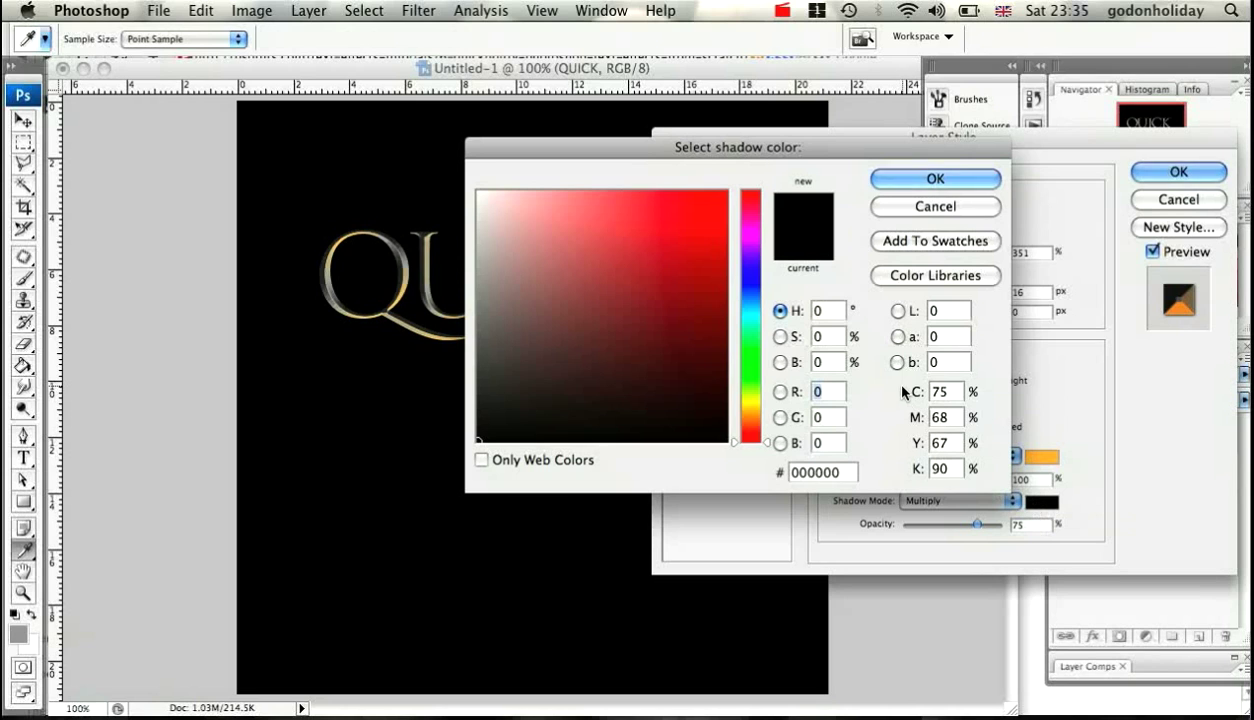
click(845, 471)
key(BackSpace)
key(BackSpace)
key(BackSpace)
key(BackSpace)
key(BackSpace)
key(BackSpace)
text(D)
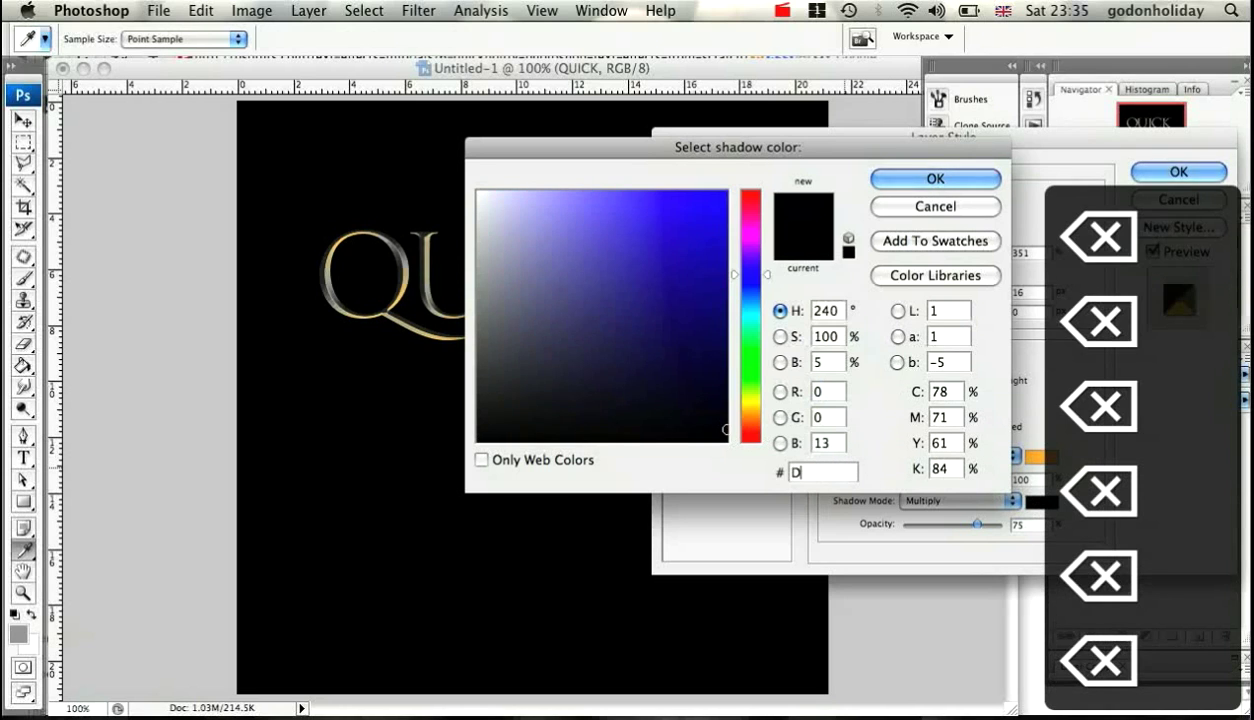
text(4B7)
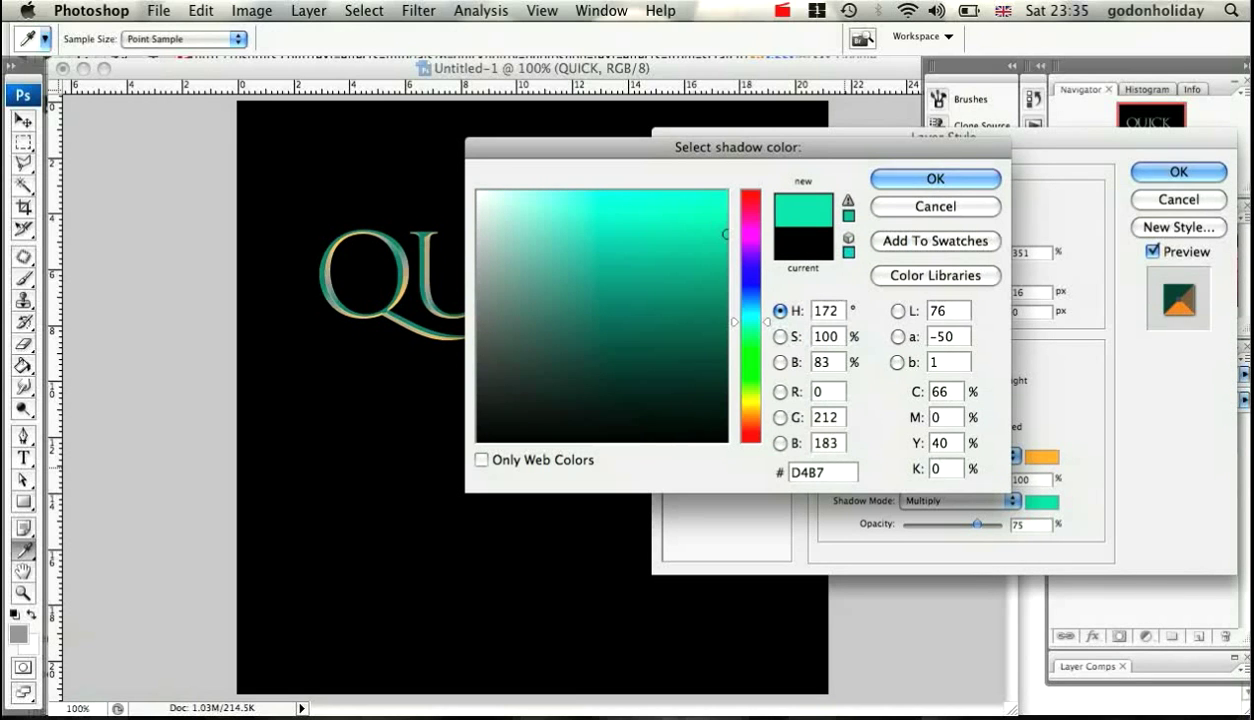
text(3)
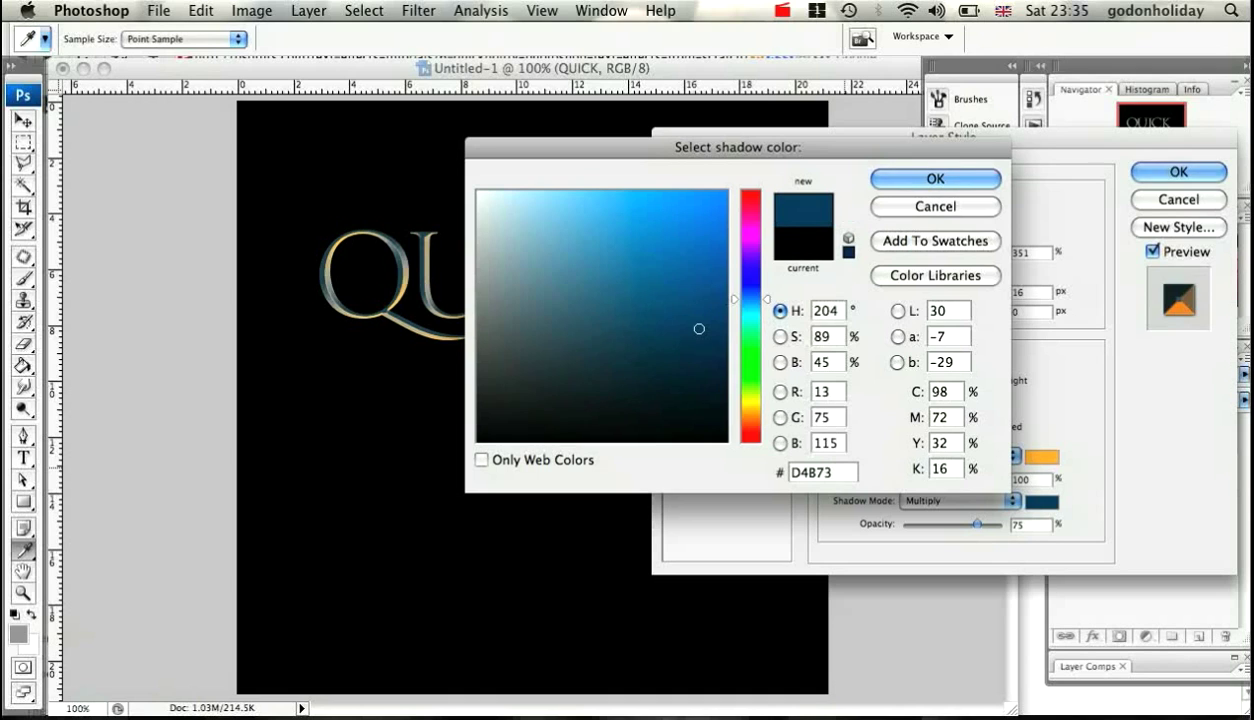
text(8)
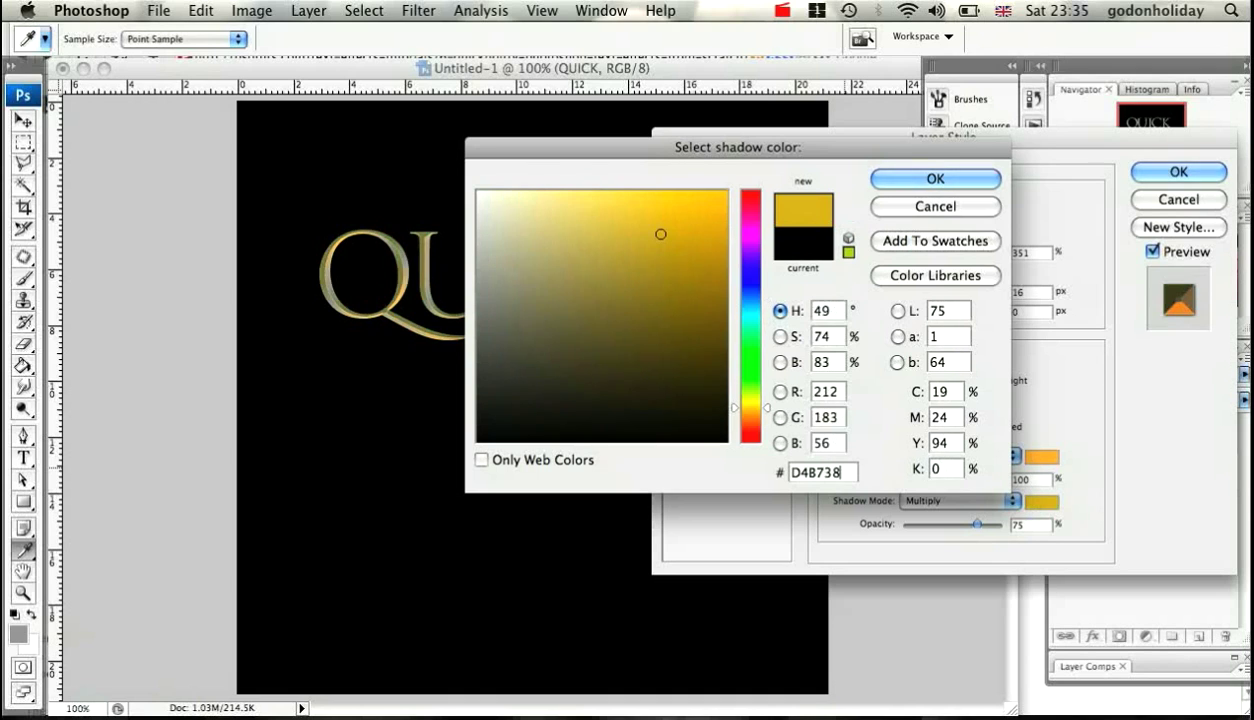
click(927, 182)
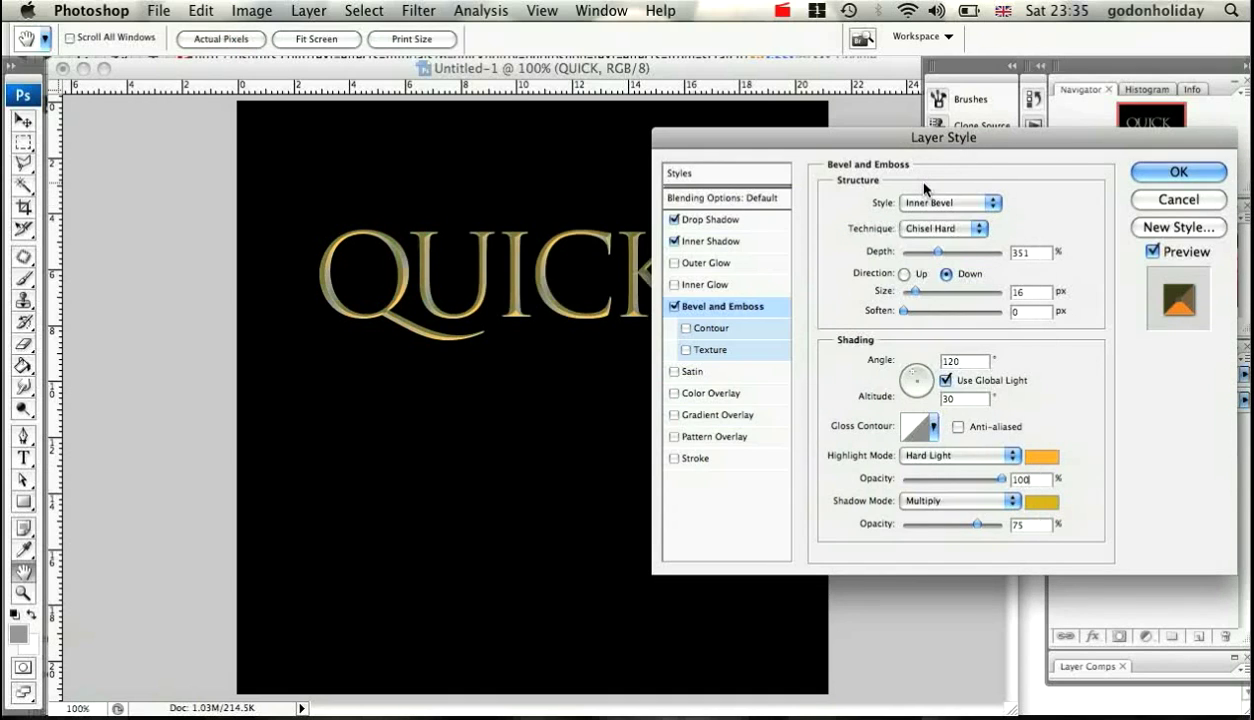
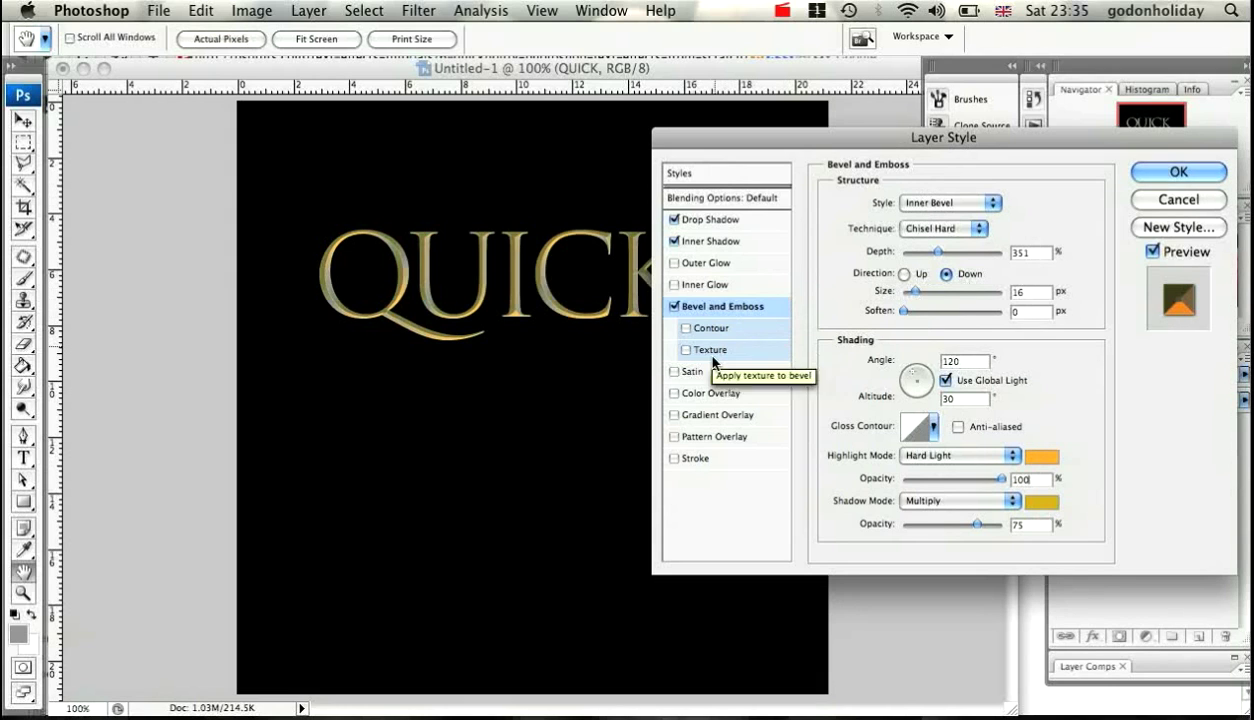
- Add a Color Overlay to the QUICK text with Multiply blend mode and the yellow ffe760
click(690, 393)
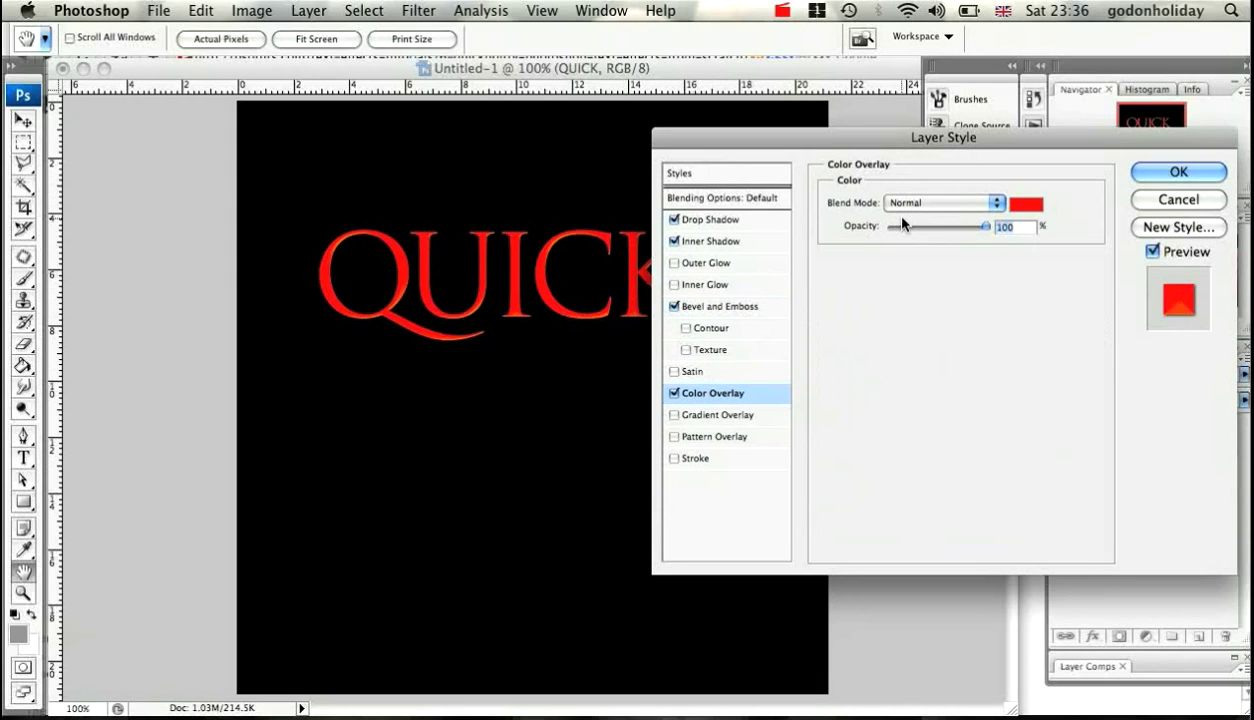
click(996, 204)
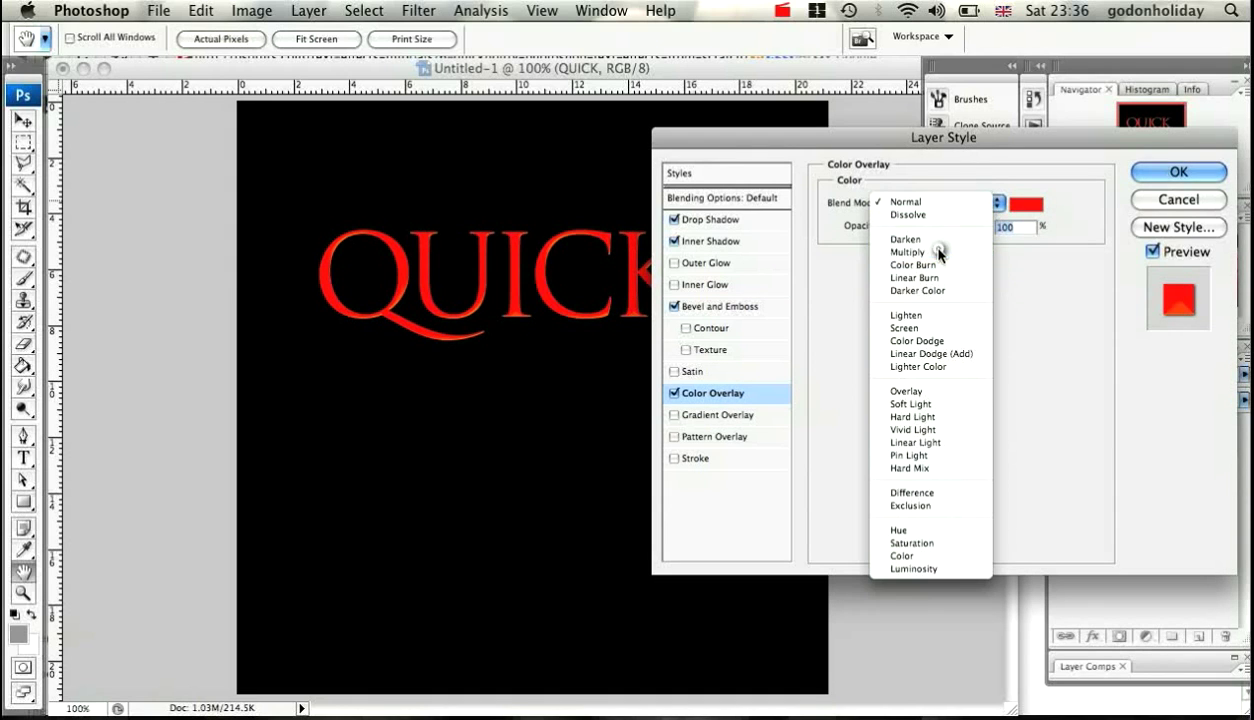
click(936, 252)
click(1027, 205)
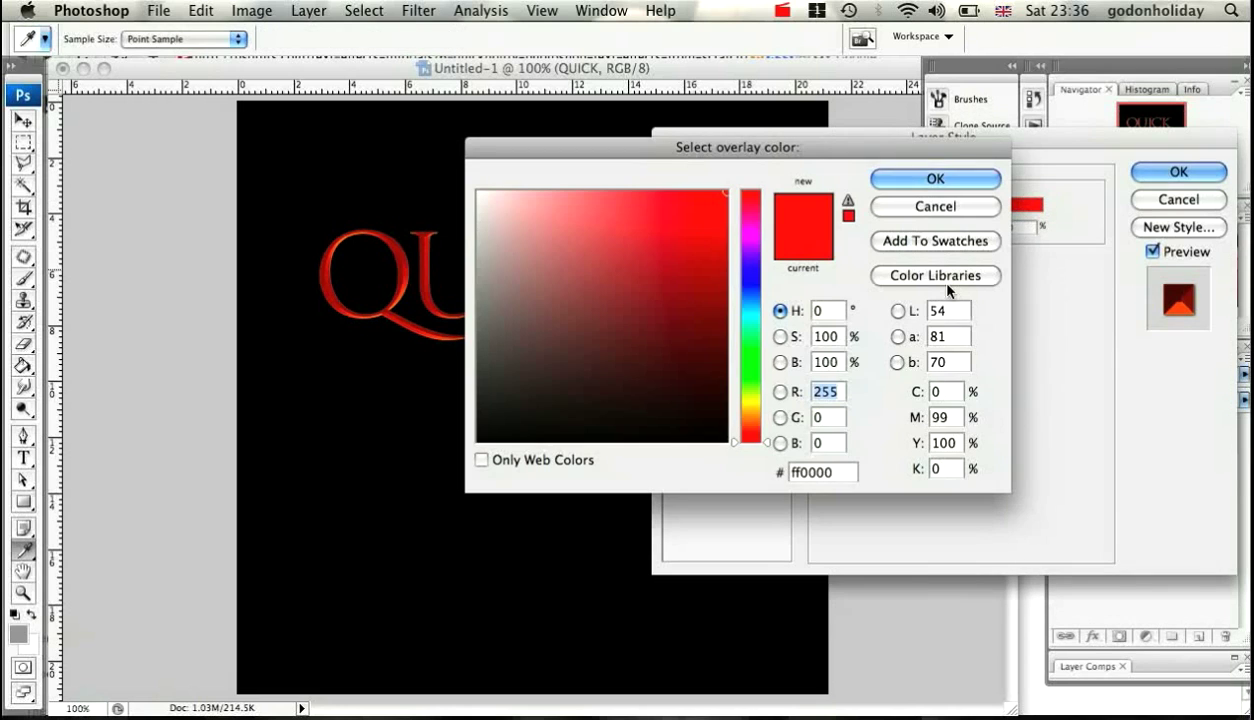
key(BackSpace)
key(BackSpace)
key(BackSpace)
key(BackSpace)
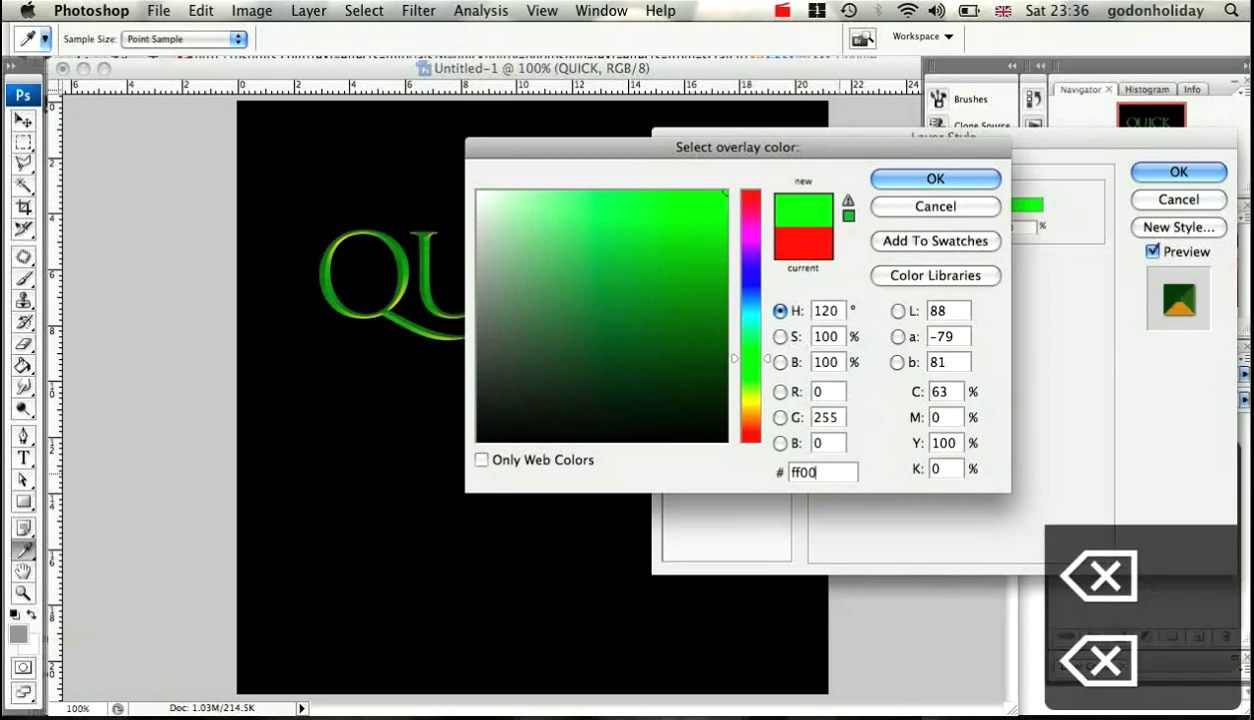
text(E7)
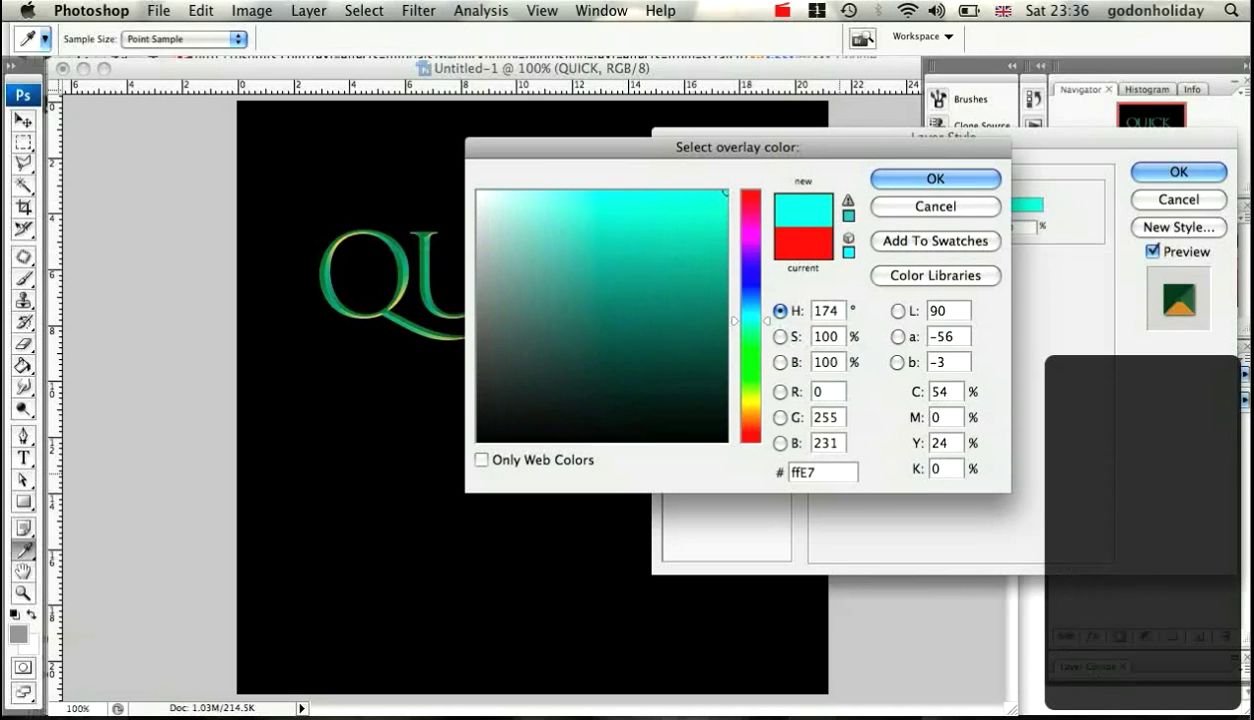
text(60)
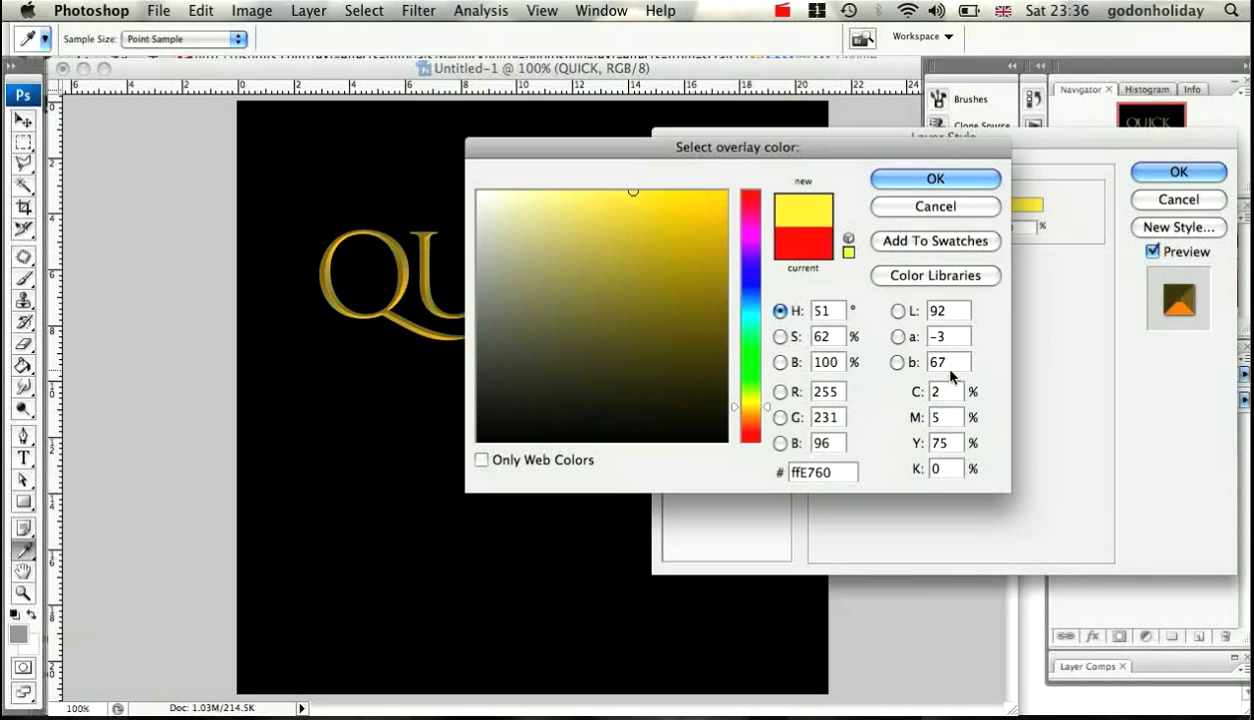
click(936, 179)
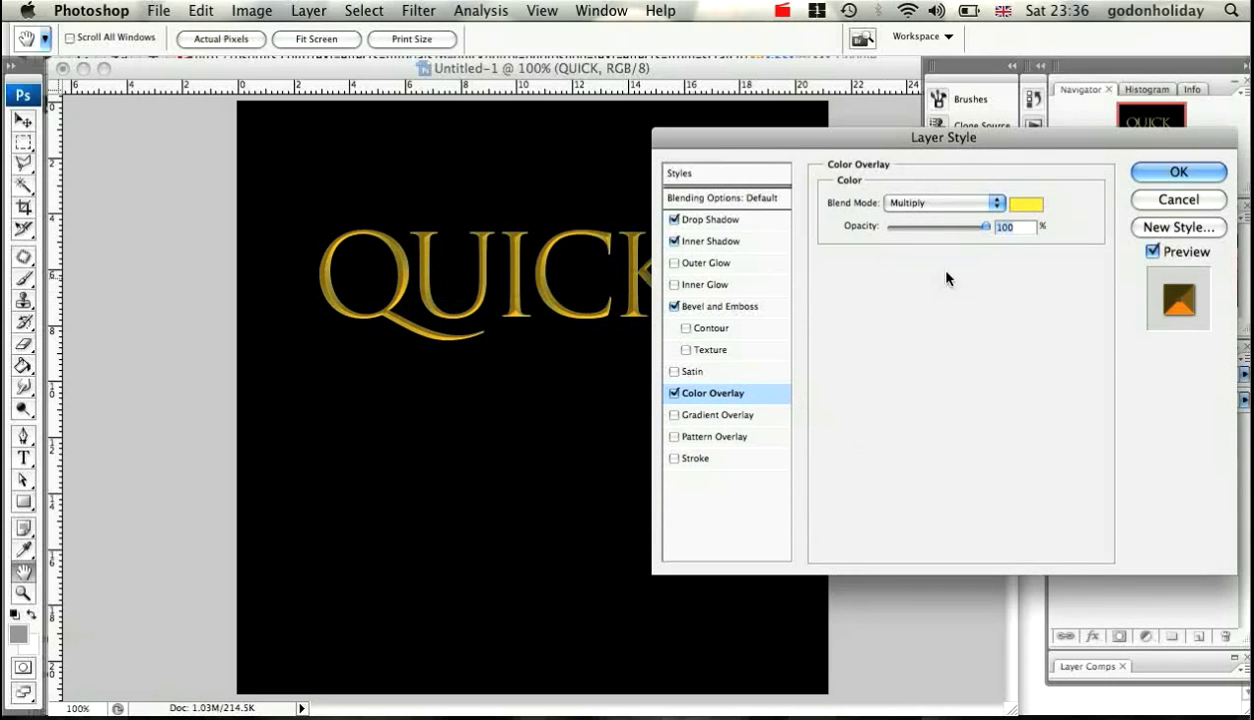
- Add a Gradient Overlay to the QUICK text and set its blend mode to Hard Light
click(708, 414)
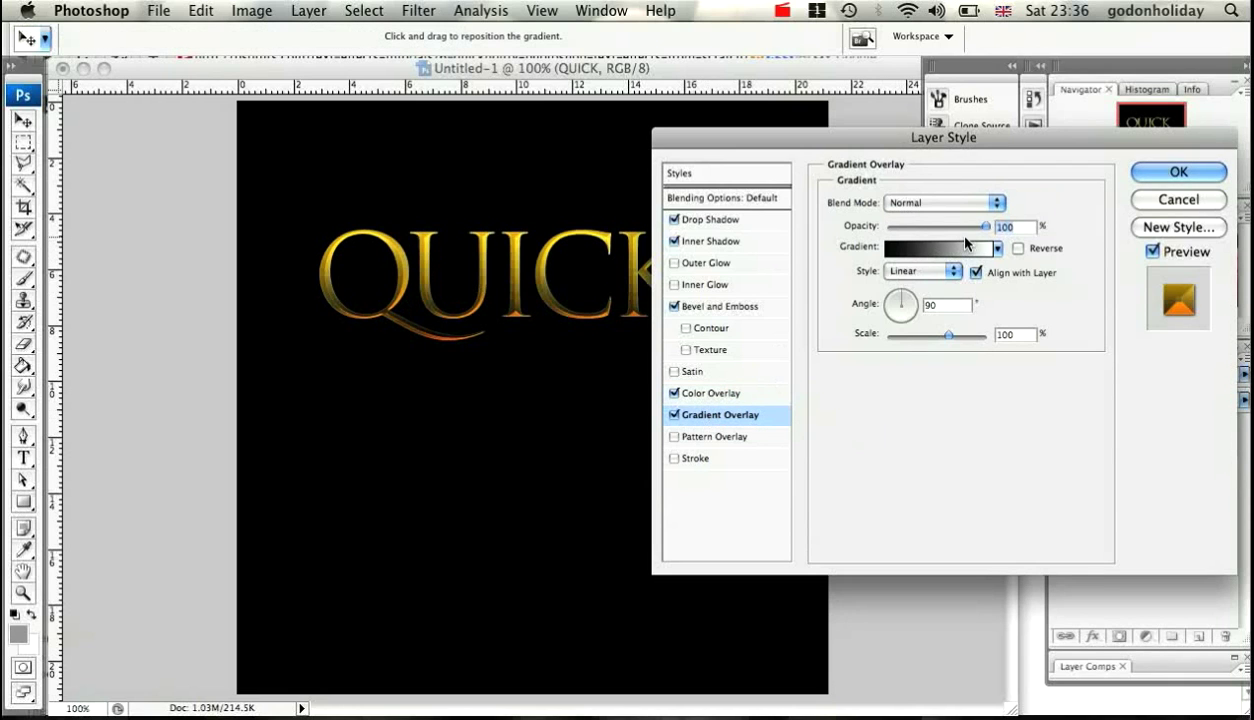
click(1001, 202)
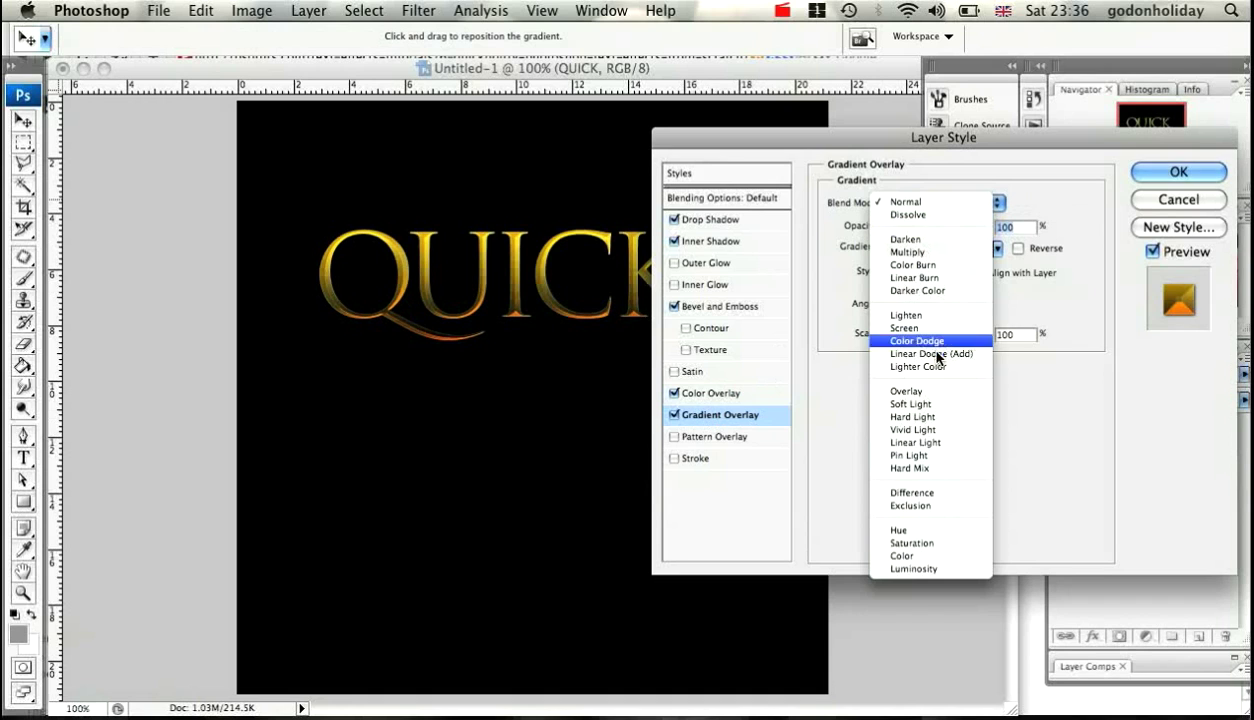
click(933, 417)
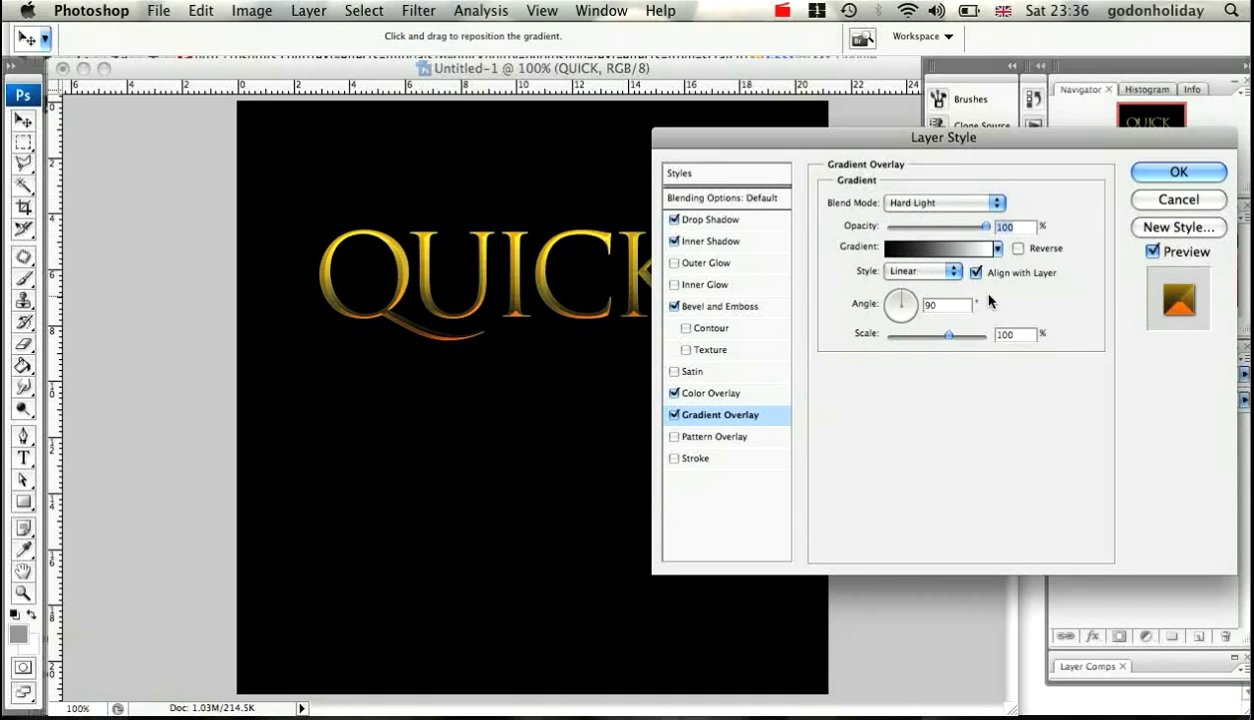
- Open the gradient of the QUICK text's Gradient Overlay for editing
click(946, 252)
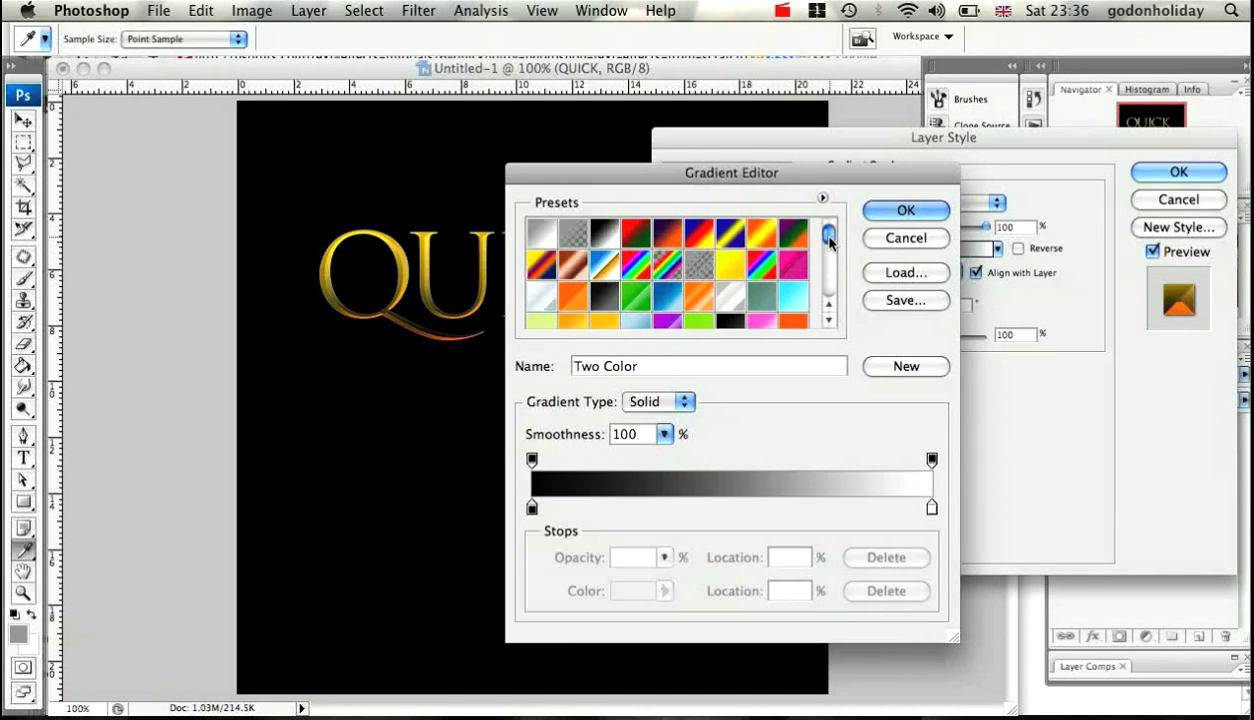
drag(829, 242, 829, 232)
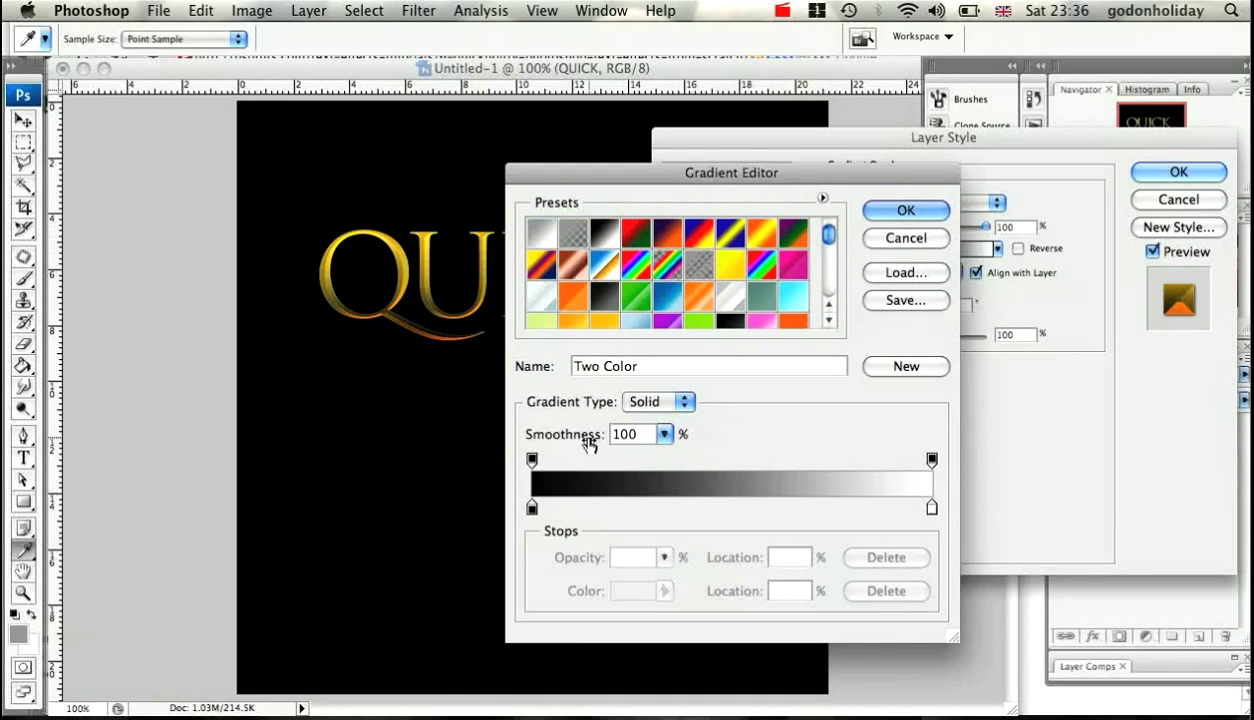
- Change the gradient's starting colour stop to a strong red
click(532, 510)
double_click(532, 510)
click(658, 257)
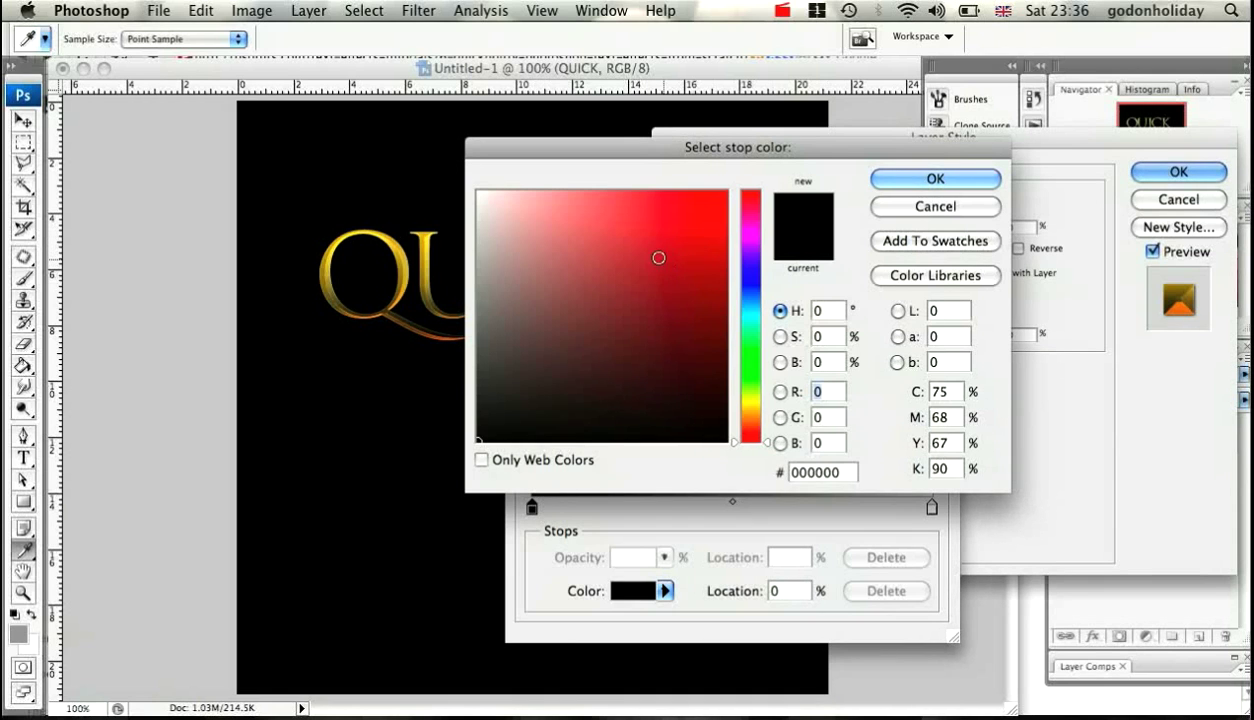
click(918, 184)
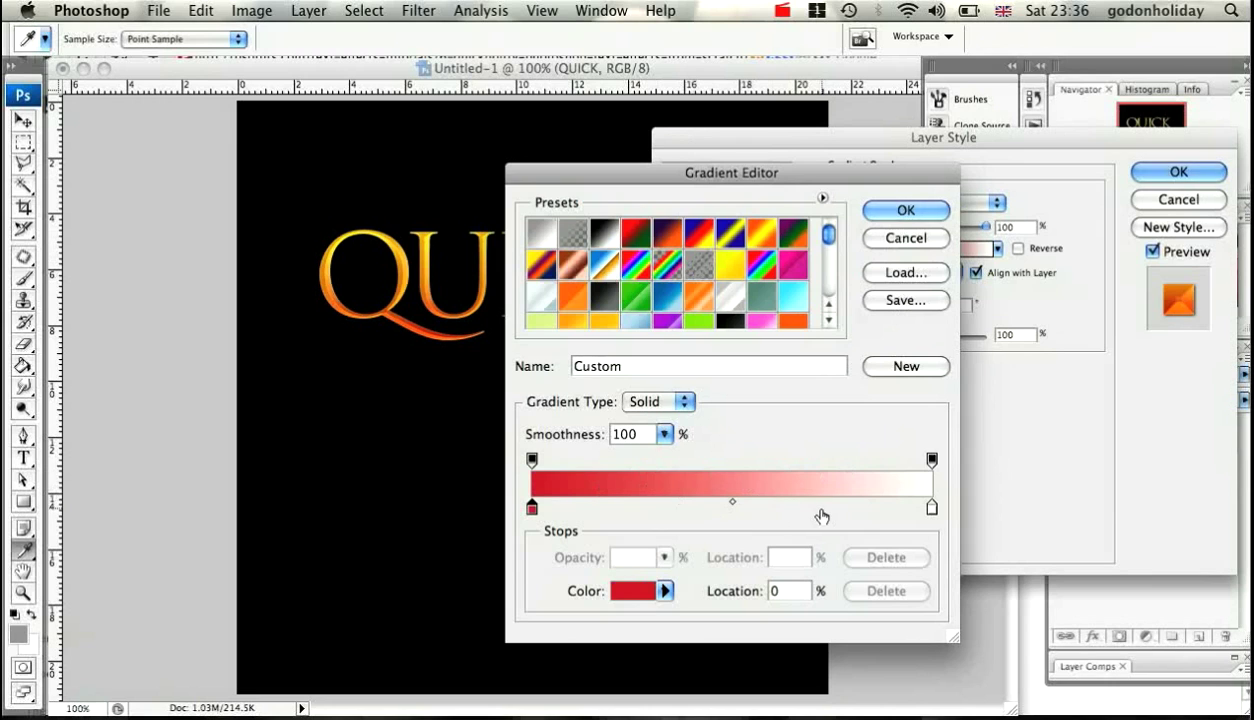
- Lower the opacity of the stop at the gradient's 100% location to 57%
click(932, 460)
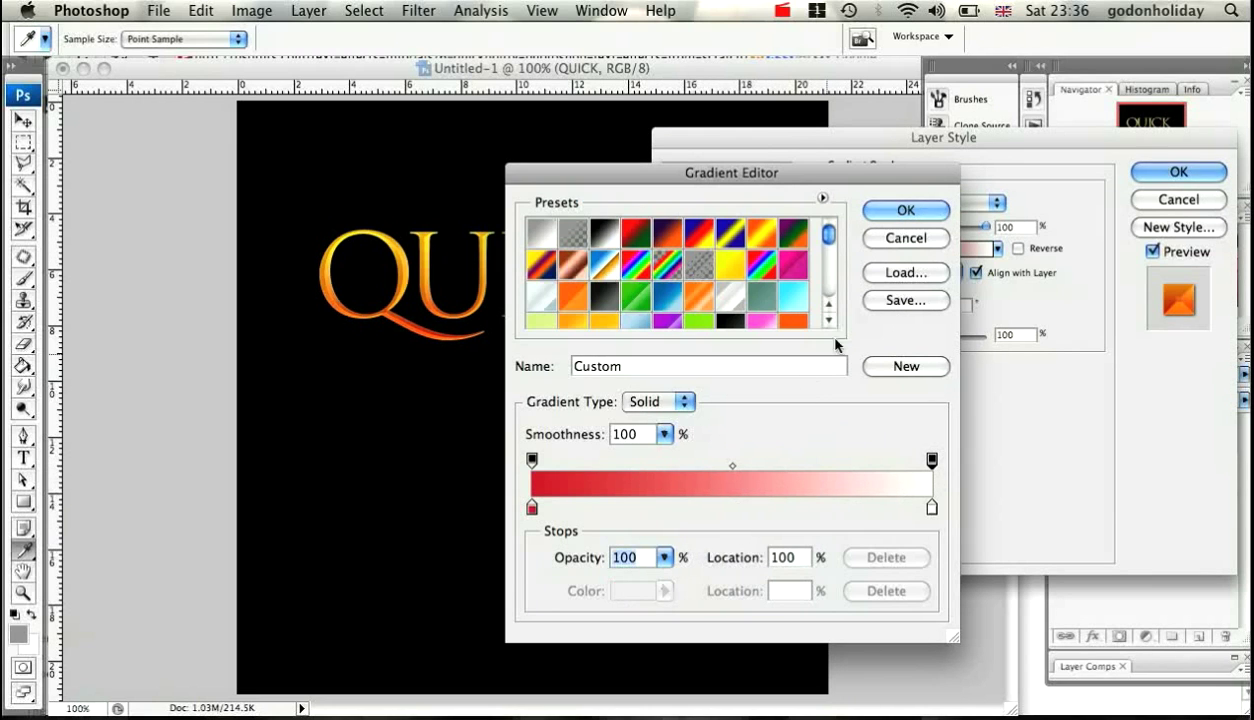
key(Down)
key(Down)
key(Down)
key(Down)
key(Down)
key(Down)
key(Down)
key(Down)
key(Down)
key(Down)
key(Down)
key(Down)
key(Down)
key(Down)
key(Down)
key(Down)
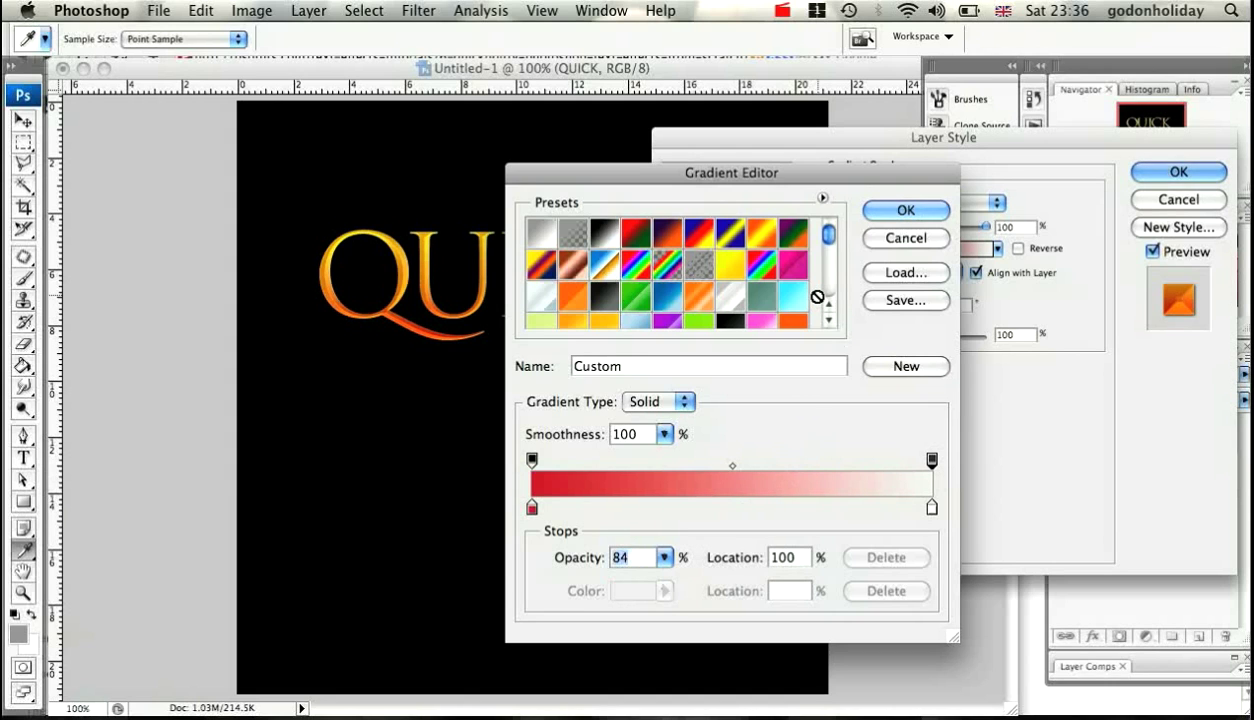
key(Down)
key(Down)
key(Down)
key(Down)
key(Down)
key(Down)
key(Down)
key(Down)
key(Down)
key(Down)
key(Down)
key(Down)
key(Down)
key(Down)
key(Down)
key(Down)
key(Down)
key(Down)
key(Down)
key(Down)
- Load the psdtutsgold preset, near the end of the preset list, as the overlay gradient
click(828, 321)
drag(828, 326, 824, 330)
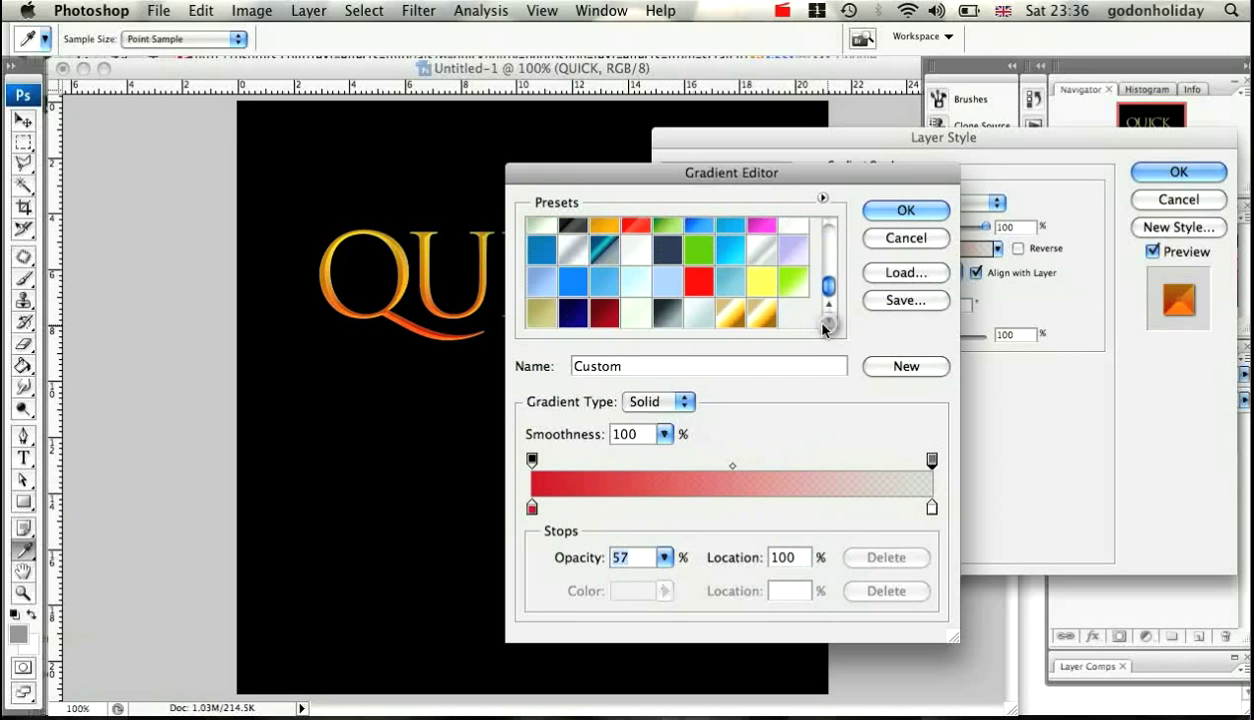
click(740, 315)
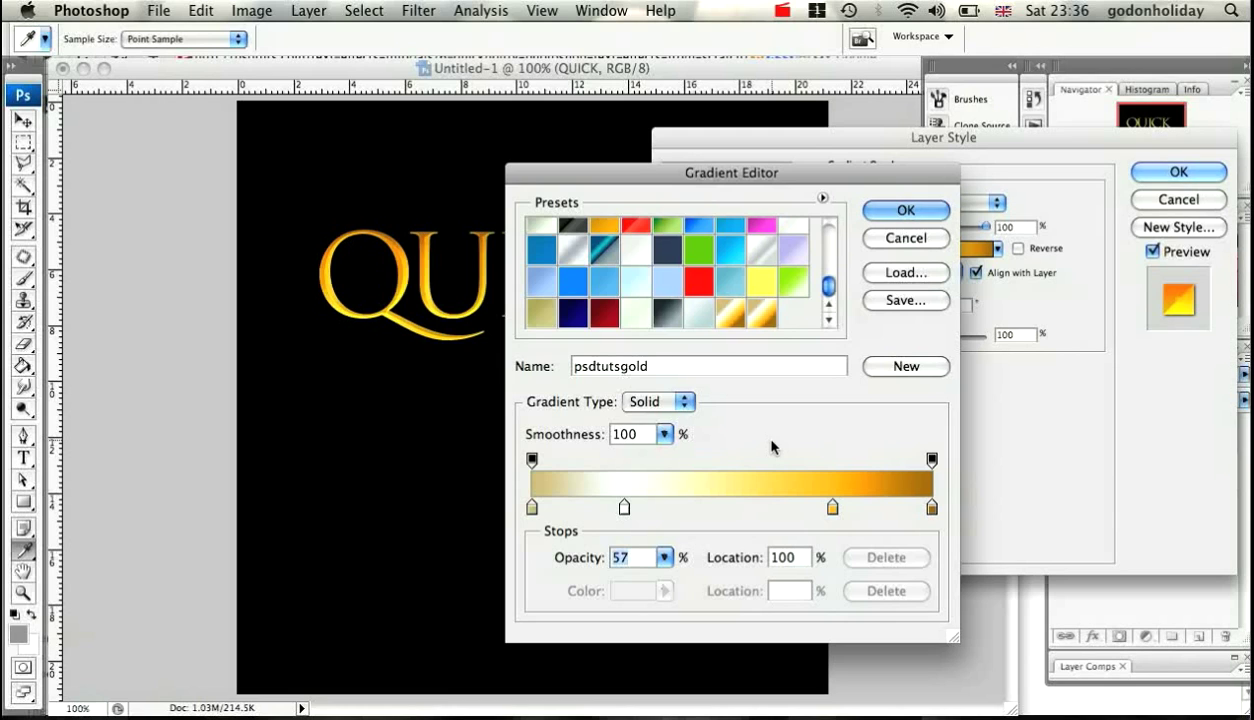
- Review the colours of the gold gradient's start, end and 75% stops, and accept the gradient for the overlay
click(532, 508)
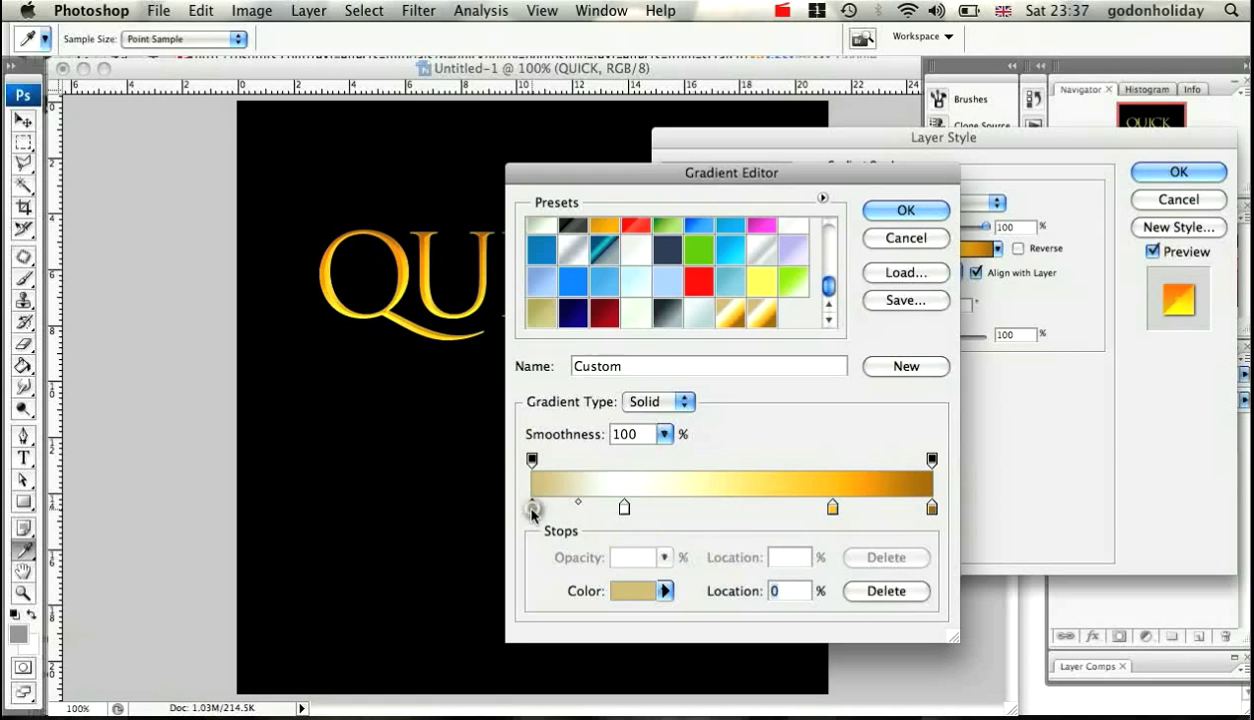
double_click(532, 508)
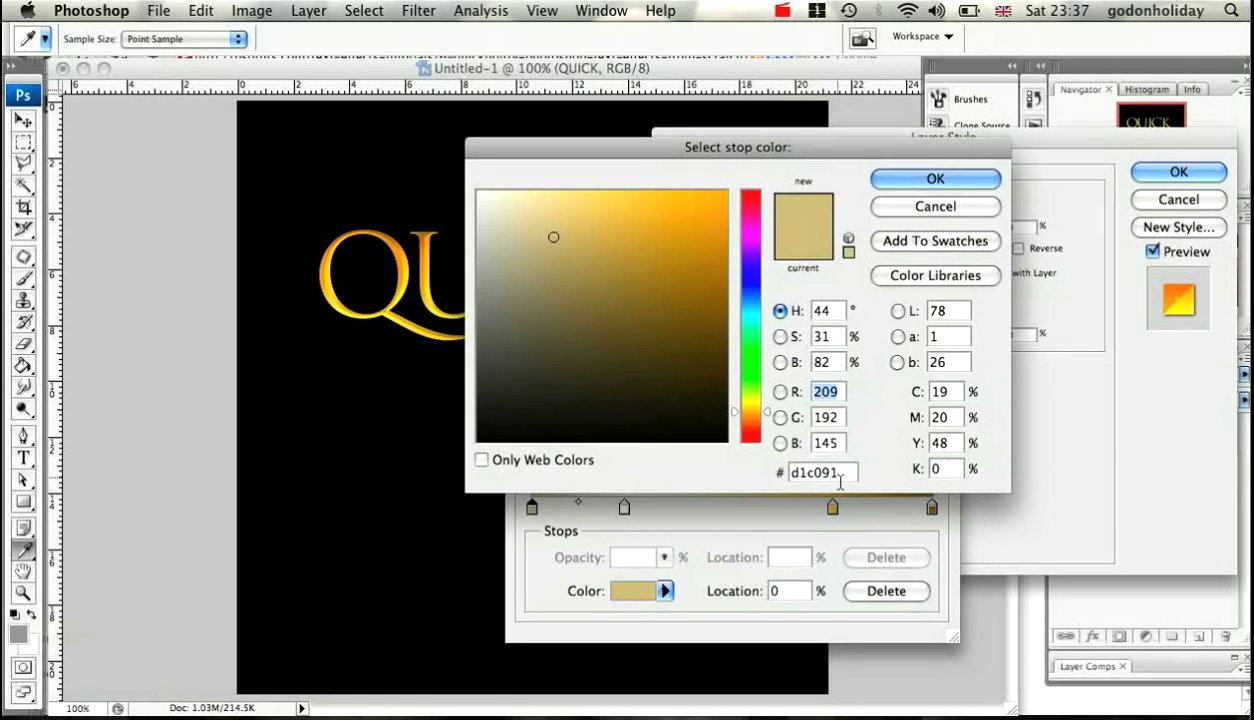
click(935, 180)
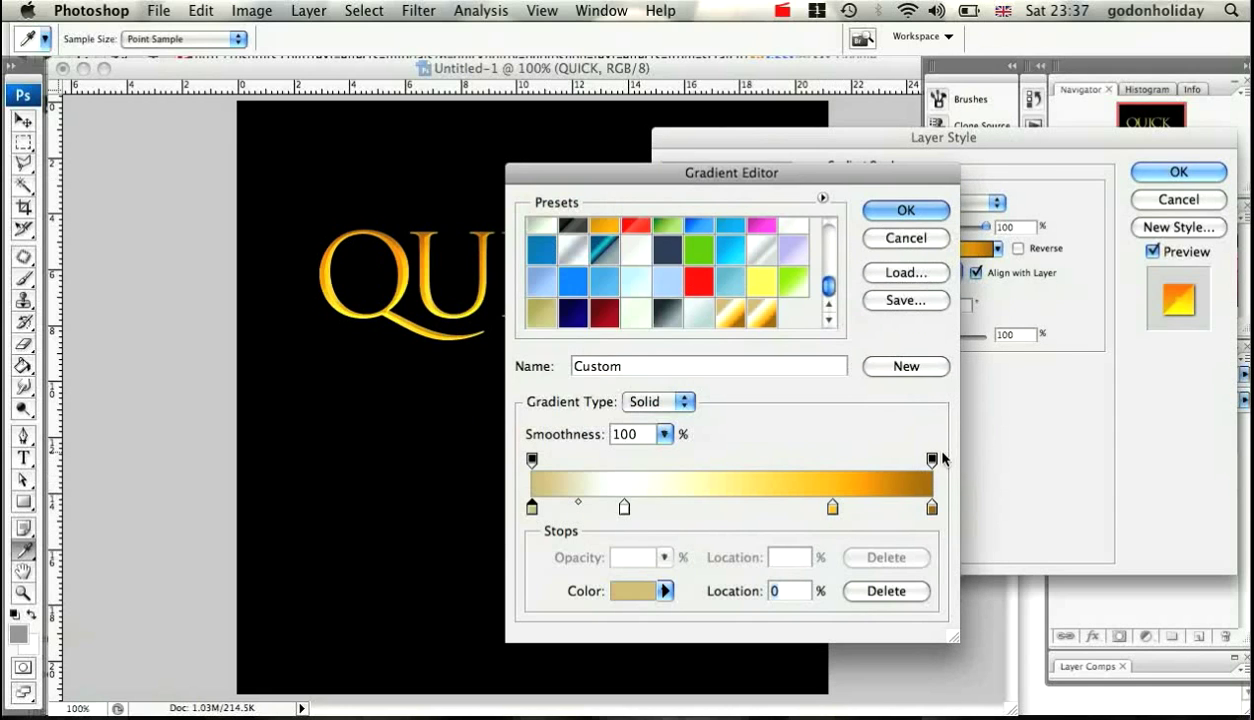
double_click(931, 509)
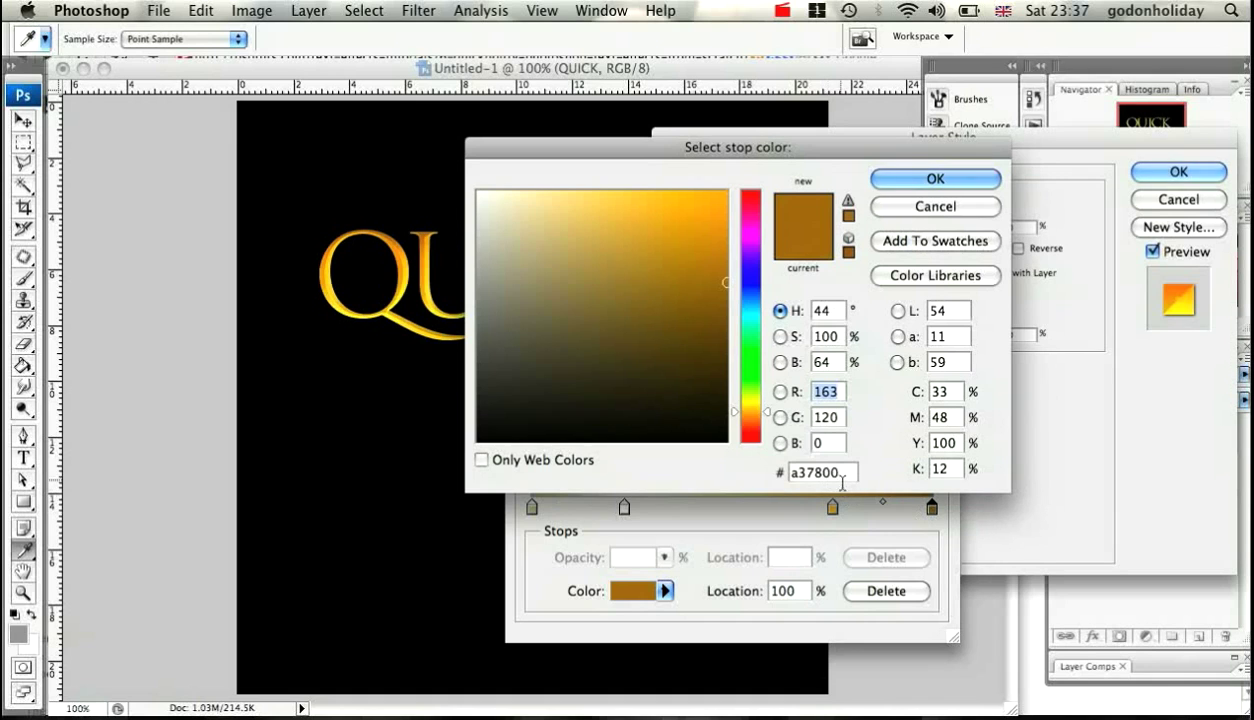
click(905, 180)
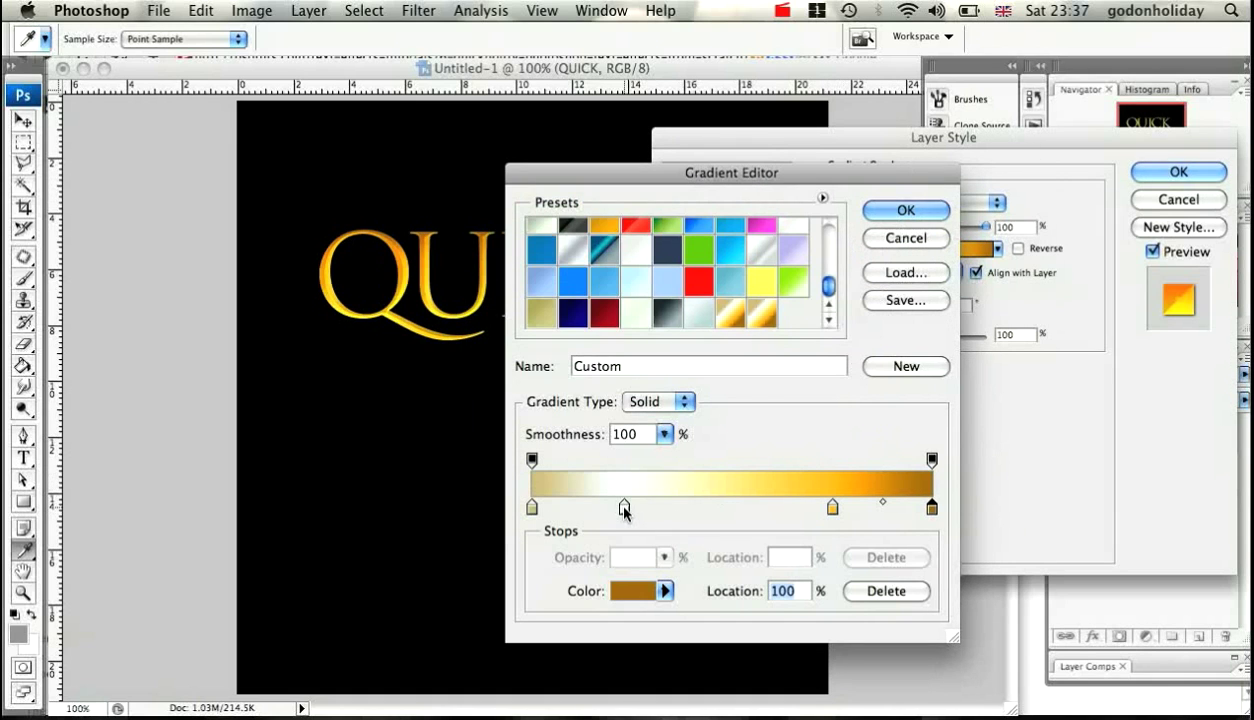
double_click(832, 508)
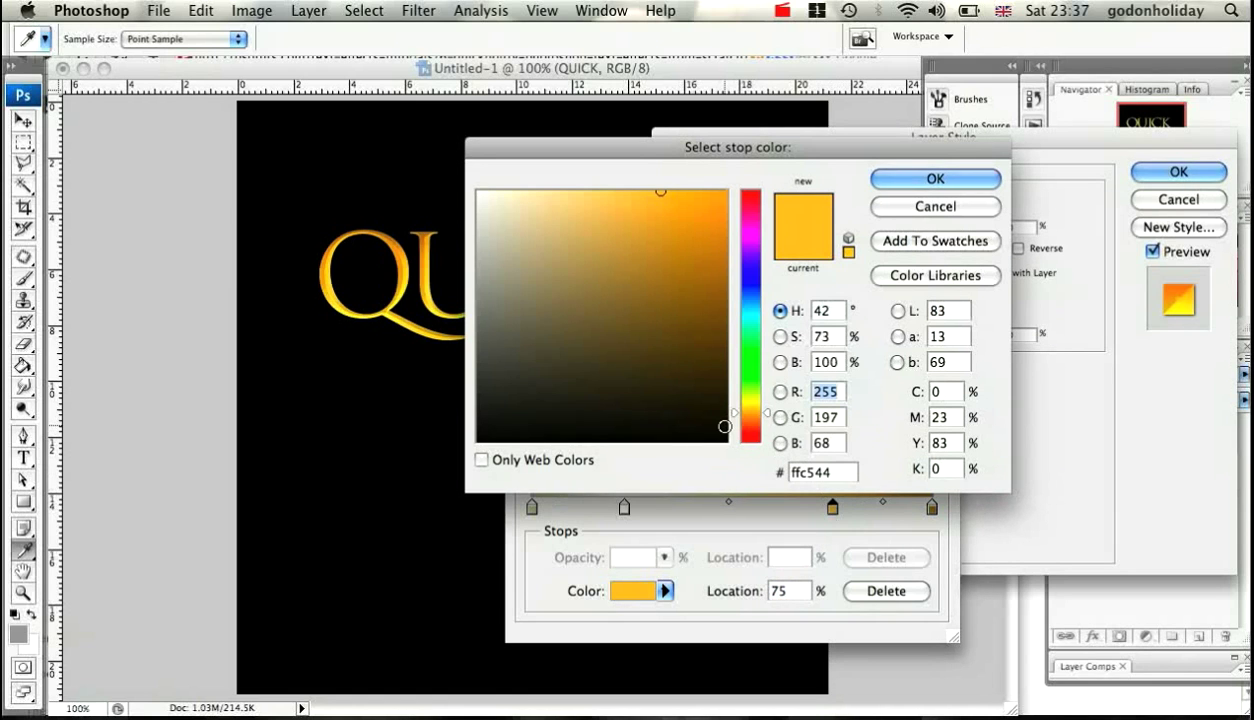
click(886, 177)
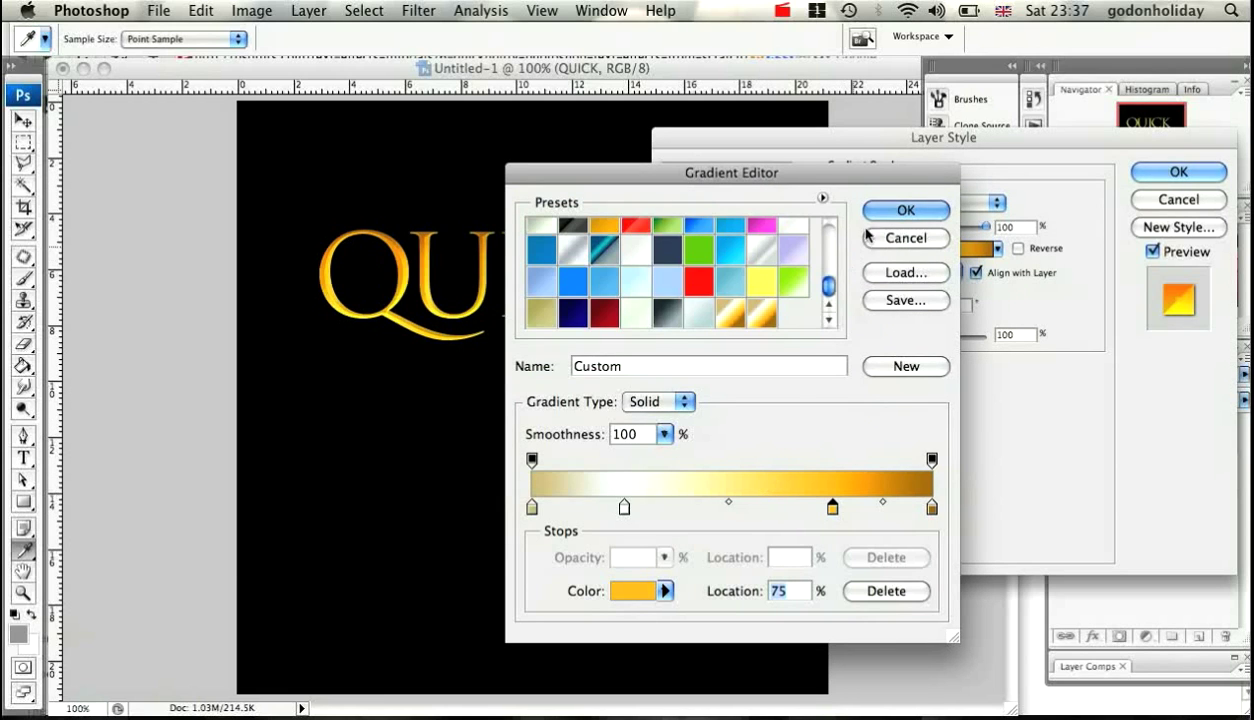
click(897, 211)
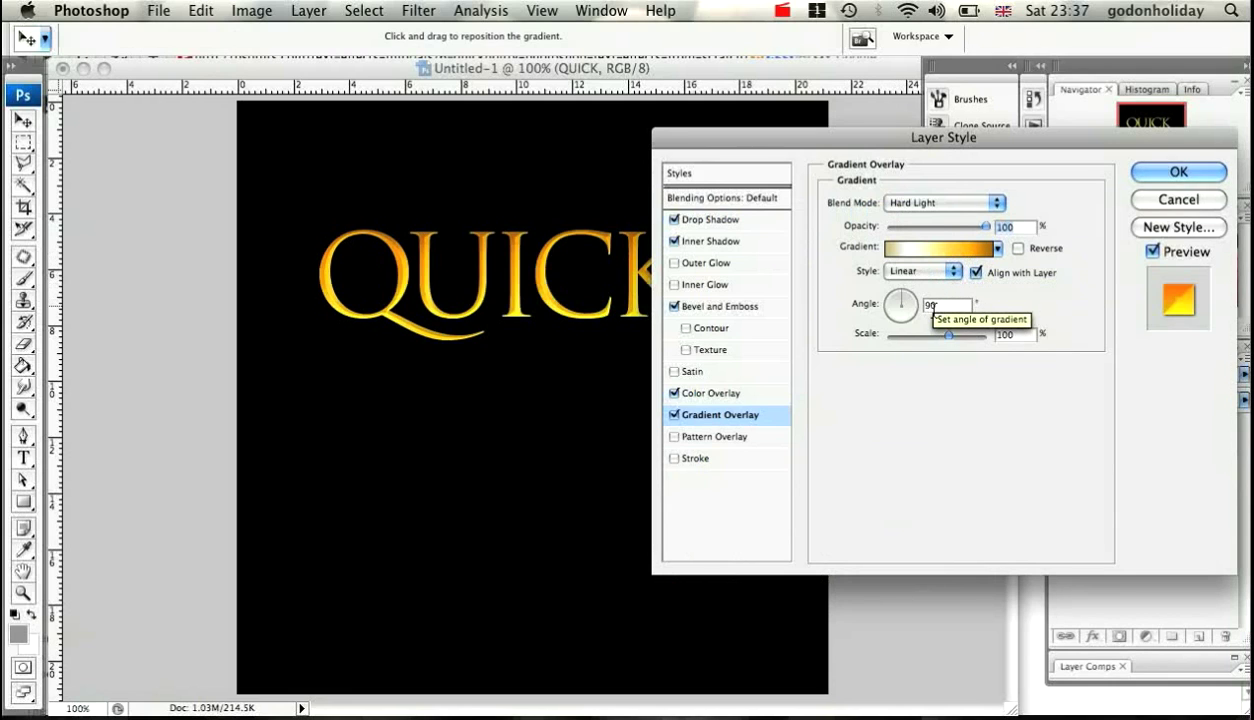
- Add a Stroke to the QUICK text and set its colour to the gold ffc956
click(693, 457)
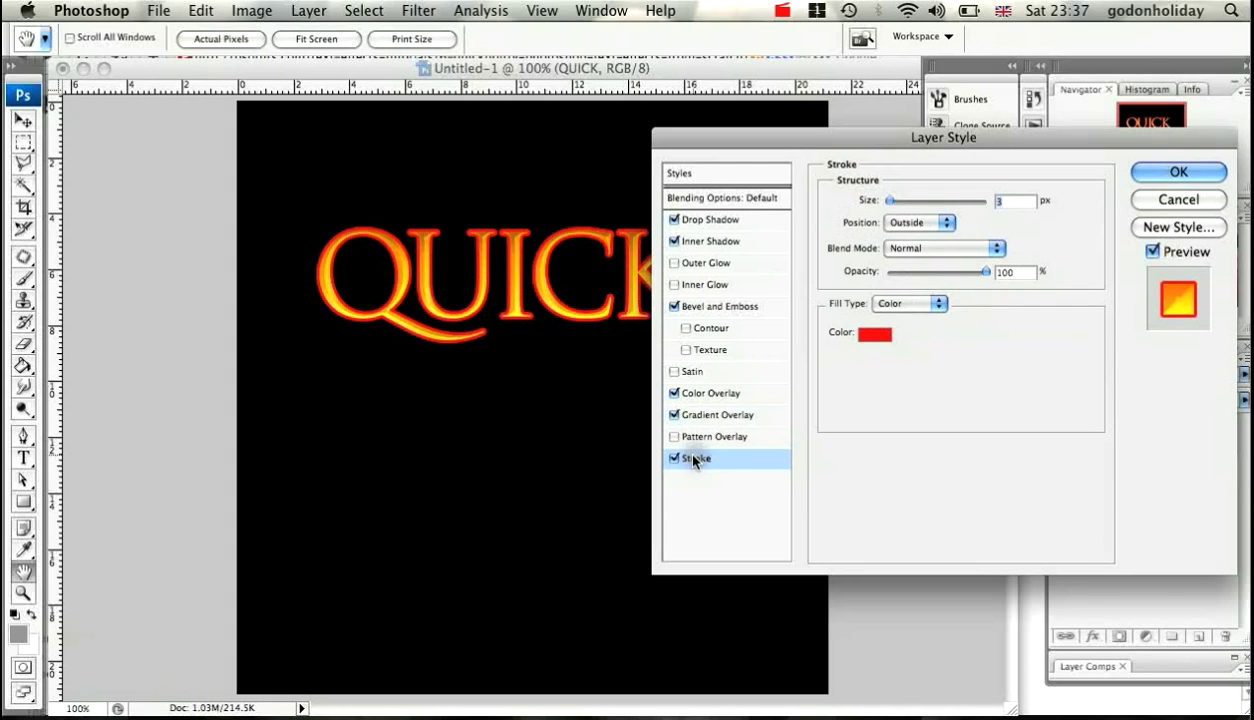
click(875, 334)
click(838, 472)
key(BackSpace)
key(BackSpace)
key(BackSpace)
key(BackSpace)
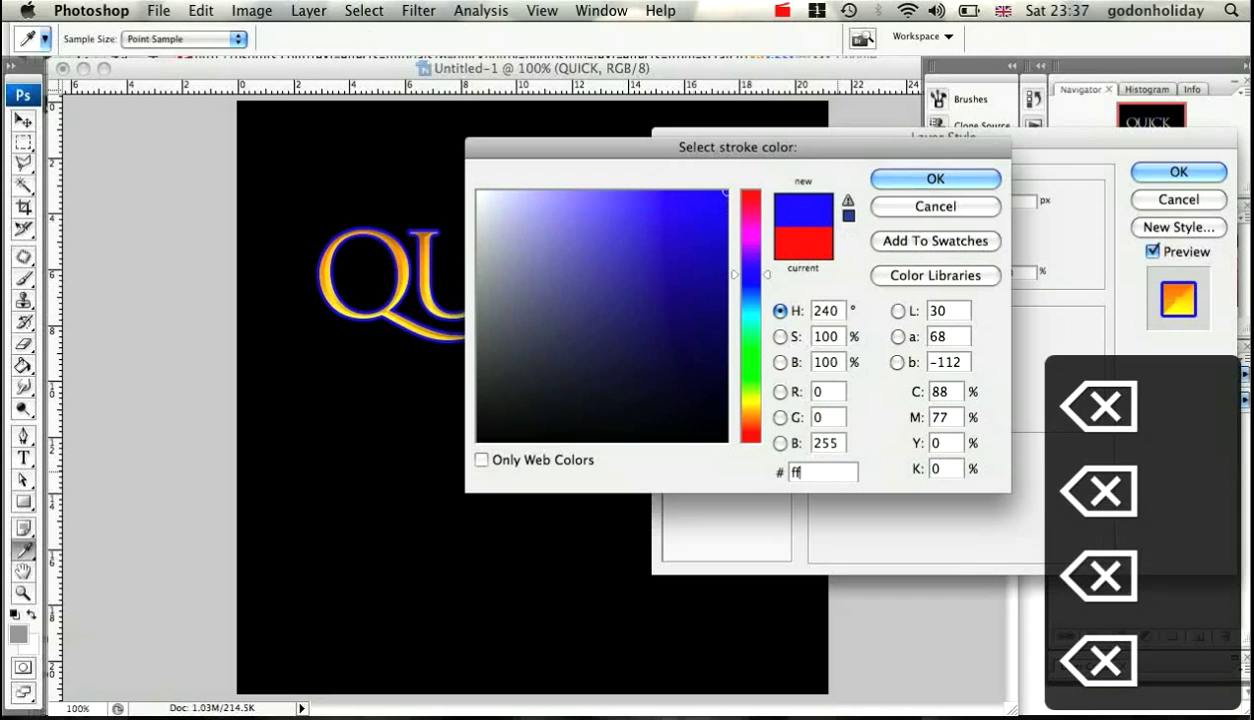
text(C9)
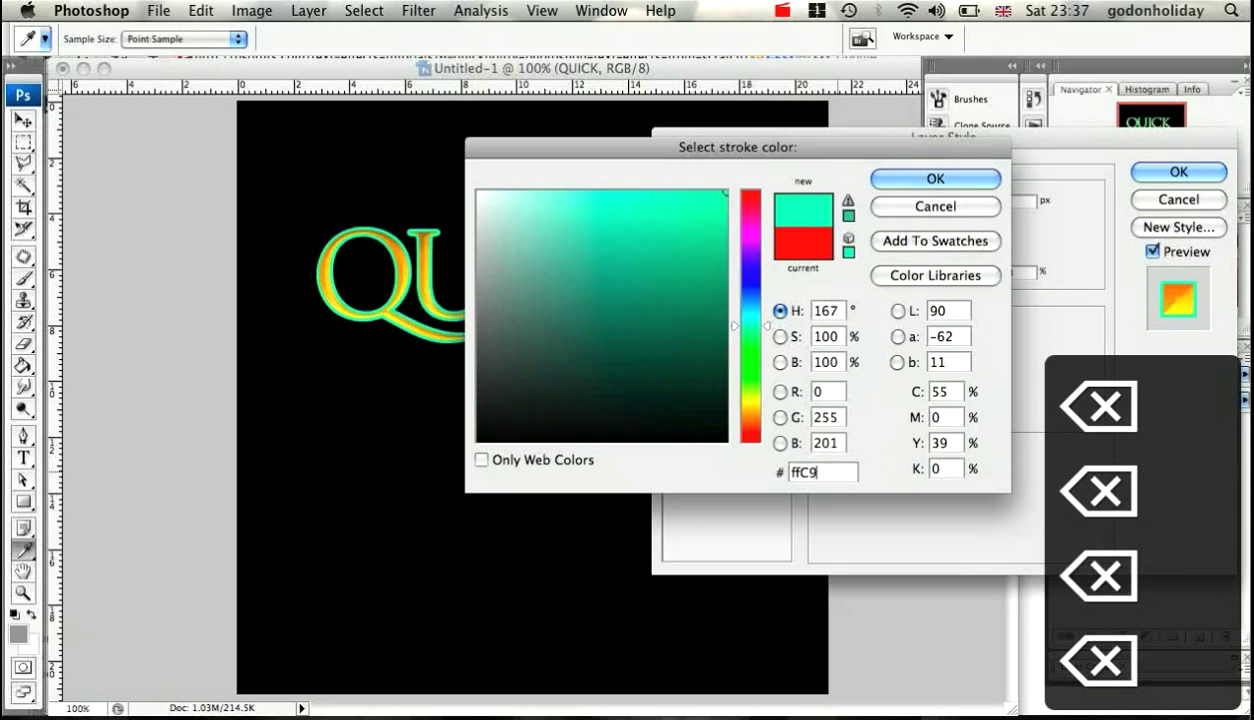
text(56)
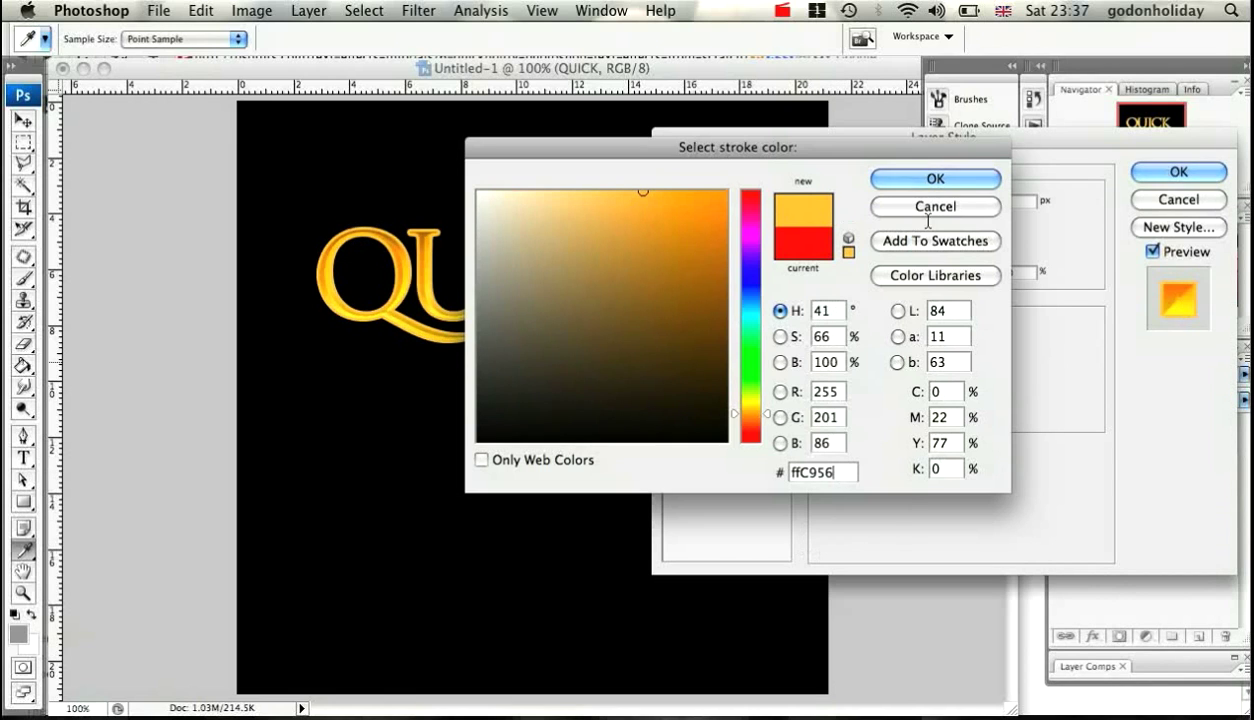
click(908, 177)
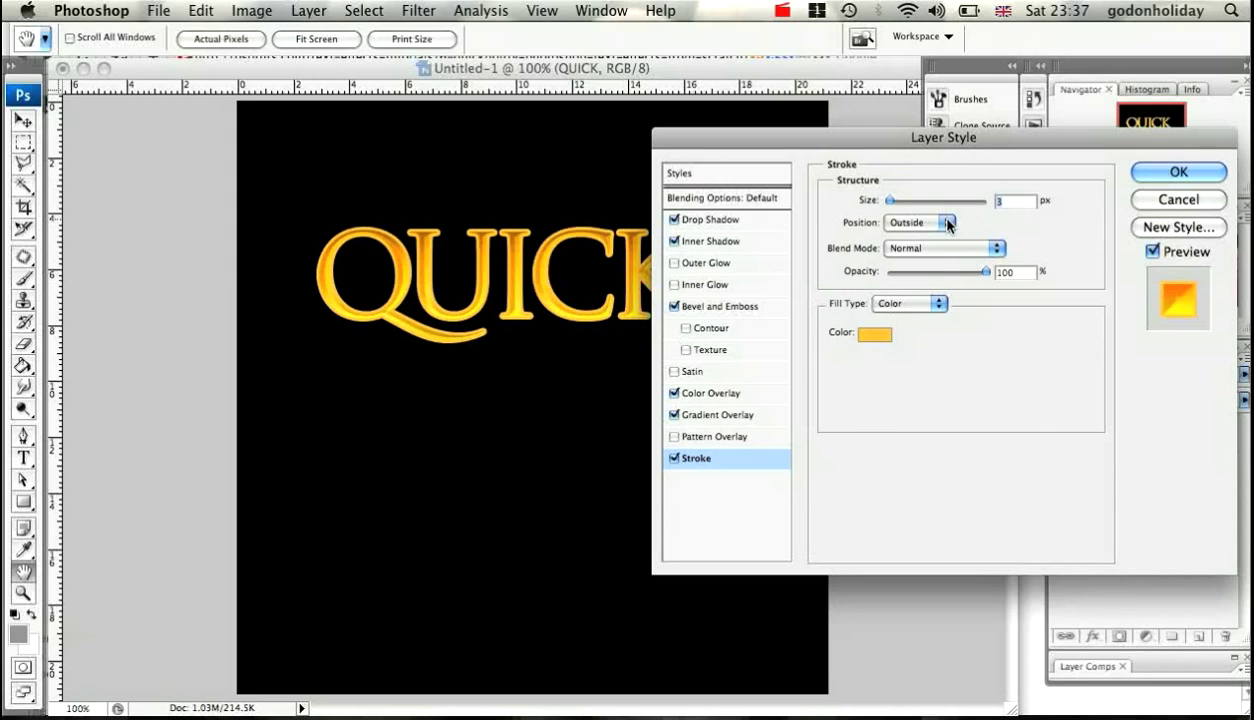
- Set the stroke's position to Inside and its size to 1 px
click(947, 224)
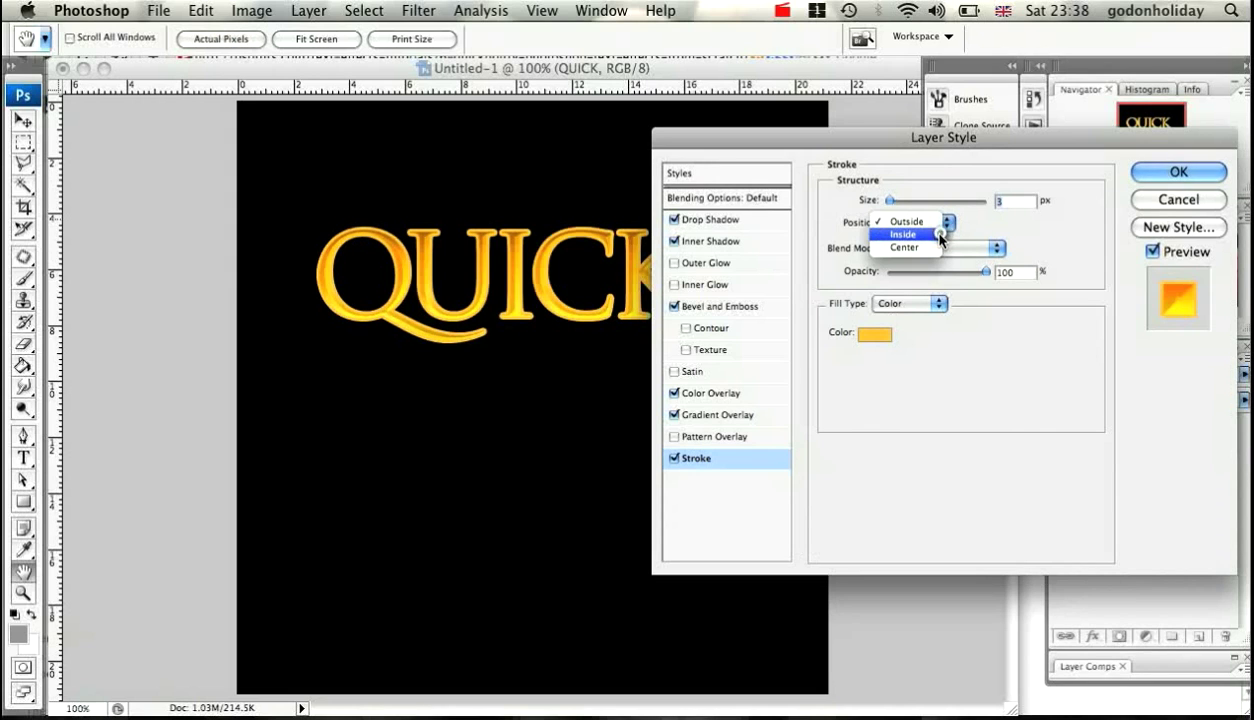
click(938, 235)
click(1014, 202)
key(BackSpace)
text(1)
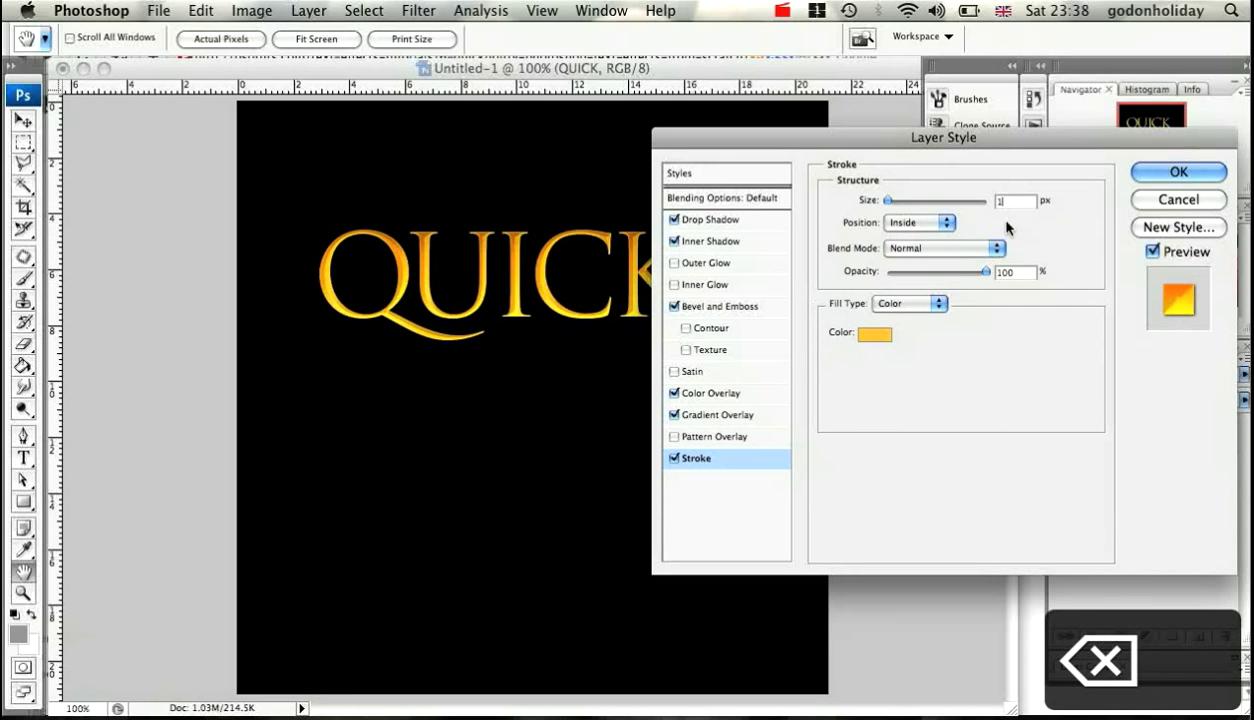
- Set the stroke's opacity to 85% and apply the layer styles to the QUICK text
click(1024, 274)
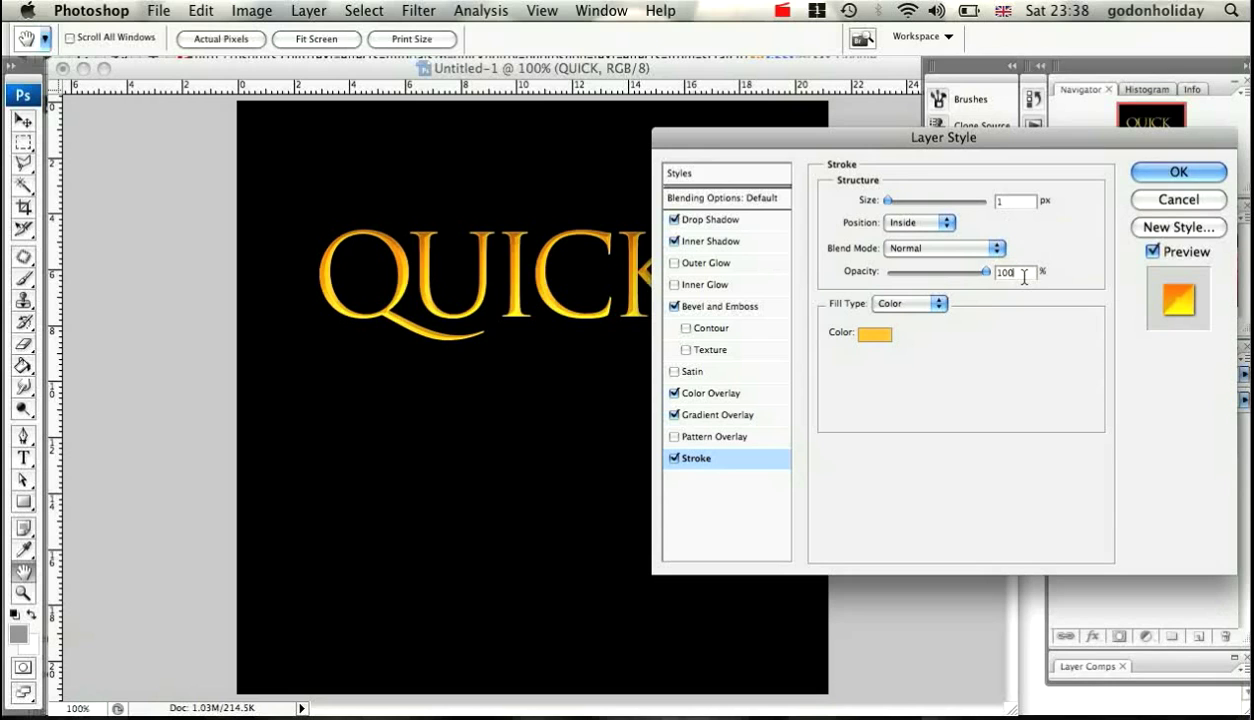
key(BackSpace)
key(BackSpace)
key(BackSpace)
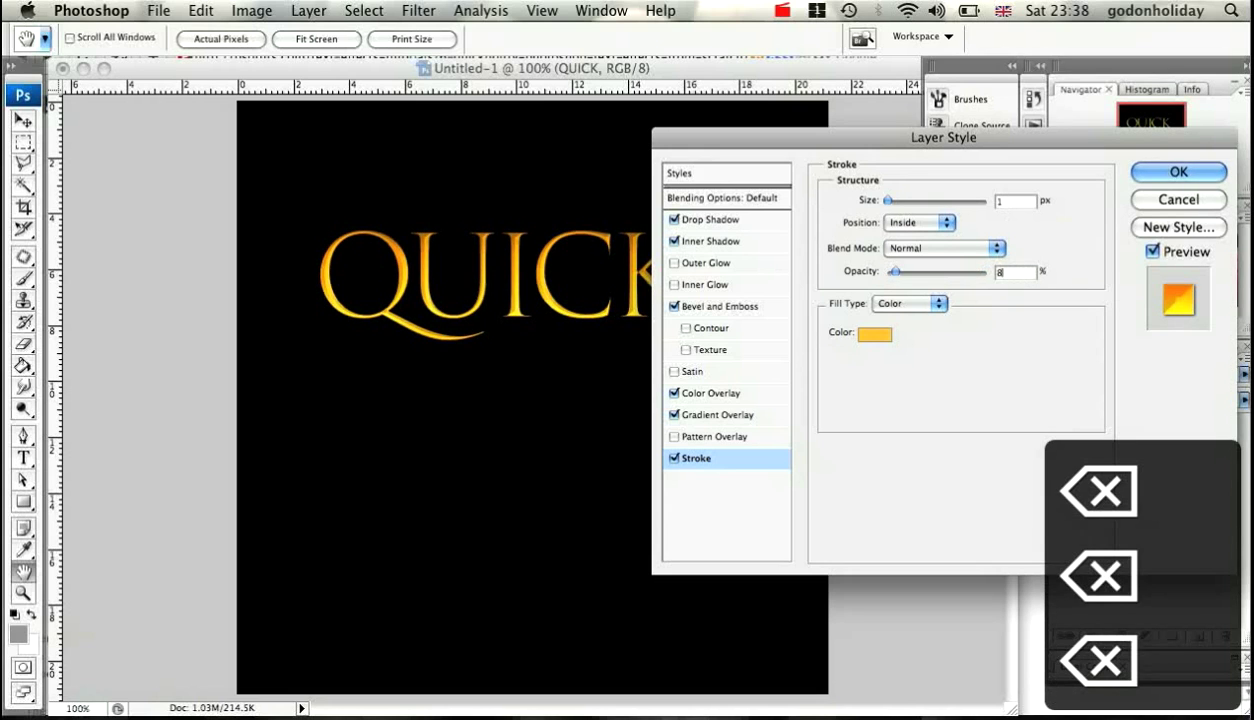
text(85)
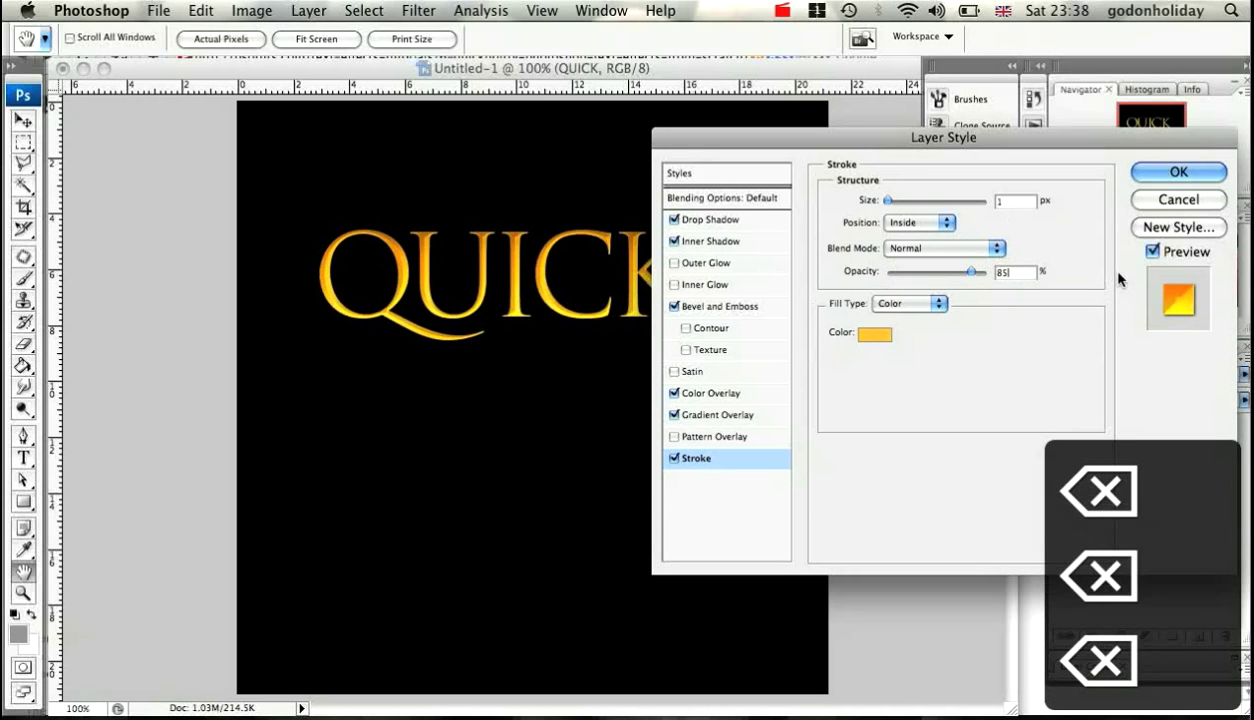
click(1170, 173)
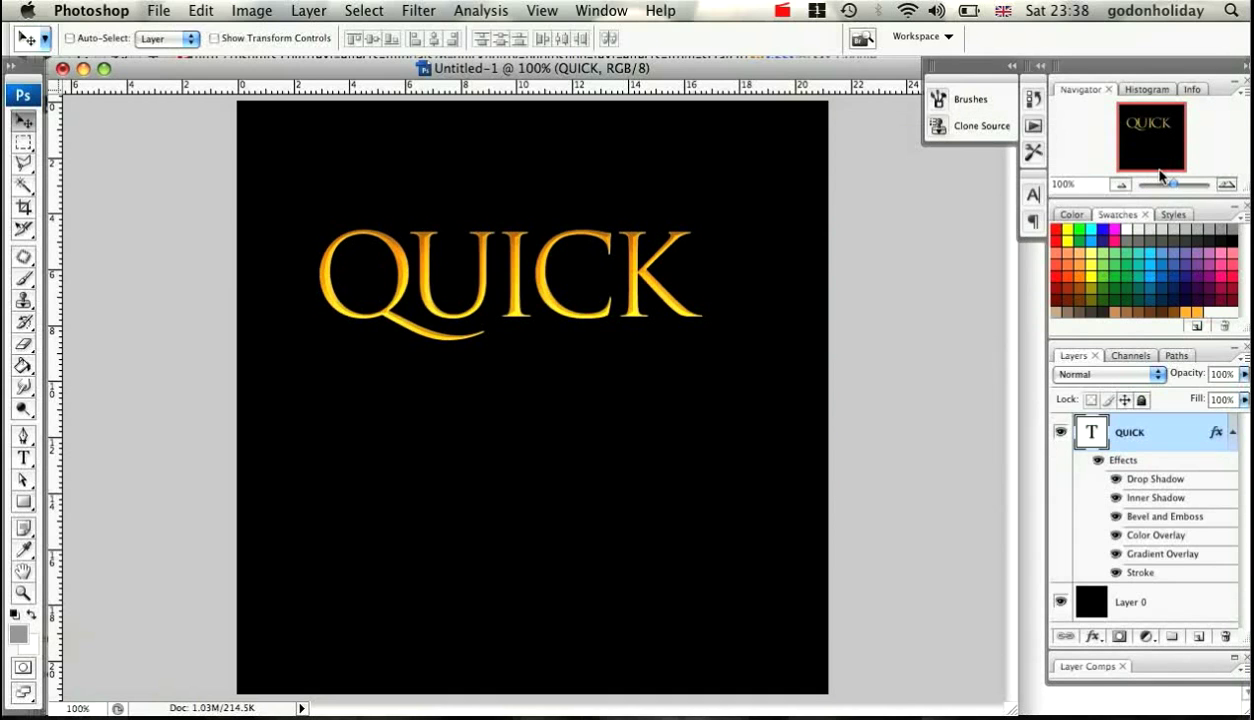
- Duplicate the QUICK text layer and place the copy directly beneath the original
click(1231, 435)
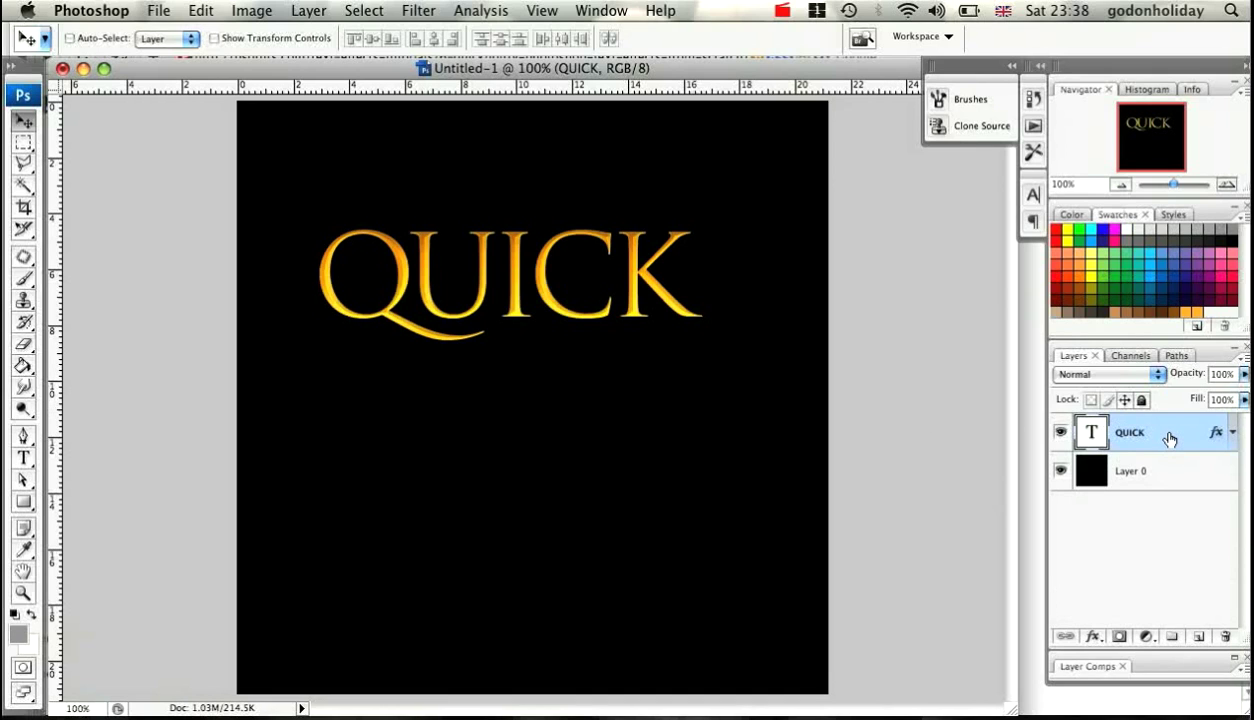
drag(1169, 439, 1197, 637)
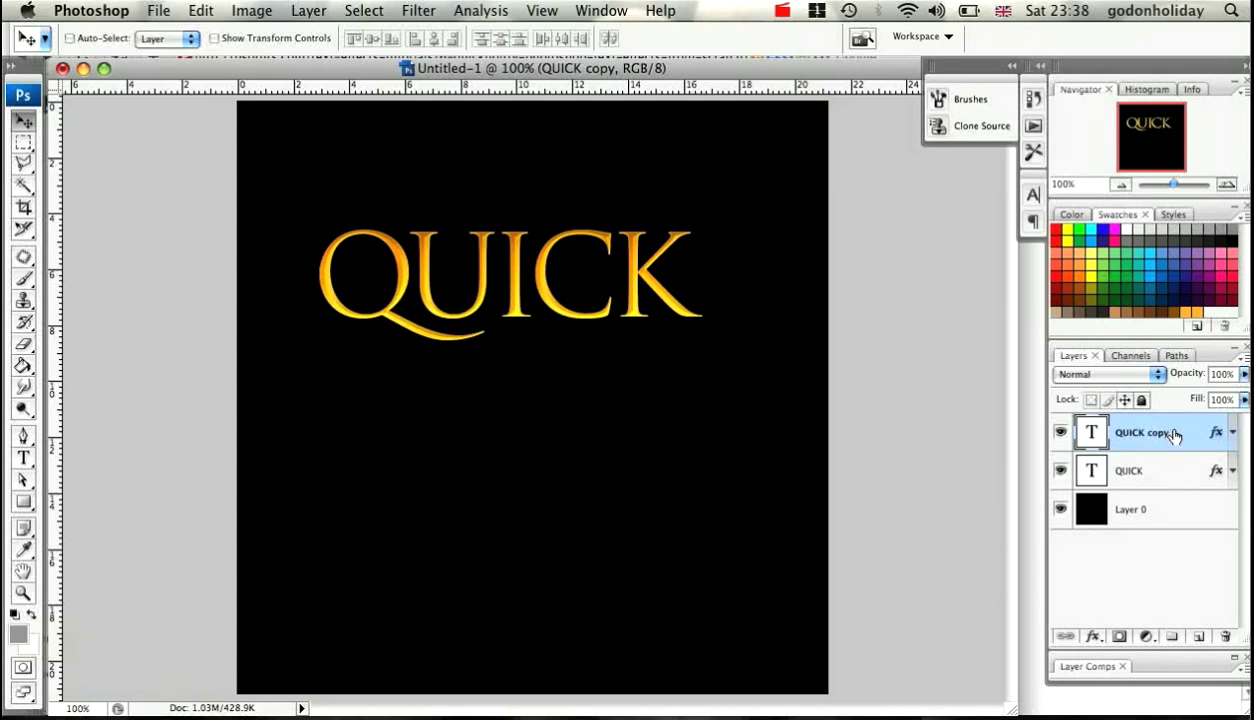
drag(1174, 434, 1175, 485)
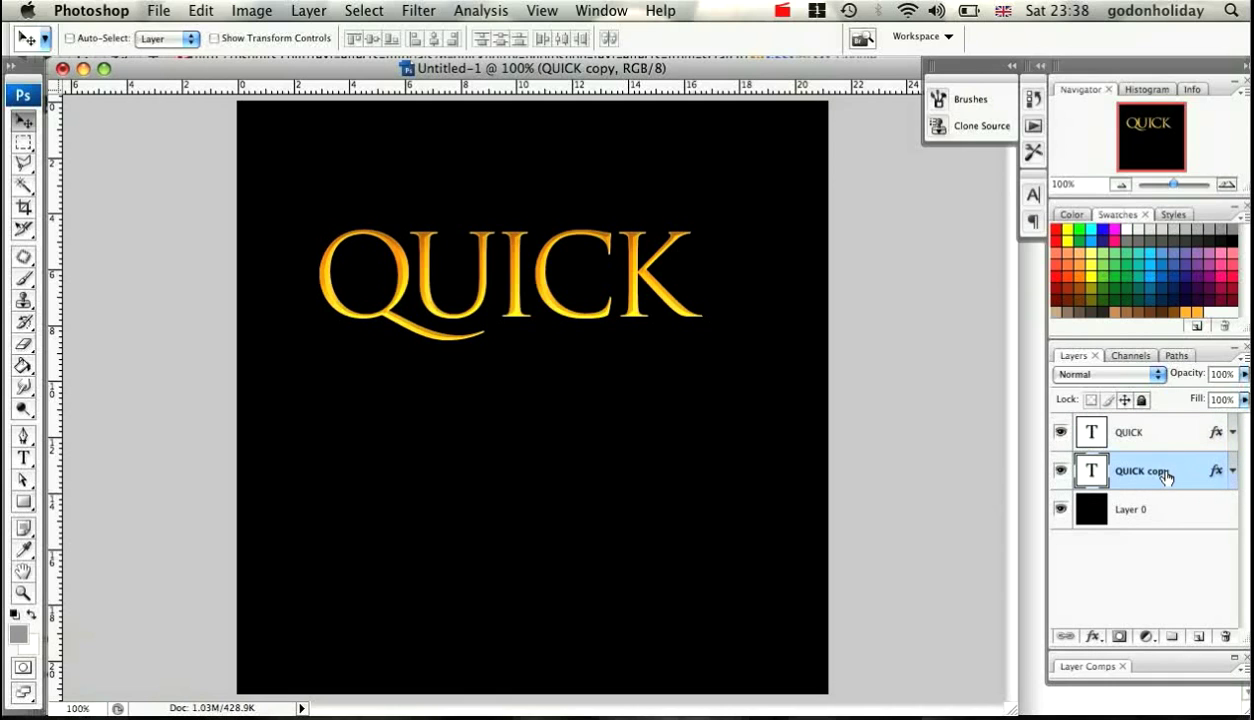
- Rename the duplicated text layer as QUICK BACK
double_click(1163, 474)
key(Right)
key(BackSpace)
key(BackSpace)
key(BackSpace)
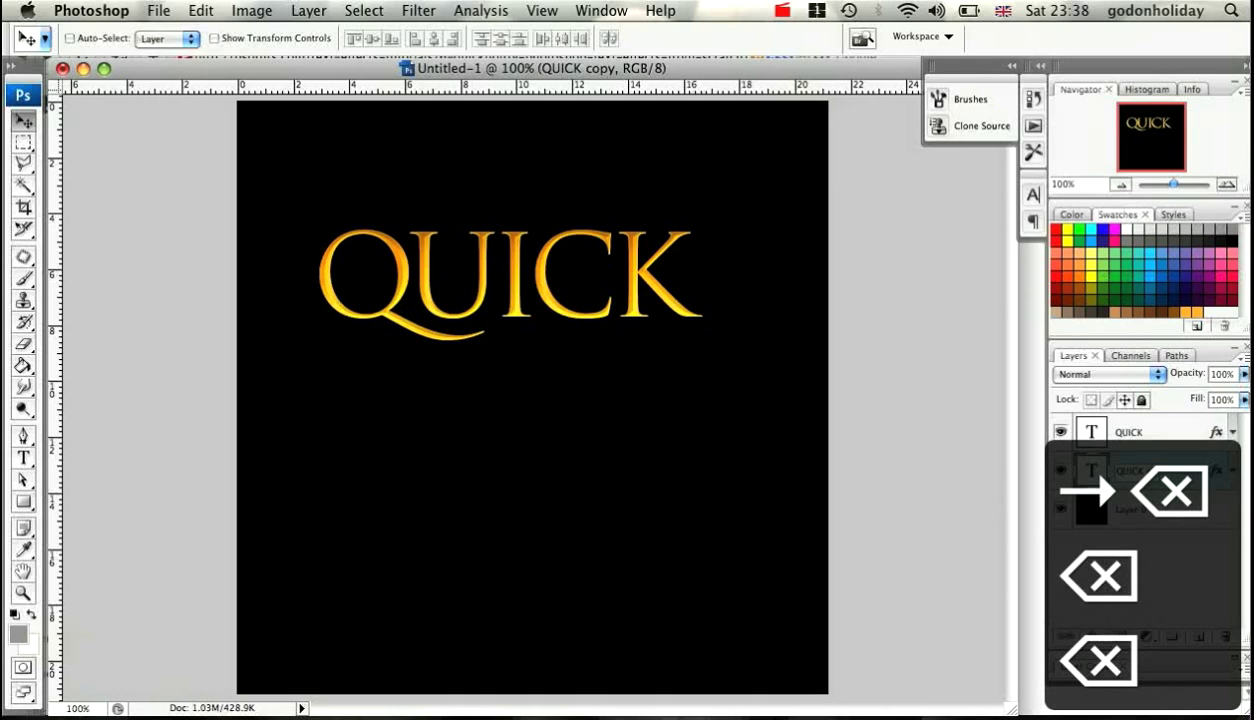
key(BackSpace)
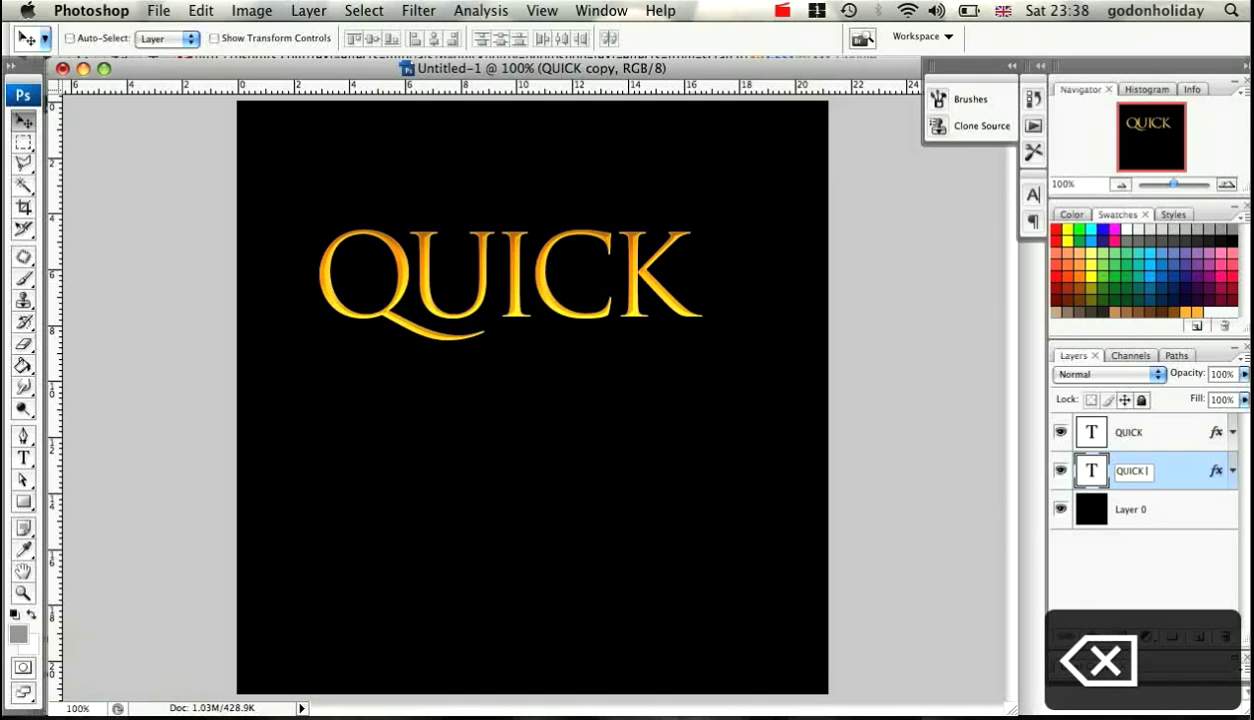
text(BACK)
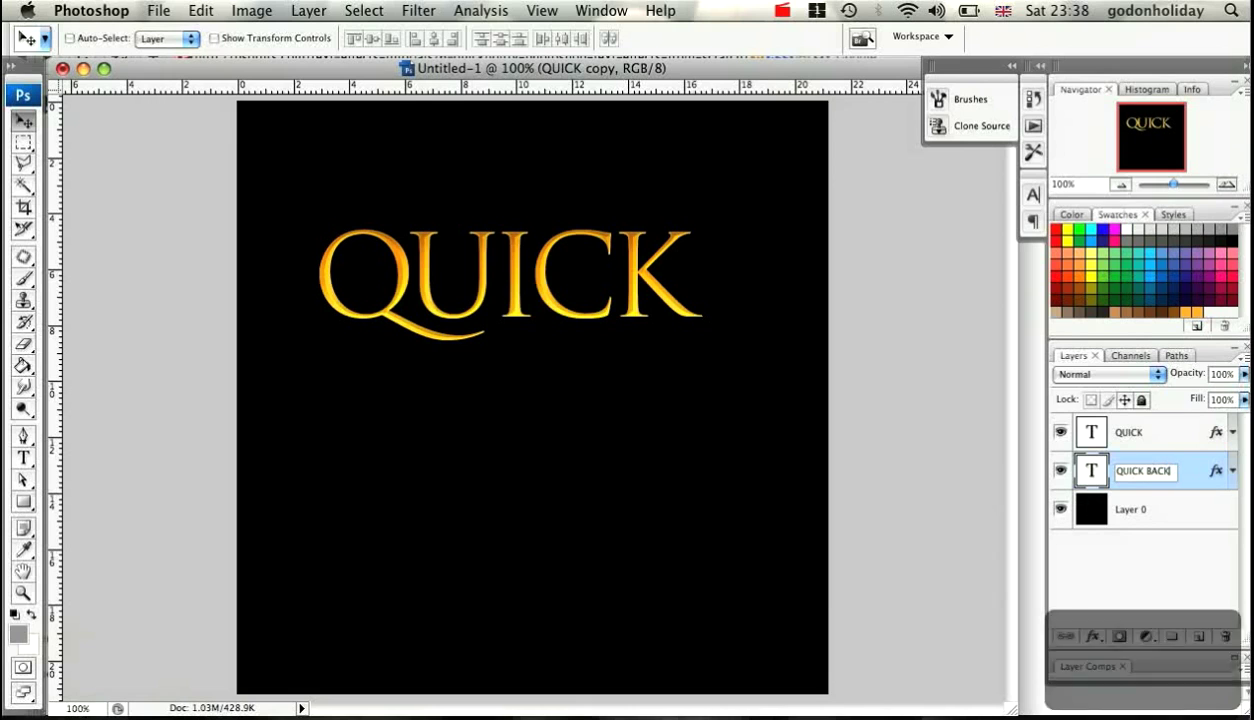
key(Return)
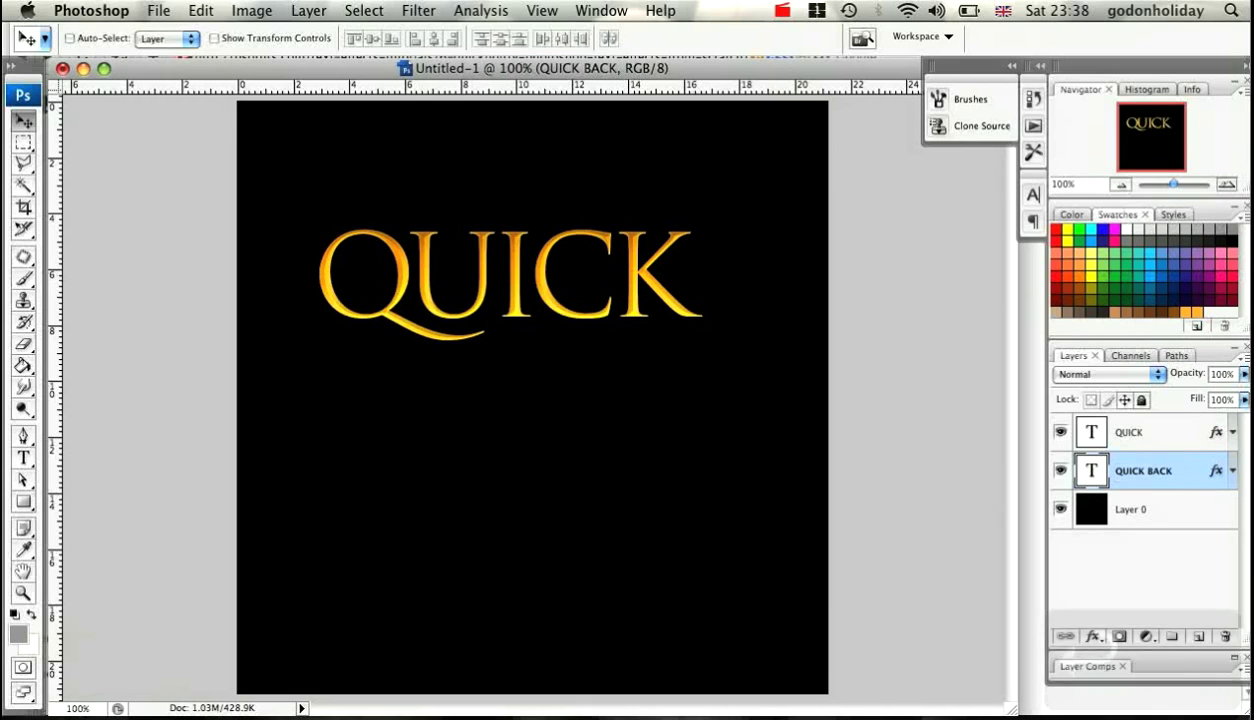
- Disable the Stroke, Gradient Overlay, Color Overlay, Bevel and Emboss, Inner Shadow and Drop Shadow effects on the QUICK BACK layer
double_click(1182, 463)
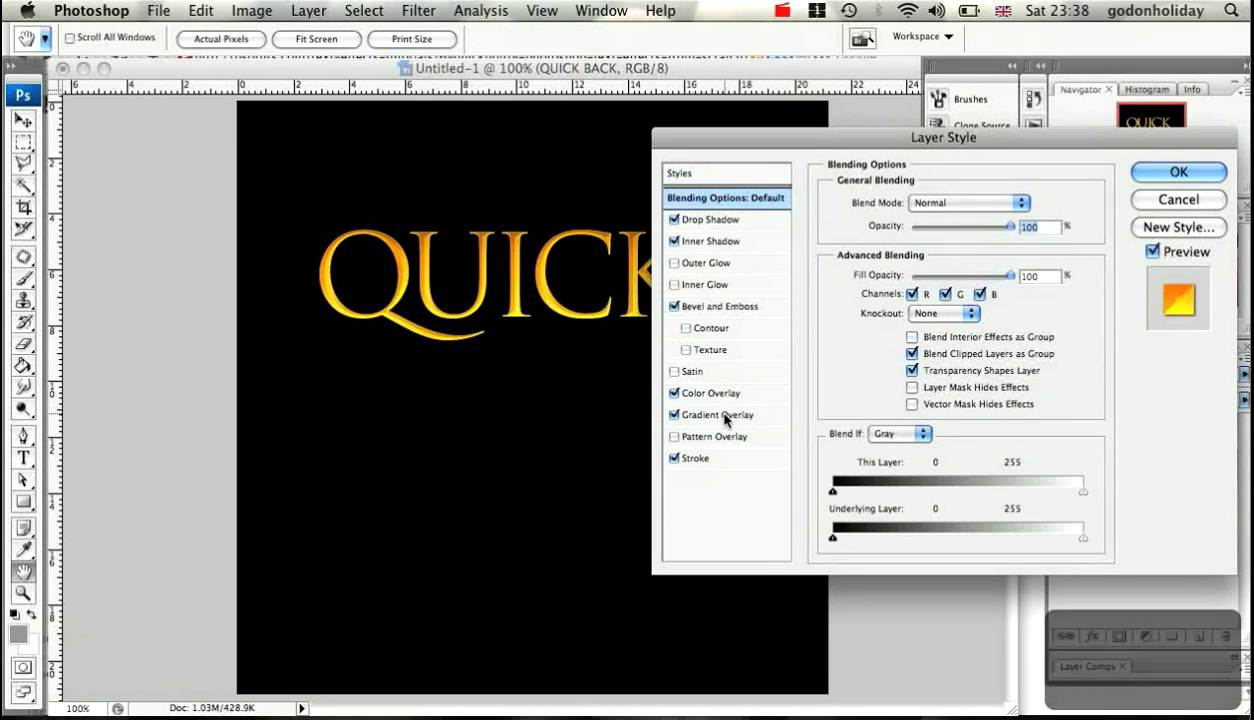
click(673, 458)
click(673, 414)
click(673, 393)
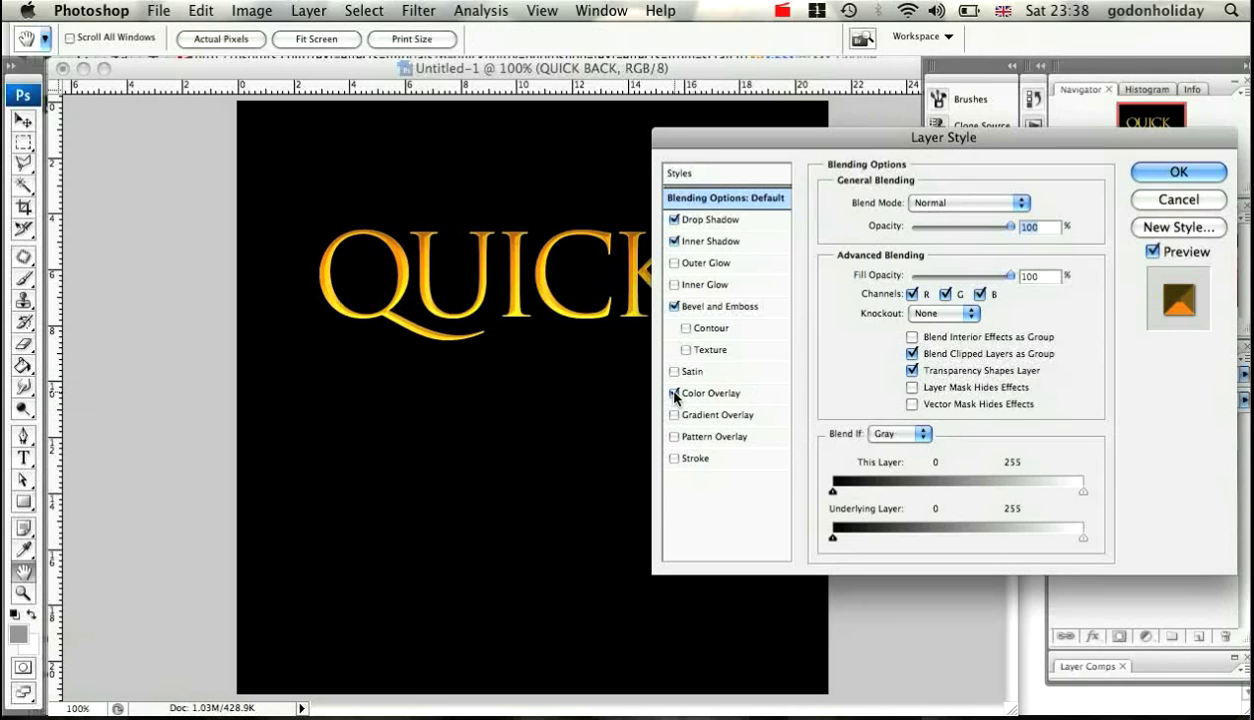
click(673, 306)
click(673, 241)
click(674, 220)
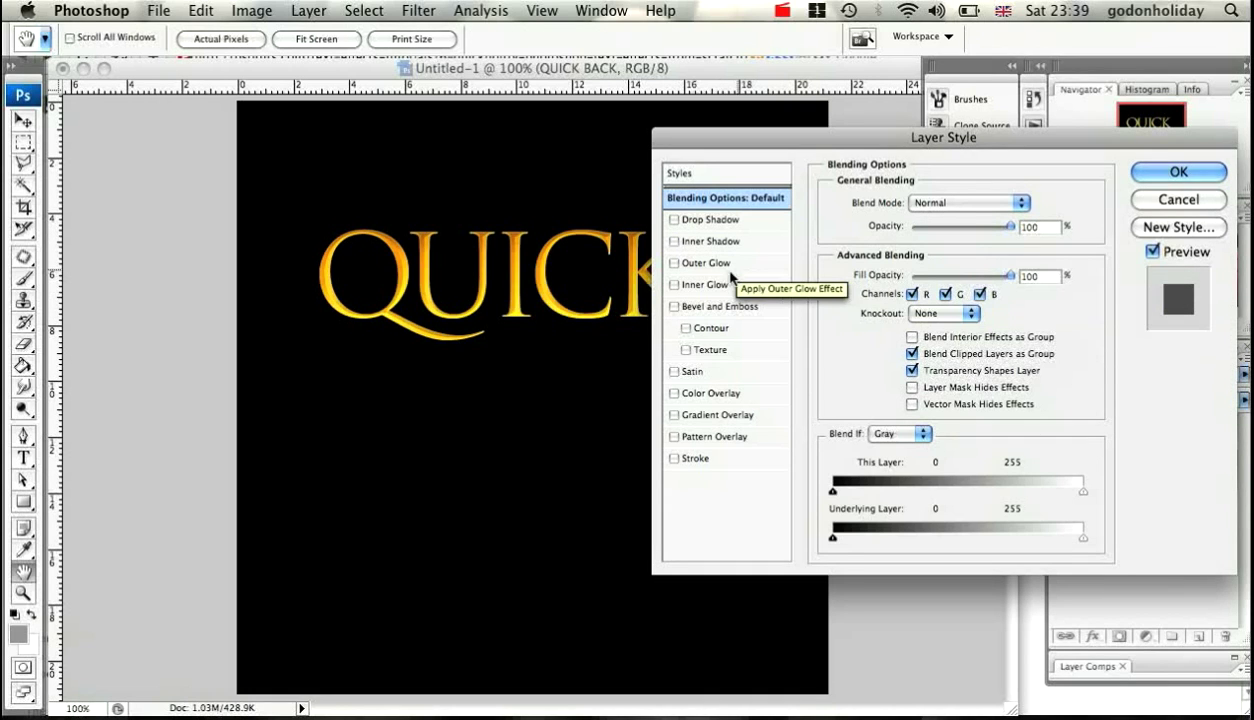
click(697, 222)
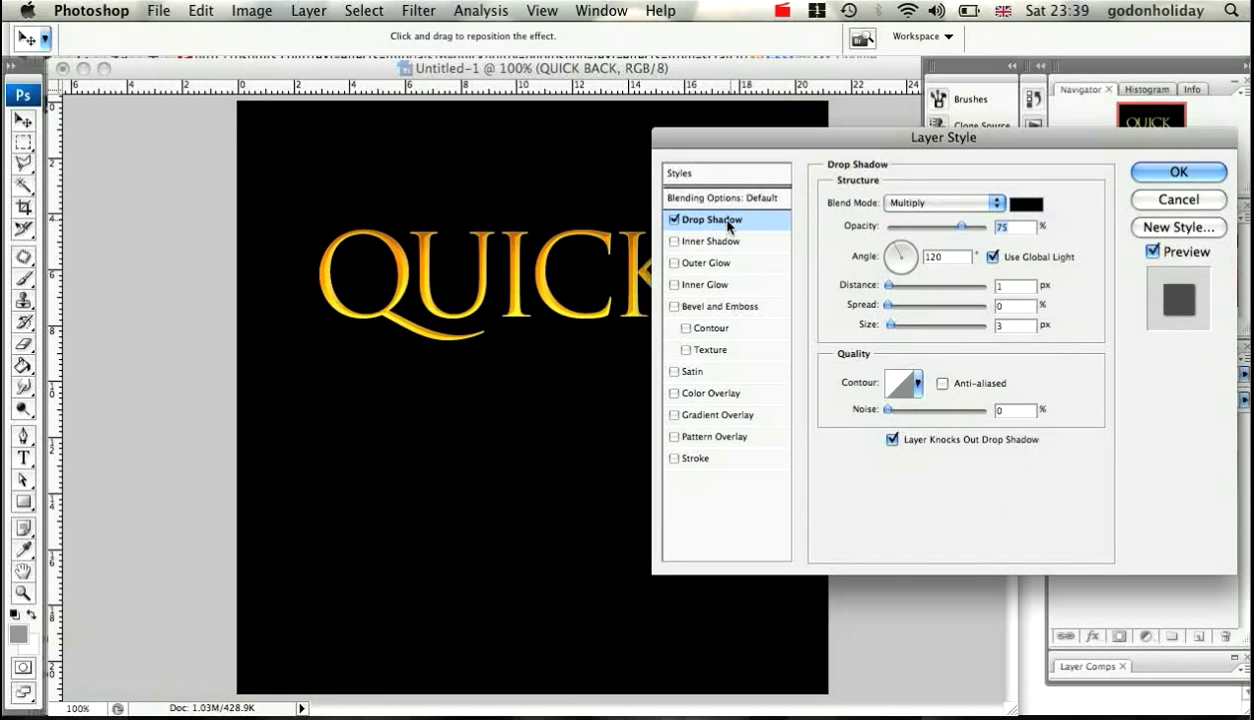
click(676, 219)
click(686, 196)
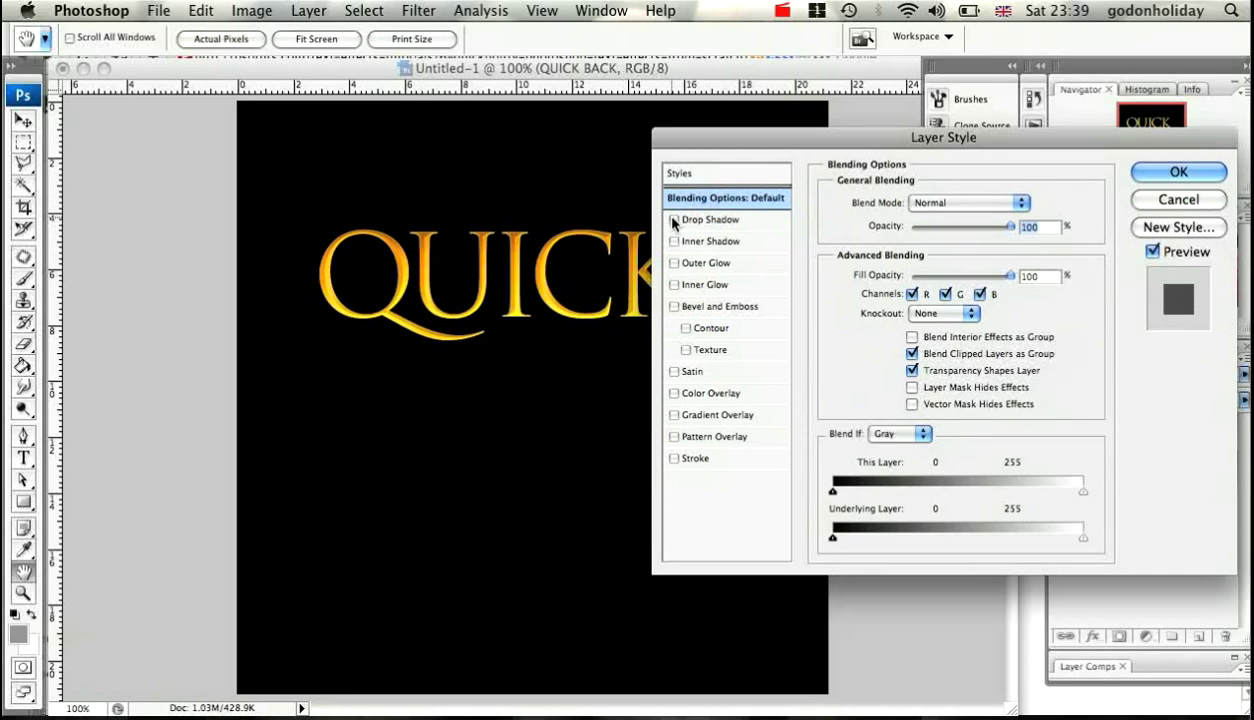
- Enable the Drop Shadow effect on the QUICK BACK layer and set its opacity to 27%
click(674, 220)
click(706, 222)
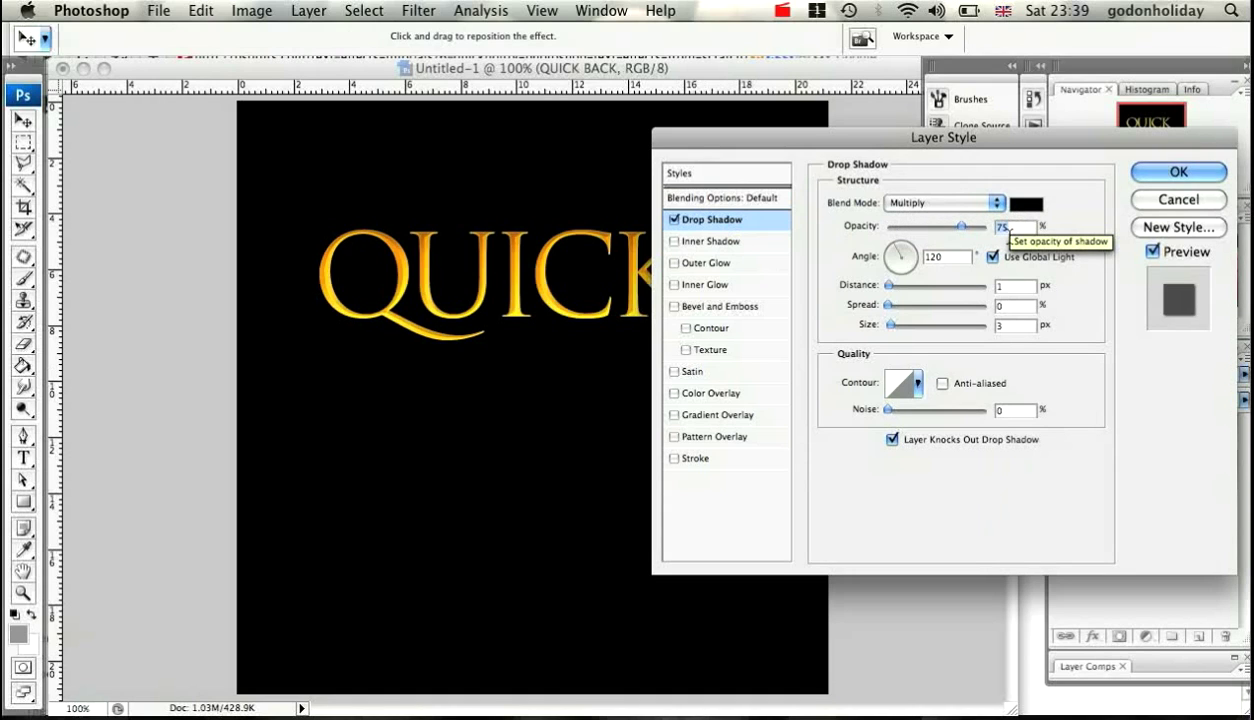
click(1010, 229)
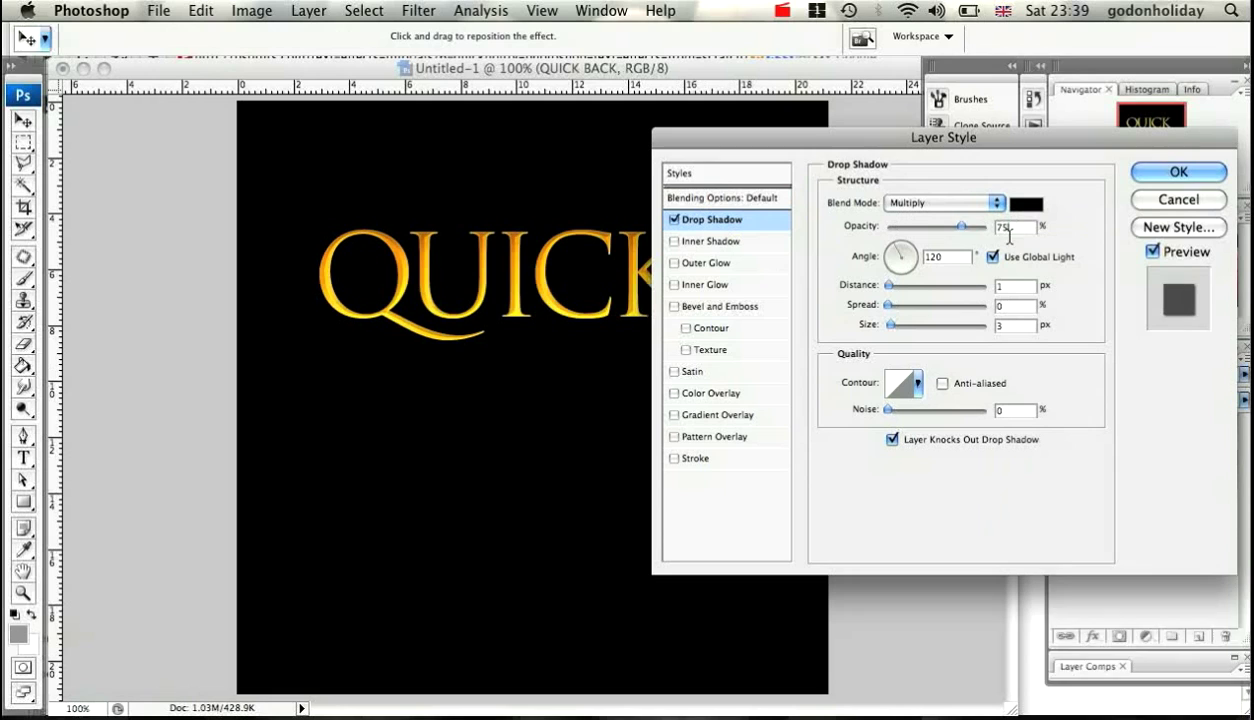
key(BackSpace)
key(BackSpace)
text(27)
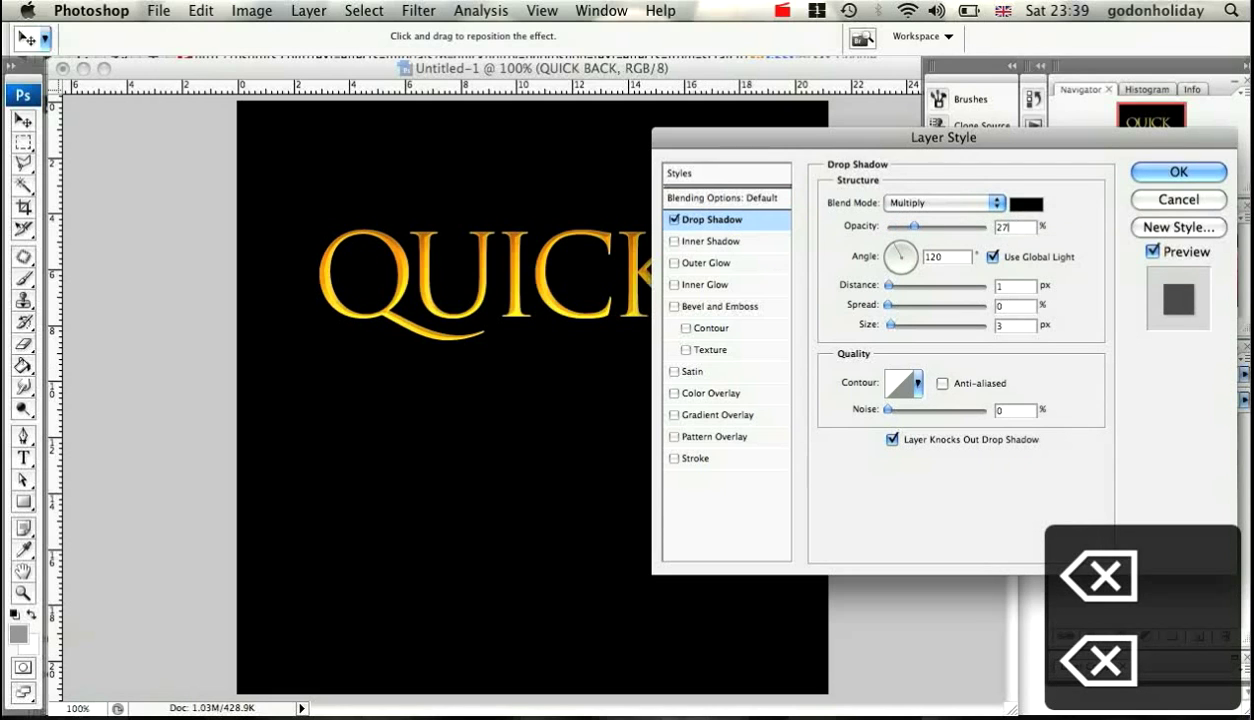
- Set the drop shadow's distance to 7 px and its size to 2 px
click(1022, 288)
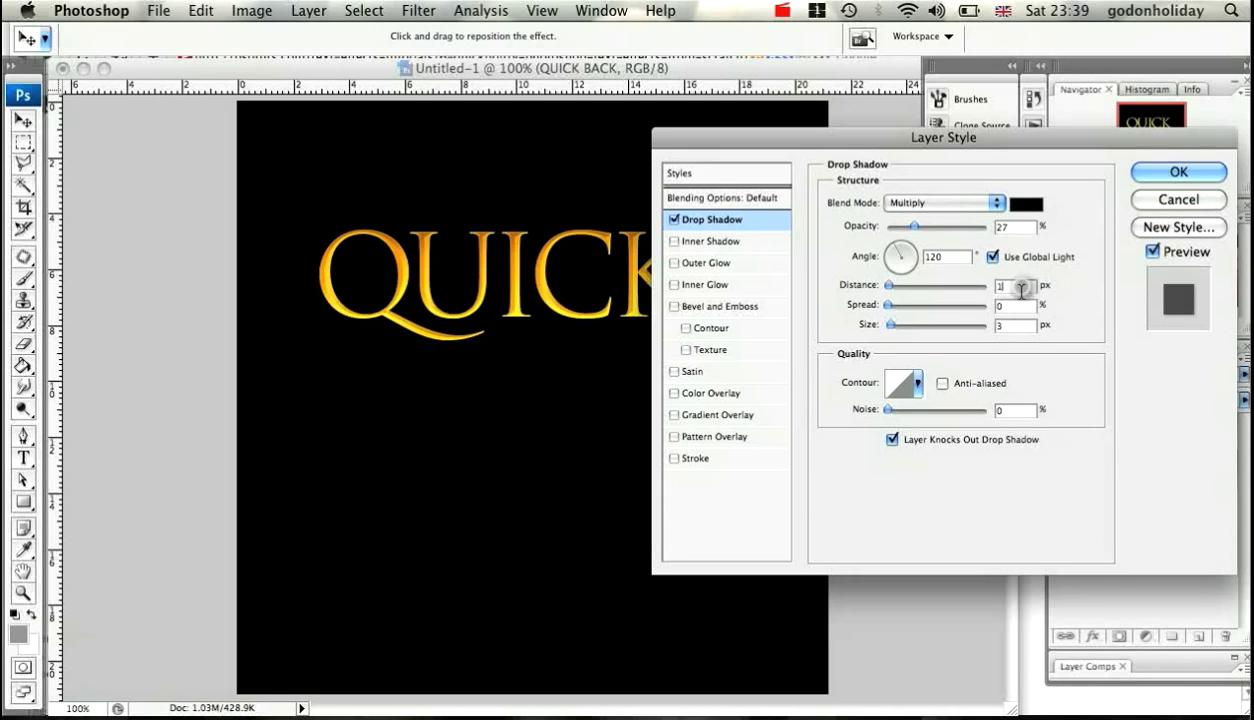
key(BackSpace)
text(7)
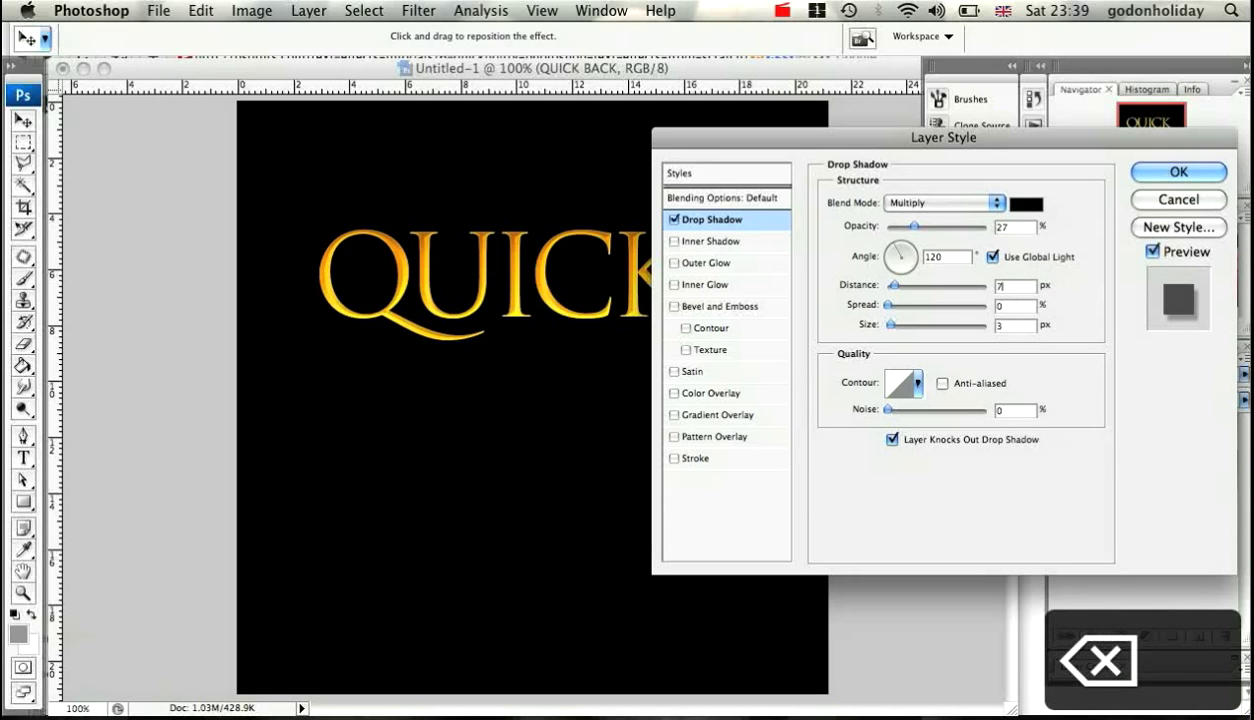
key(Tab)
key(Tab)
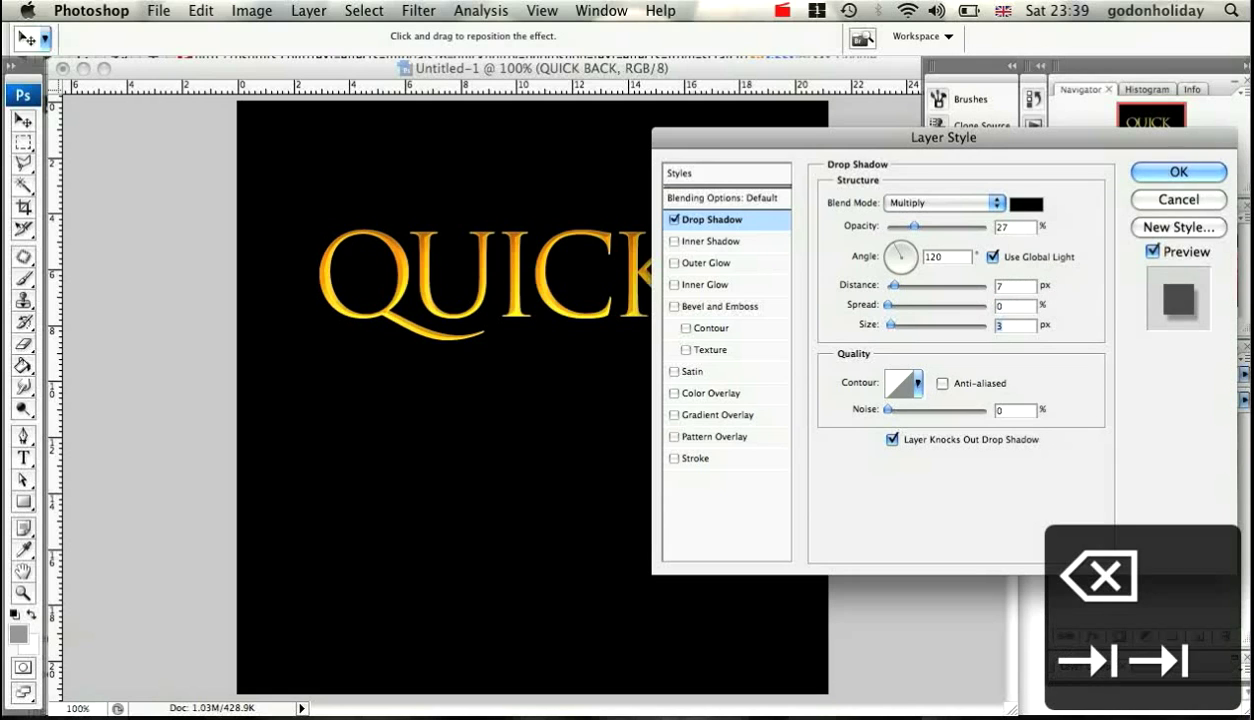
text(2)
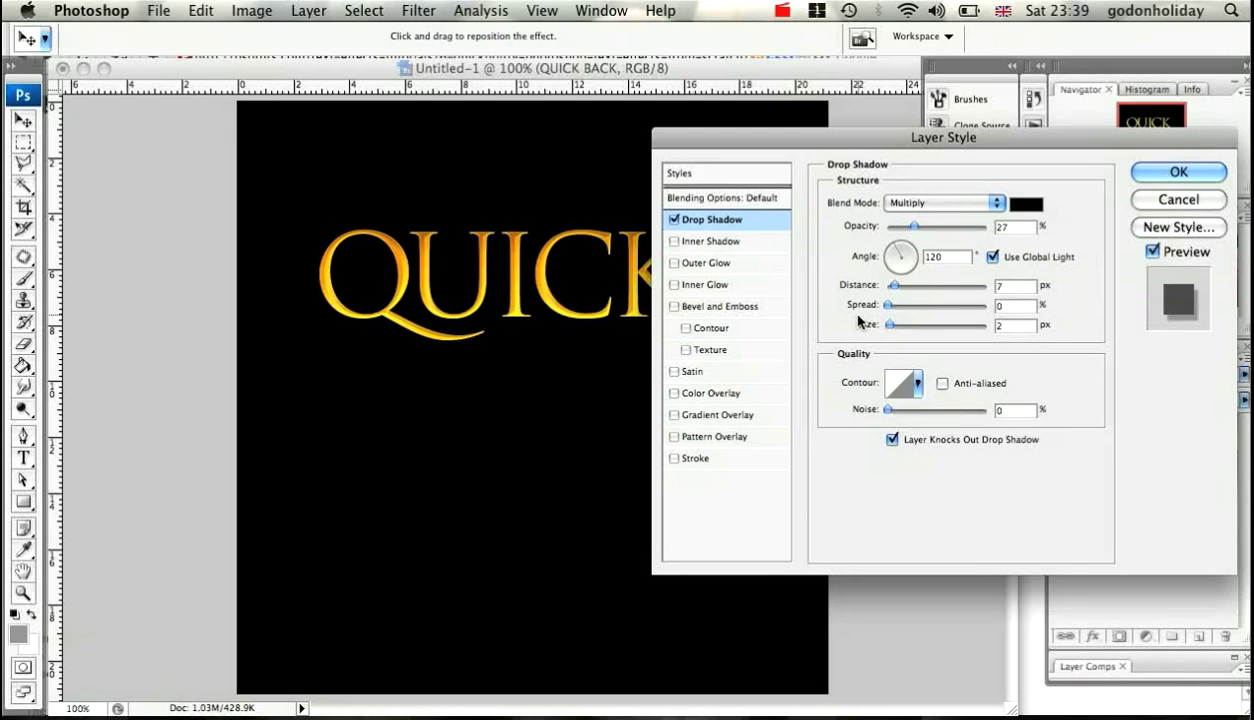
- Enable Bevel and Emboss on QUICK BACK with the Outer Bevel style, Smooth technique and a depth of 100%
click(725, 306)
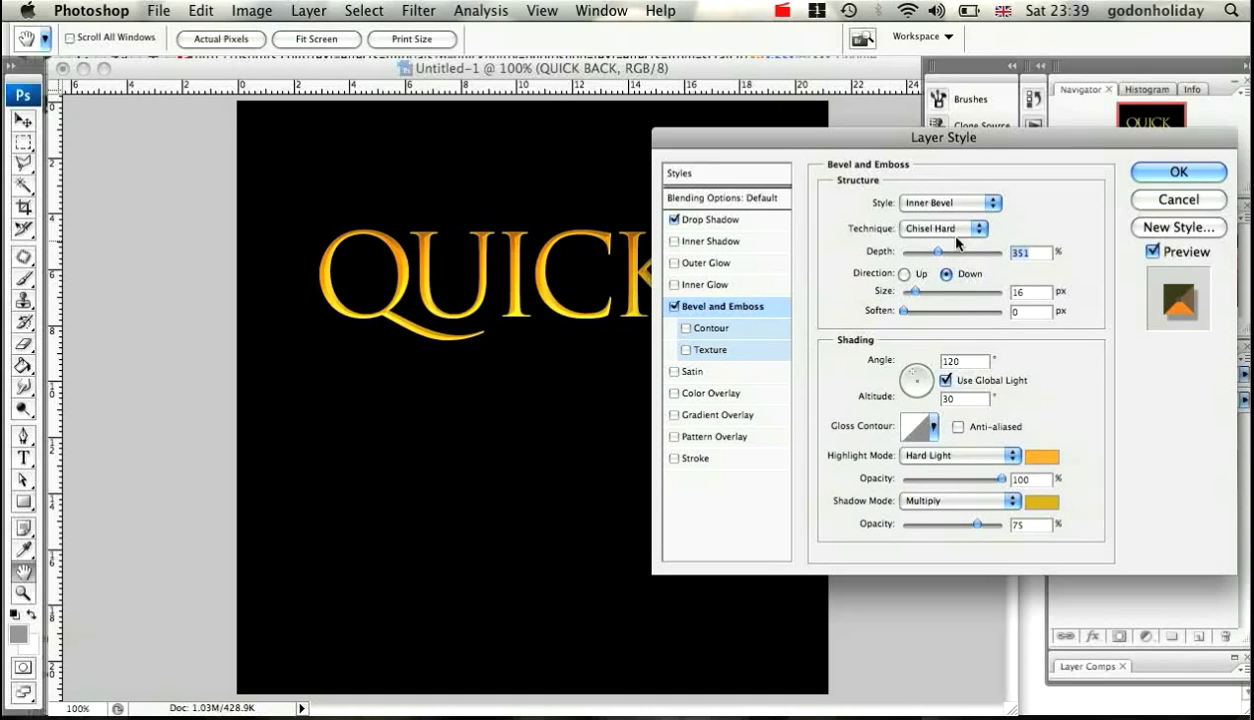
click(948, 204)
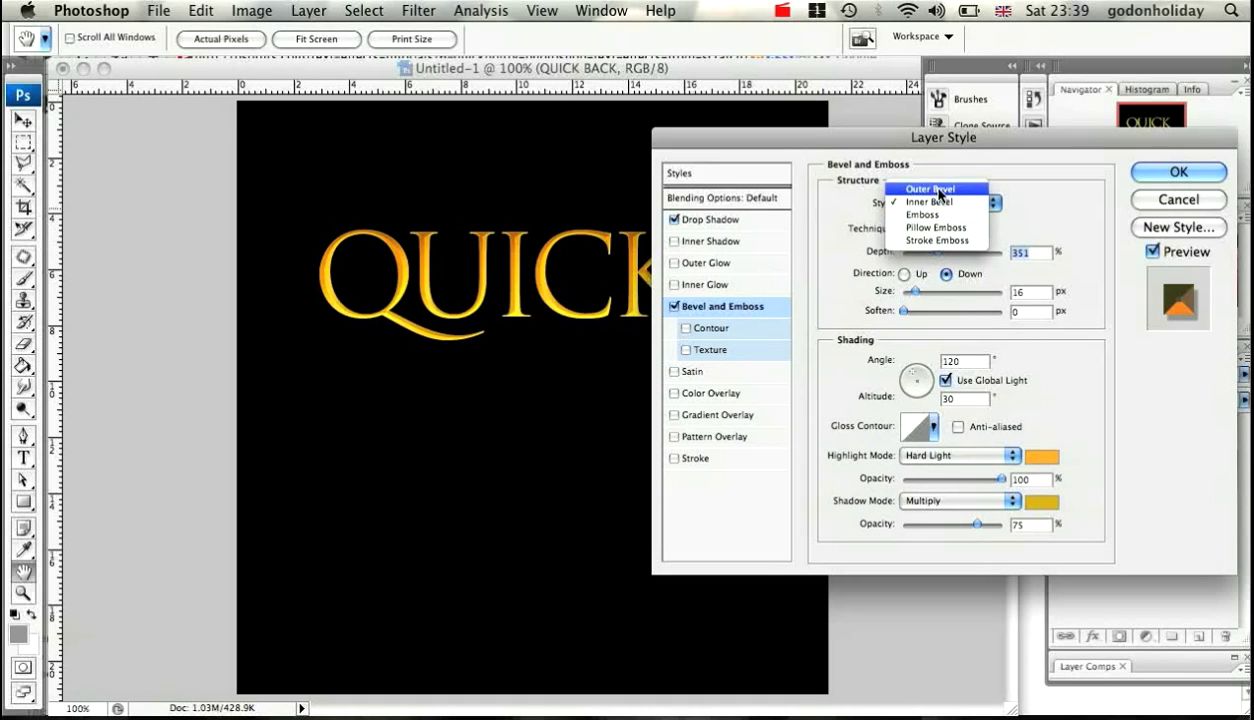
click(940, 189)
click(965, 230)
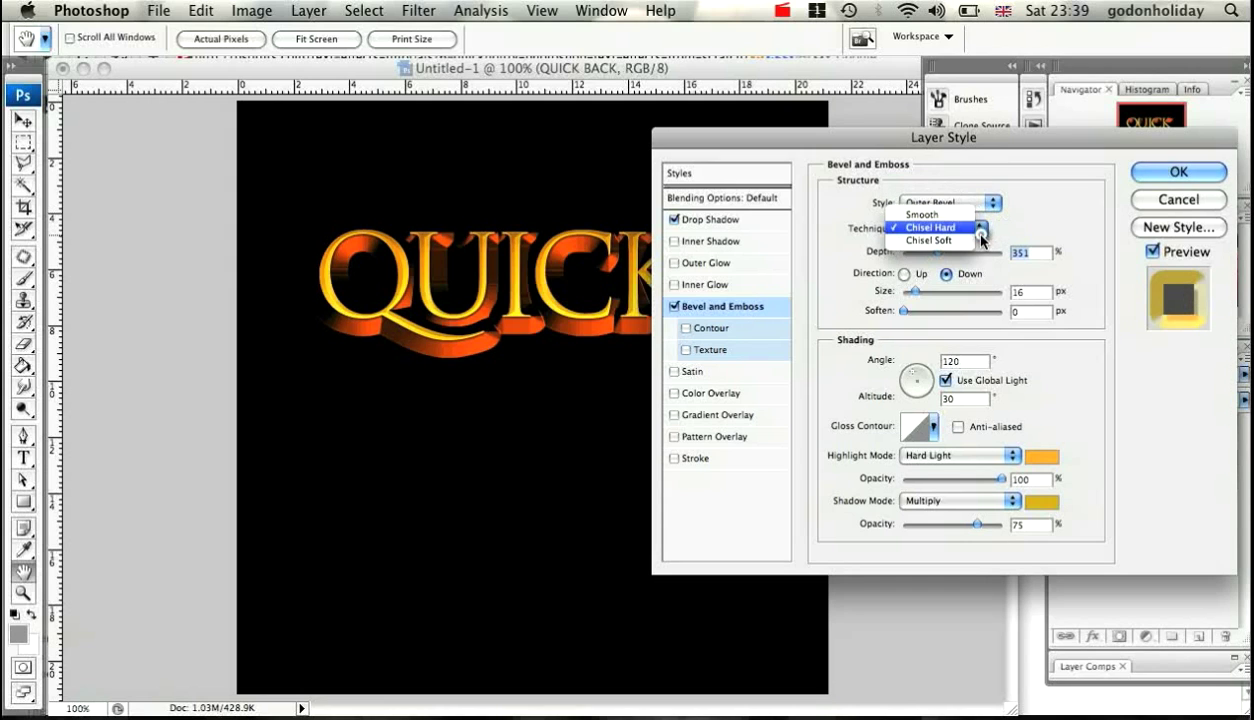
click(924, 214)
text(100)
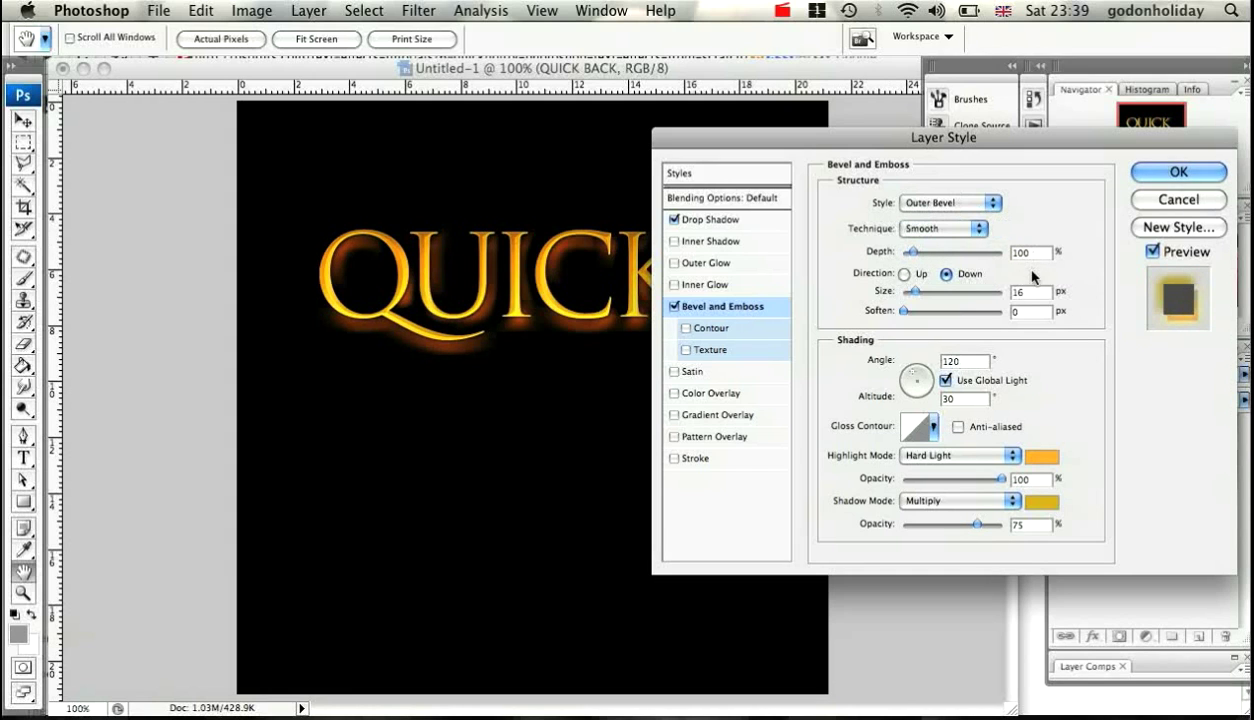
- Set the bevel's direction to Up and its size to 4 px
click(905, 275)
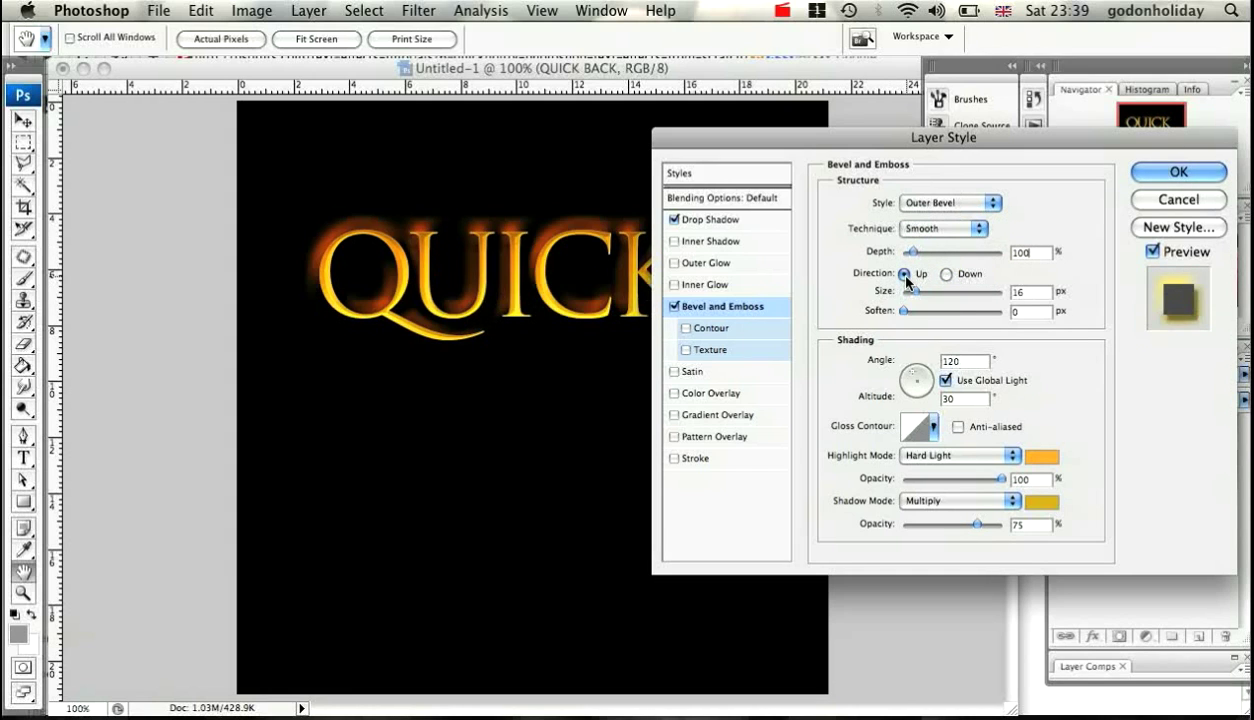
click(1038, 291)
key(BackSpace)
key(BackSpace)
key(BackSpace)
text(4)
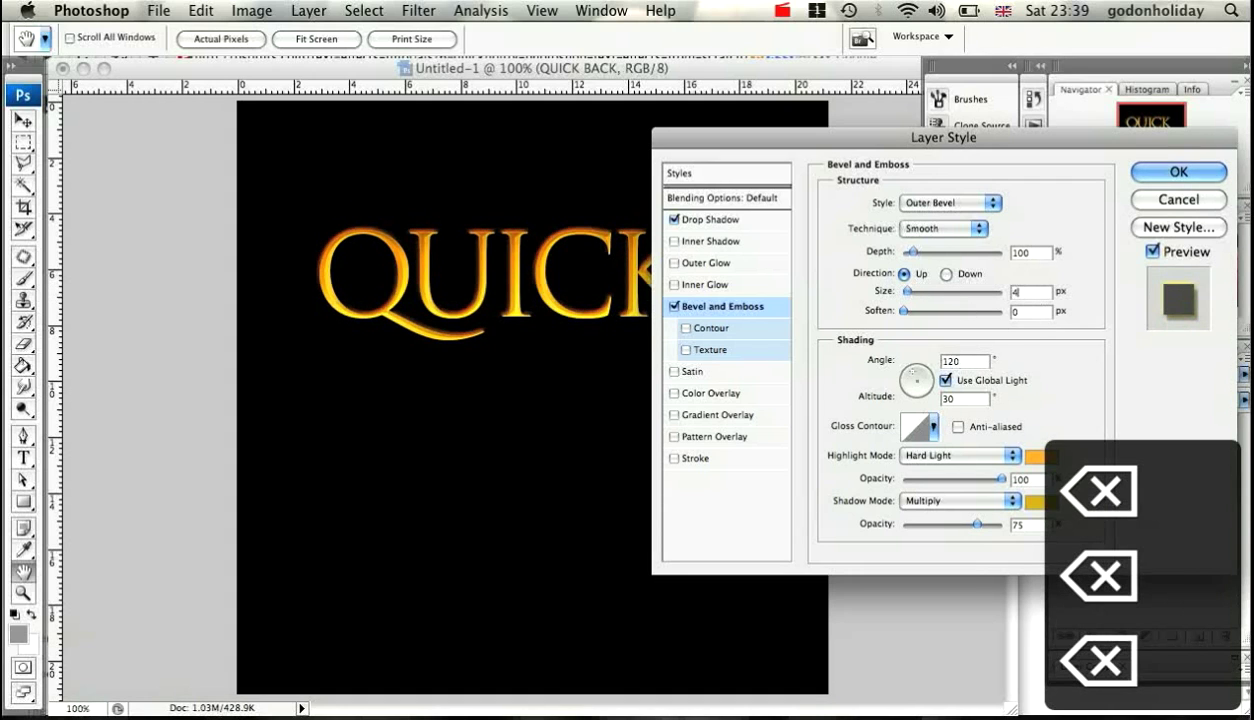
key(Tab)
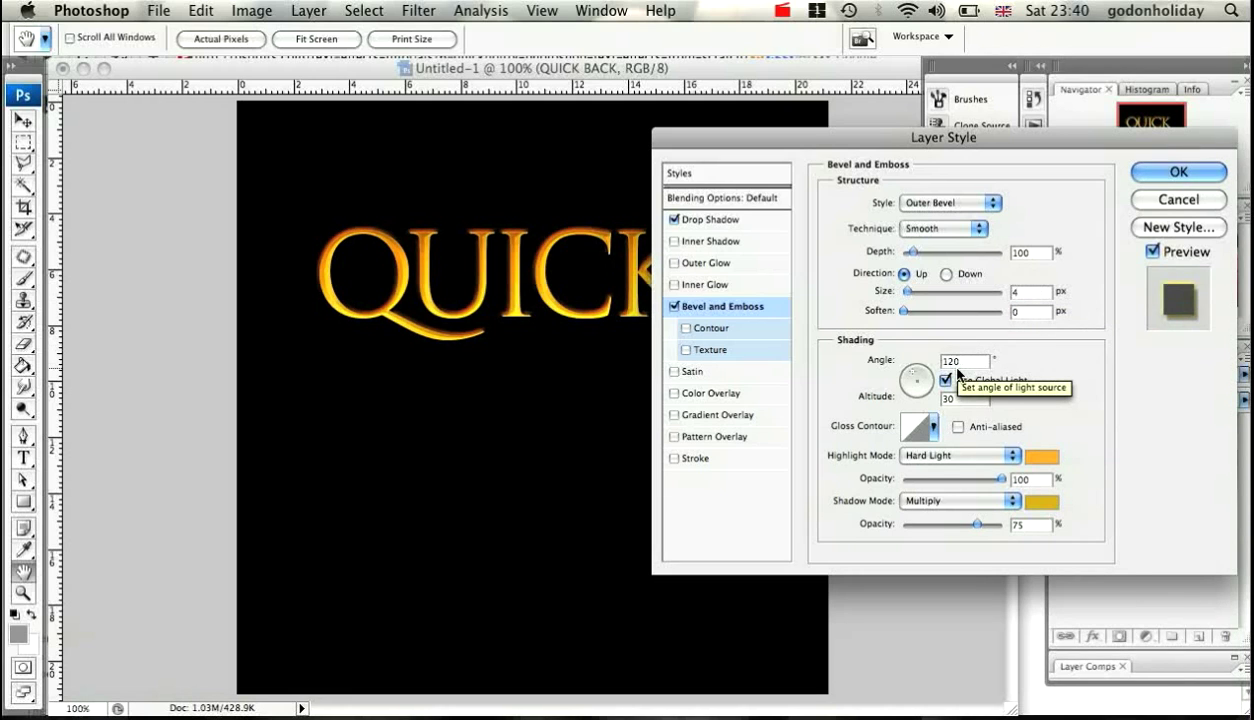
- Give the bevel the inverted-cone gloss contour and a yellow highlight in Normal mode at 15% opacity
click(933, 428)
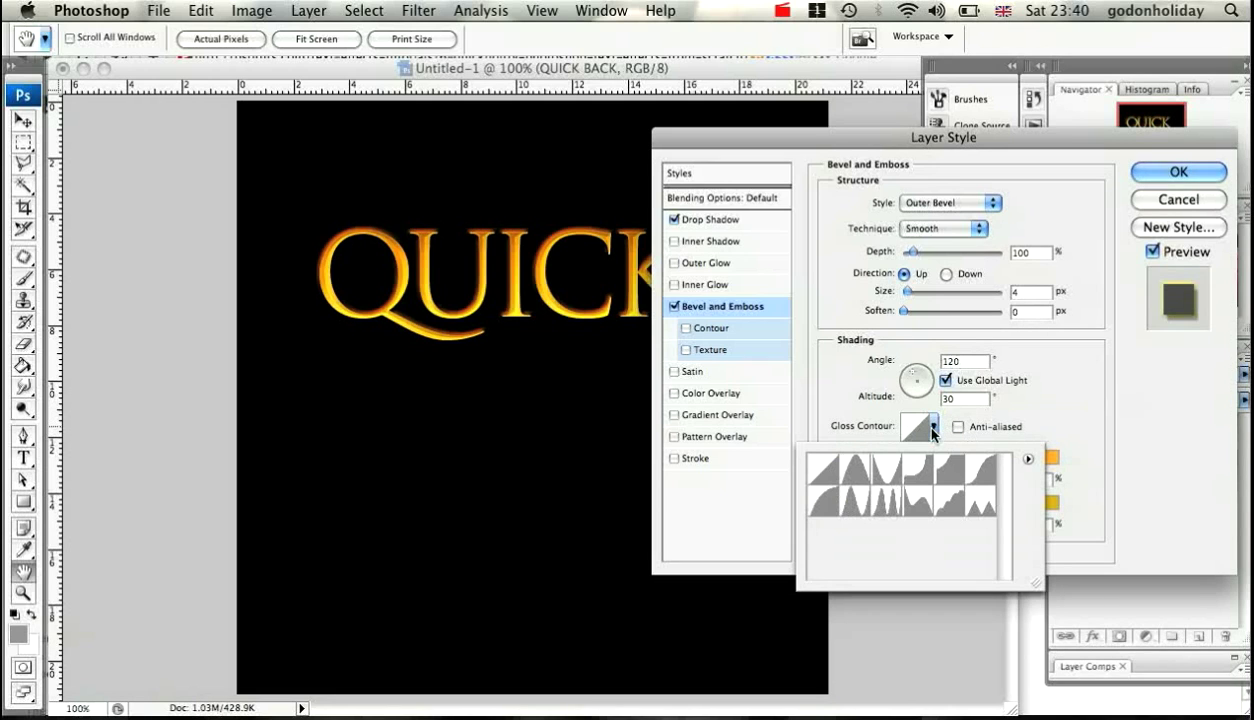
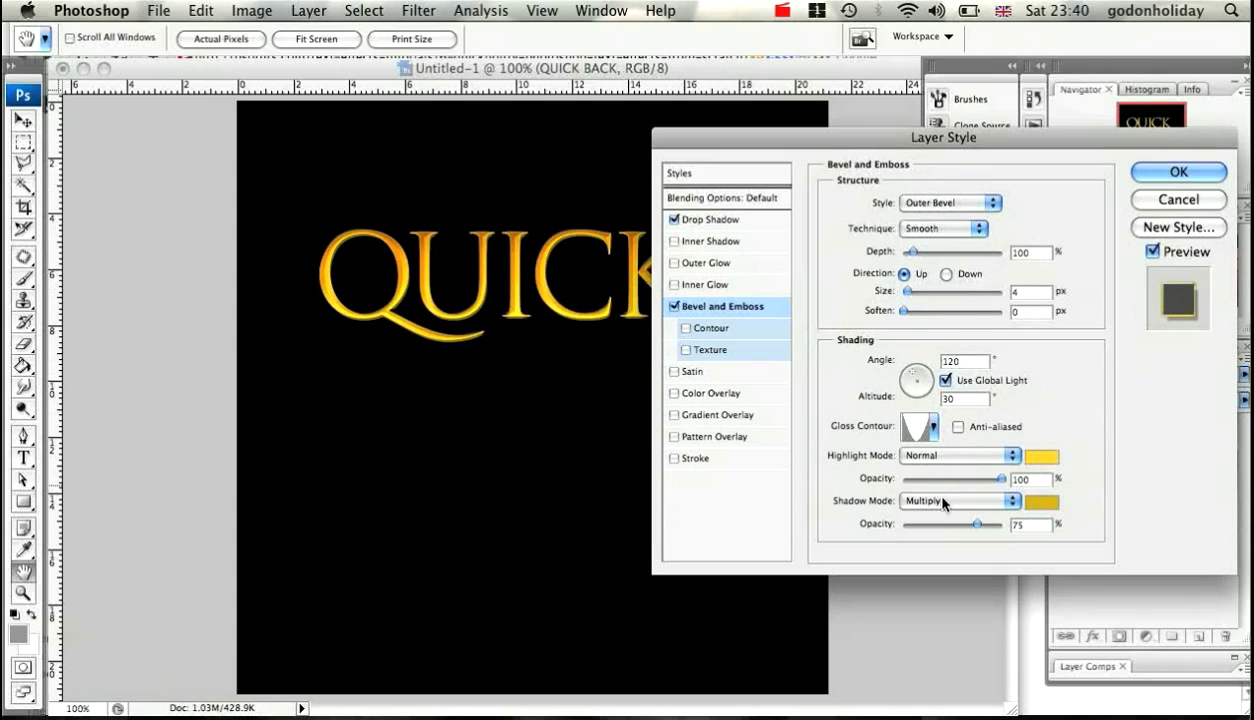
click(1045, 480)
key(BackSpace)
key(BackSpace)
key(BackSpace)
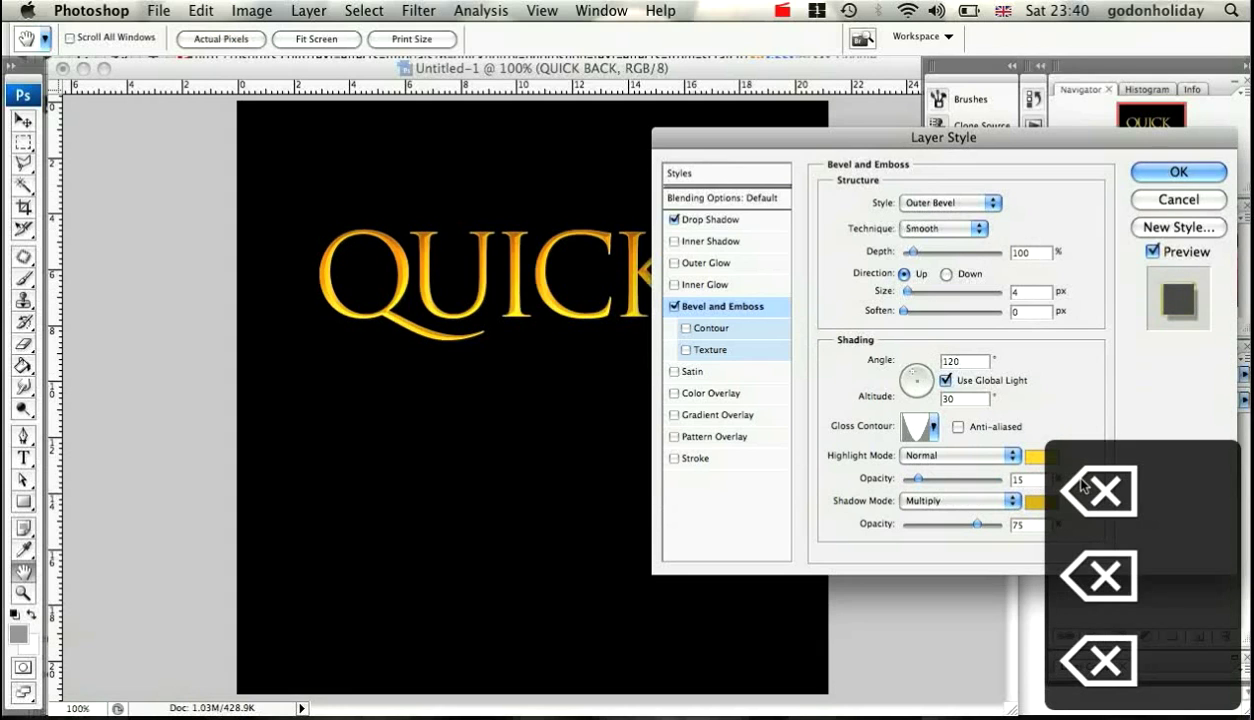
- Change the bevel's shadow color to dark brown #4D2F01
click(1037, 507)
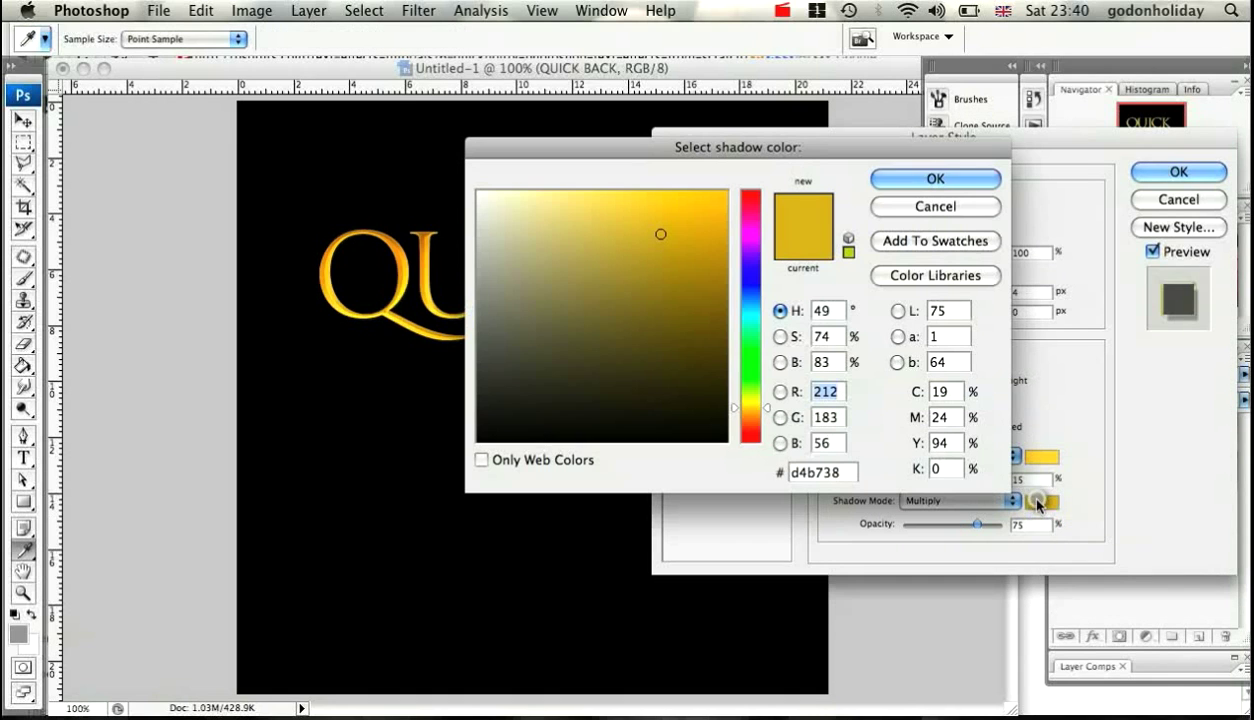
click(842, 472)
key(BackSpace)
key(BackSpace)
key(BackSpace)
key(BackSpace)
key(BackSpace)
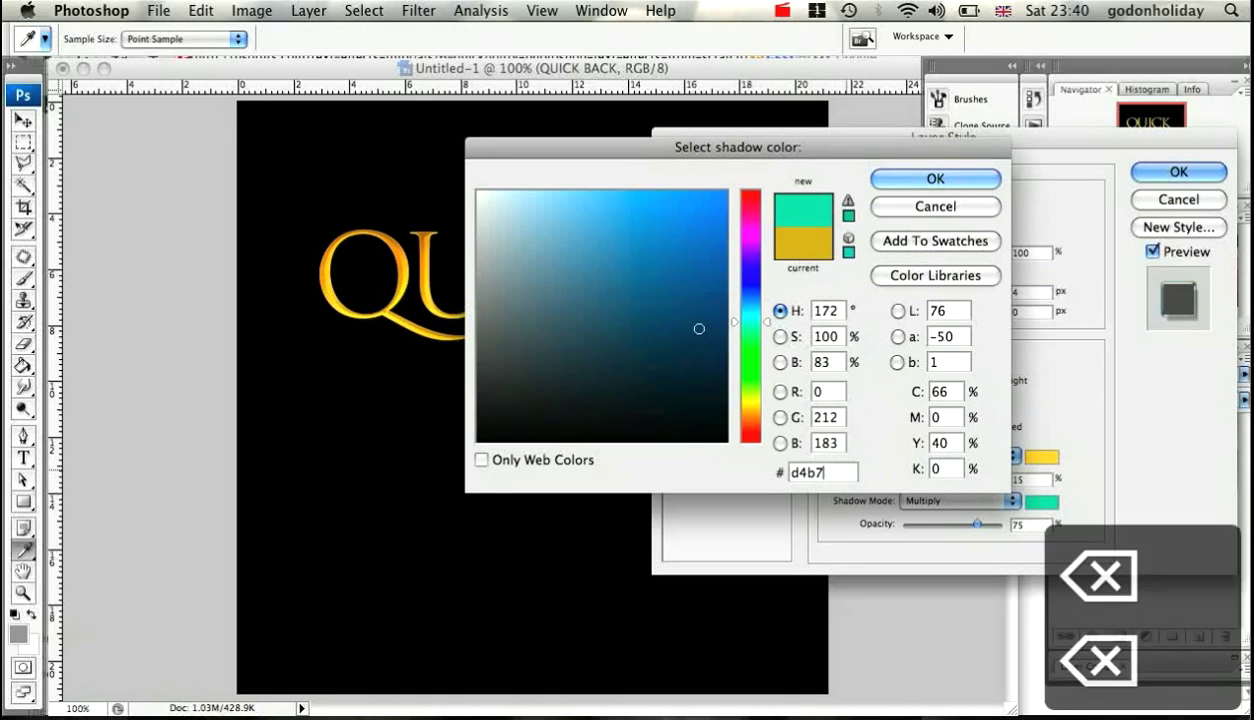
key(BackSpace)
text(4D)
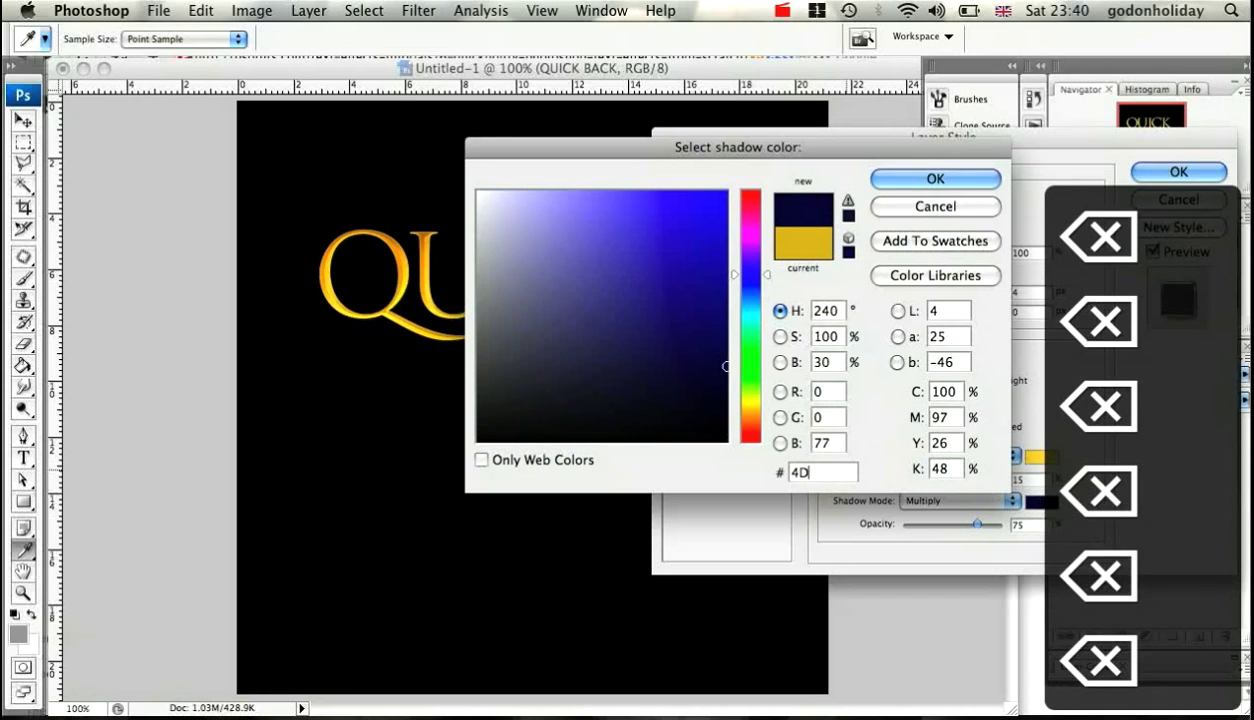
text(2F)
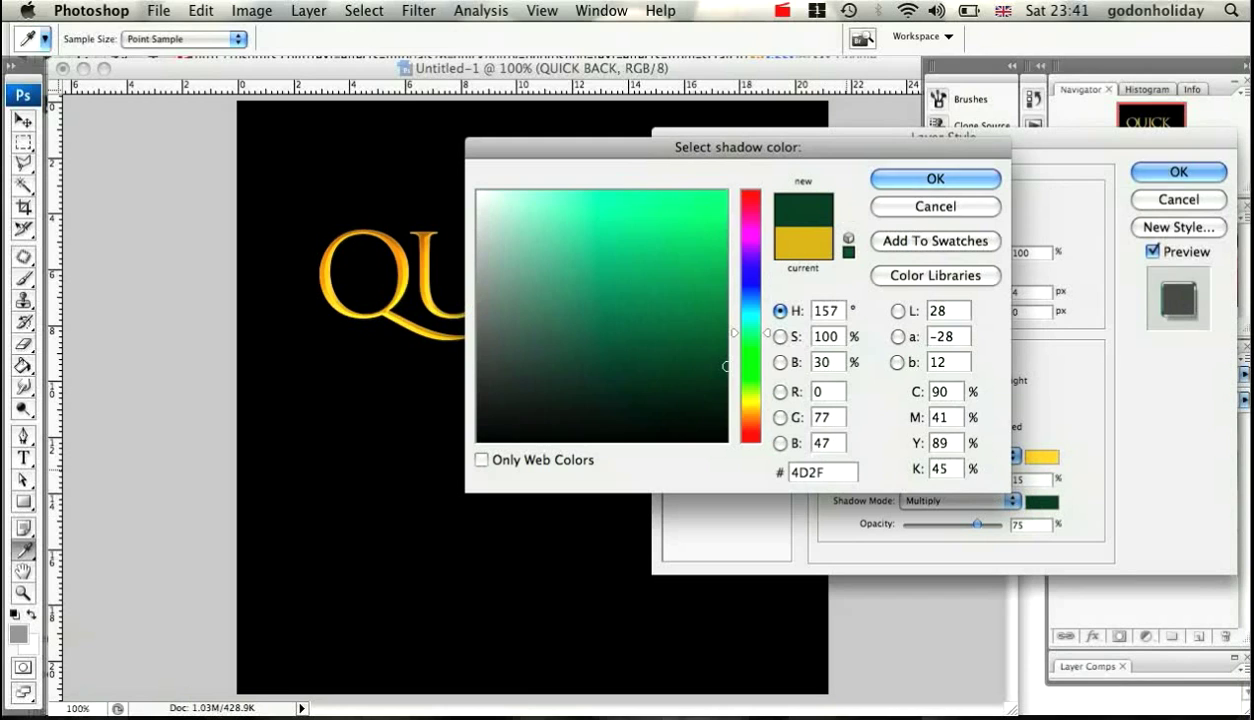
text(01)
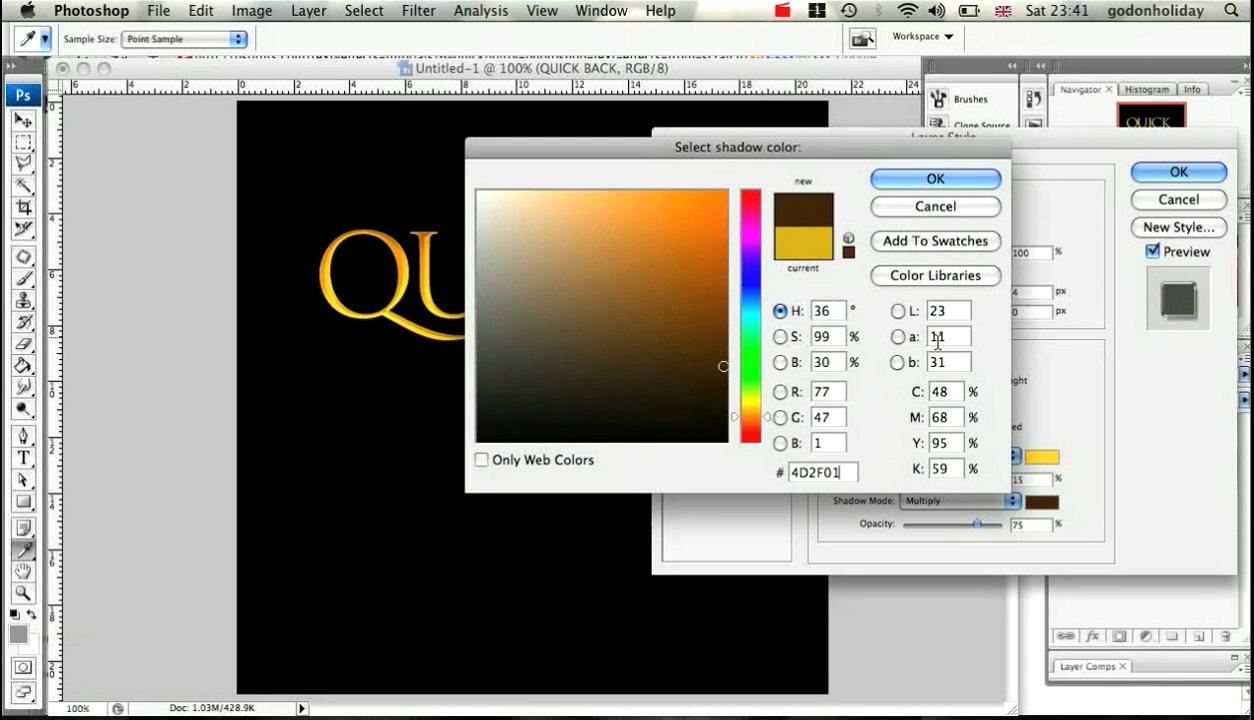
click(938, 177)
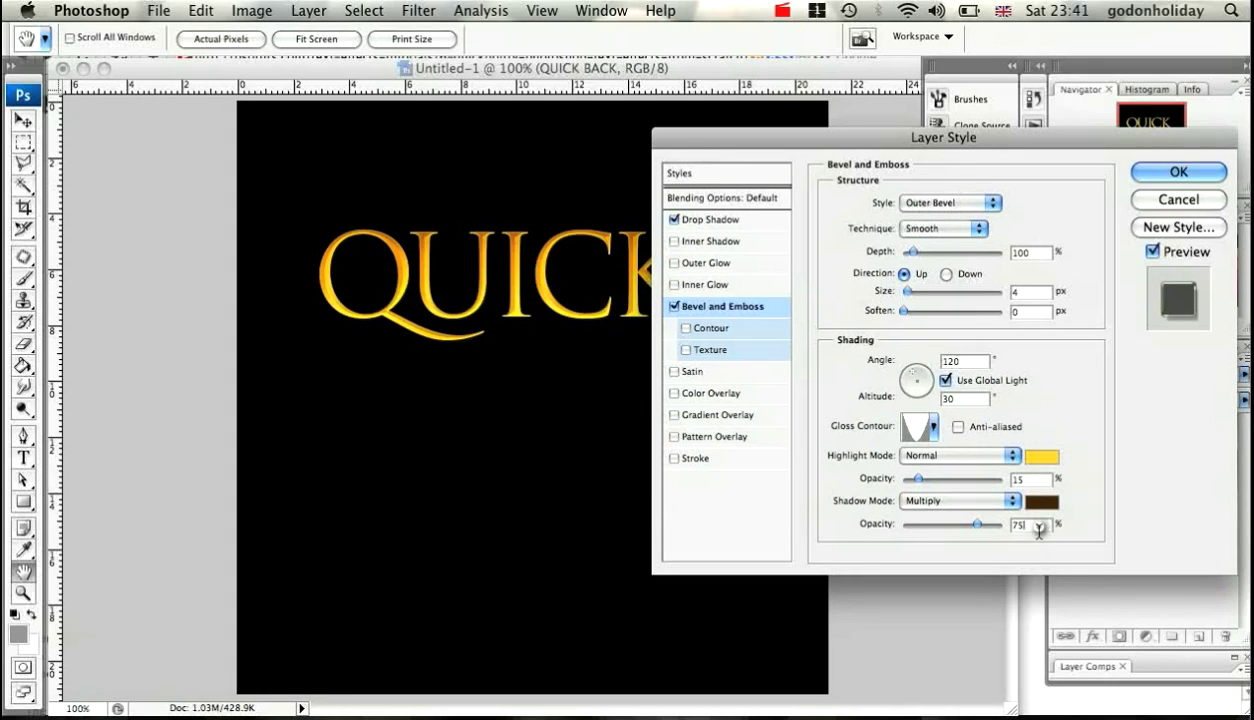
- Set the opacity of the bevel's shadow to 100%
key(BackSpace)
key(BackSpace)
text(100)
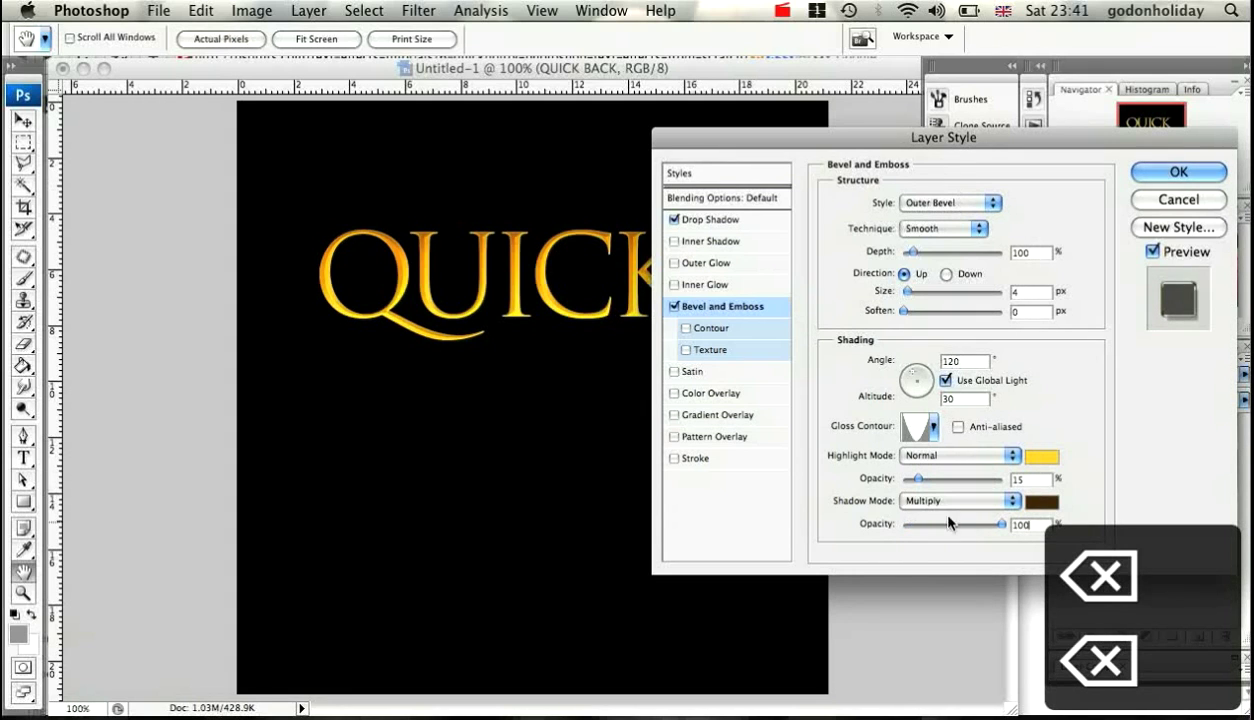
- Enable the Stroke effect on QUICK BACK with a size of 4 px, Center position and 100% opacity
click(695, 459)
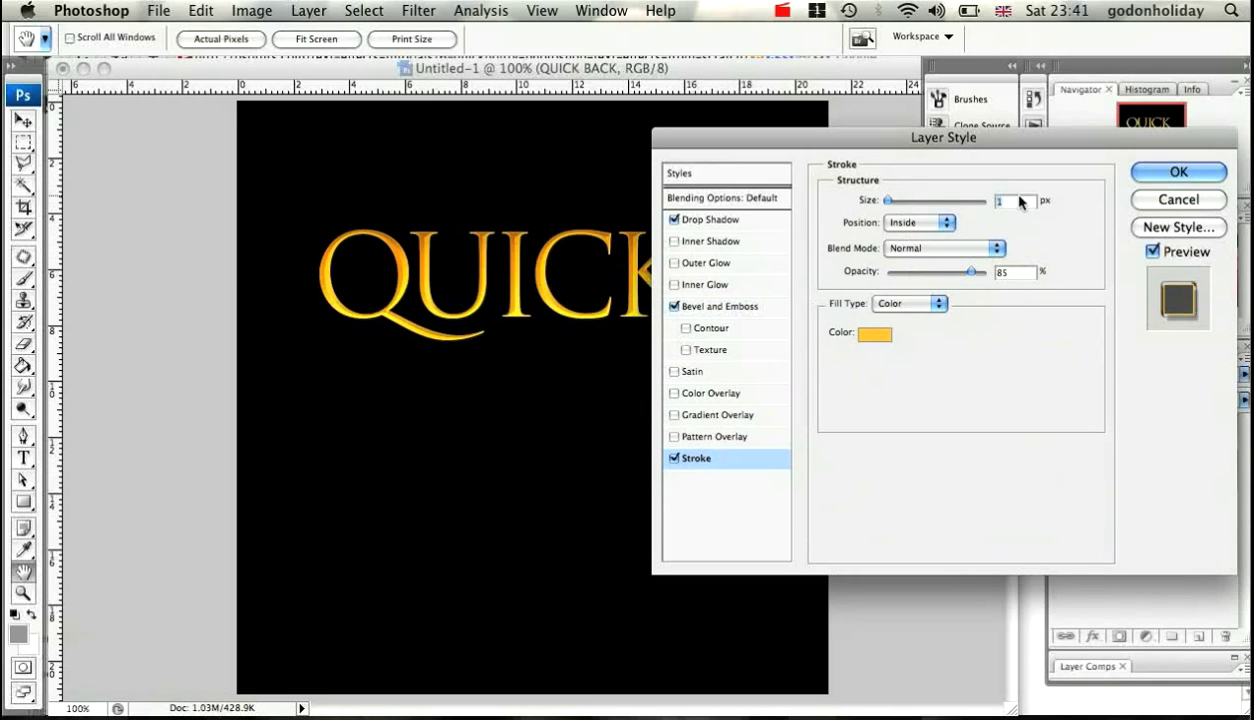
text(4)
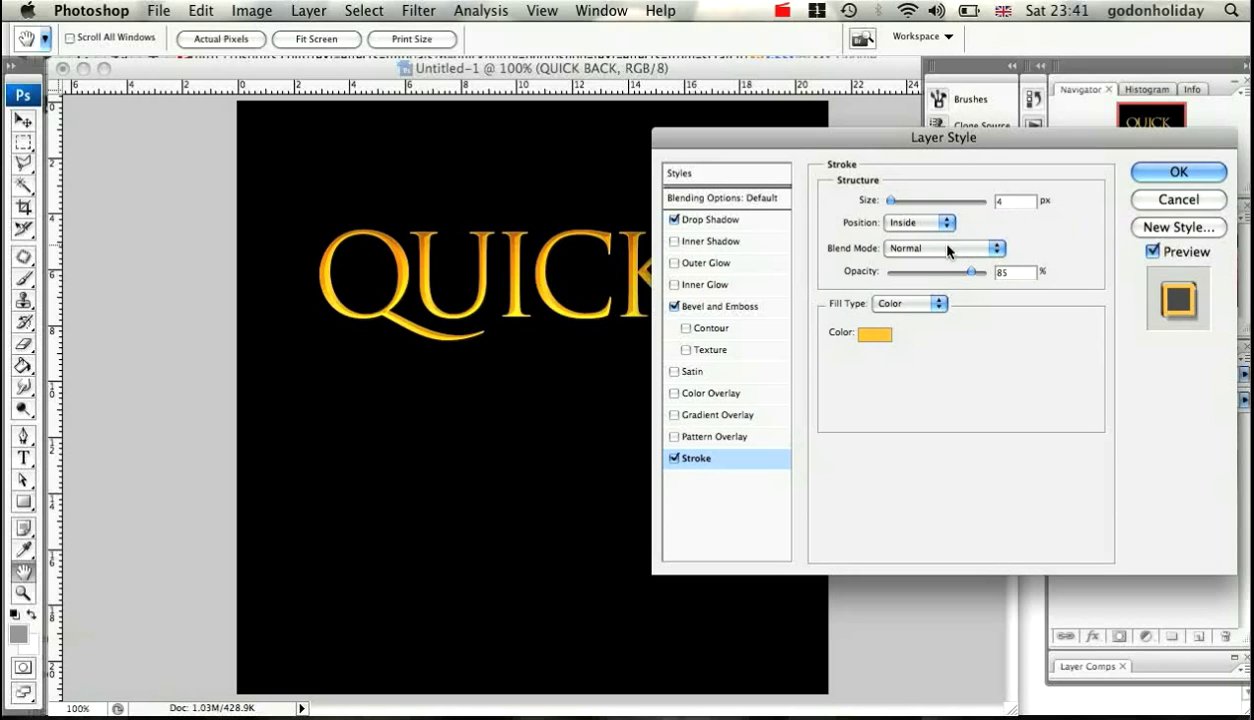
click(947, 228)
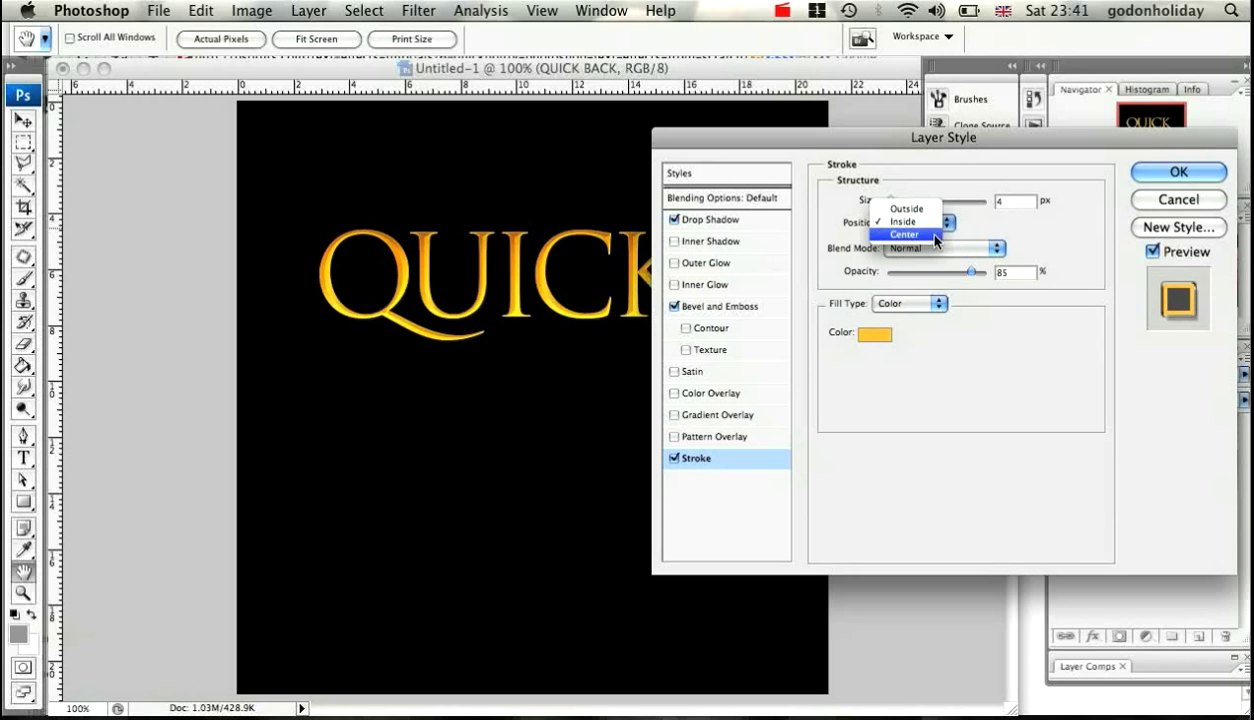
click(931, 238)
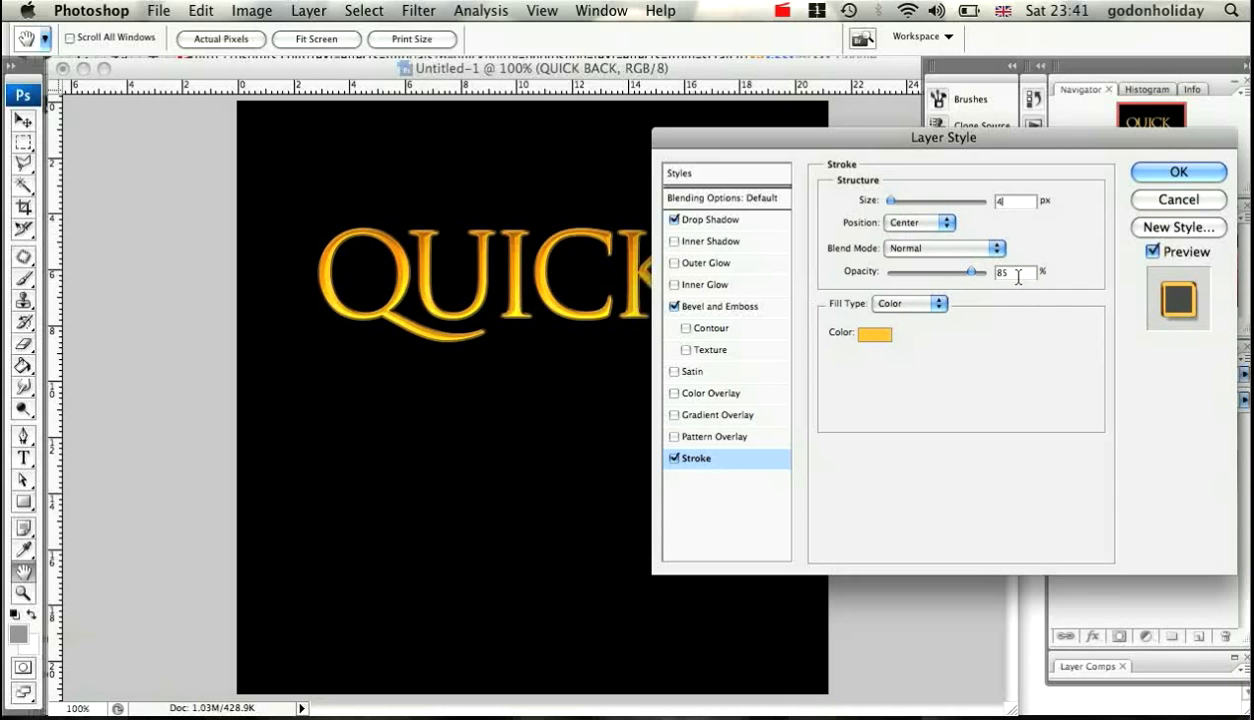
click(1018, 277)
key(BackSpace)
key(BackSpace)
text(100)
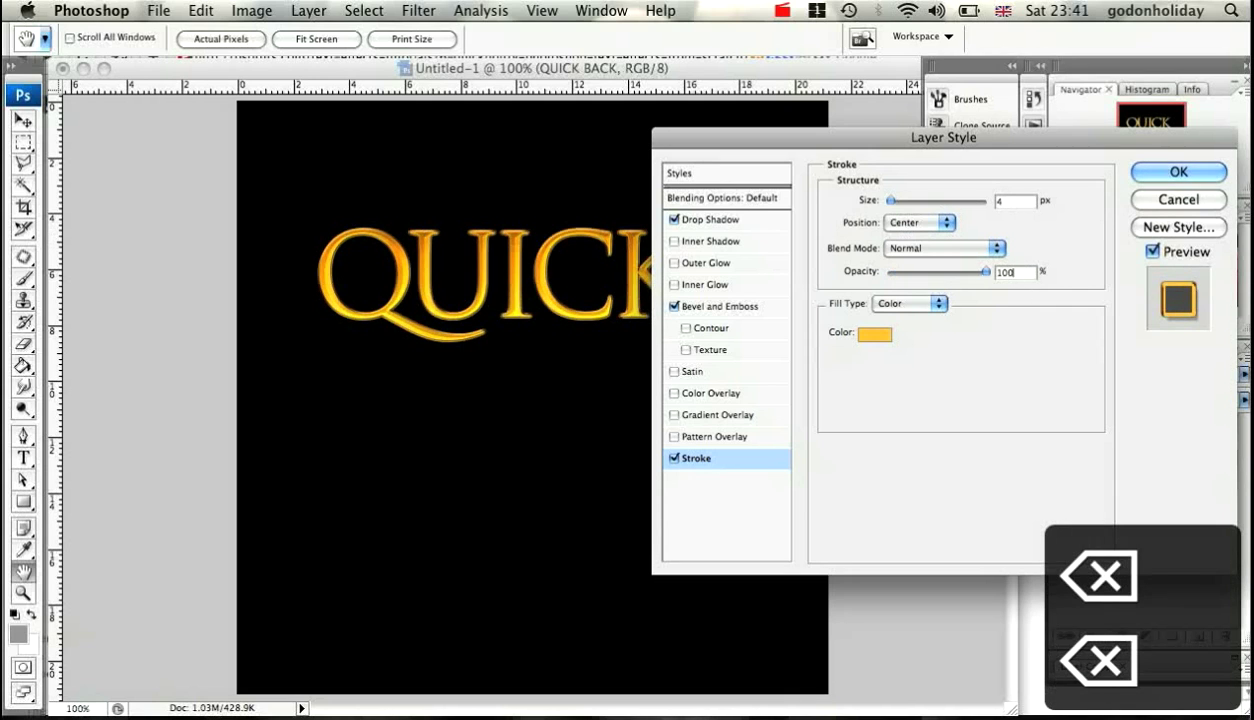
- Set the QUICK BACK stroke color to dark brown #381800 and apply the layer style
click(870, 335)
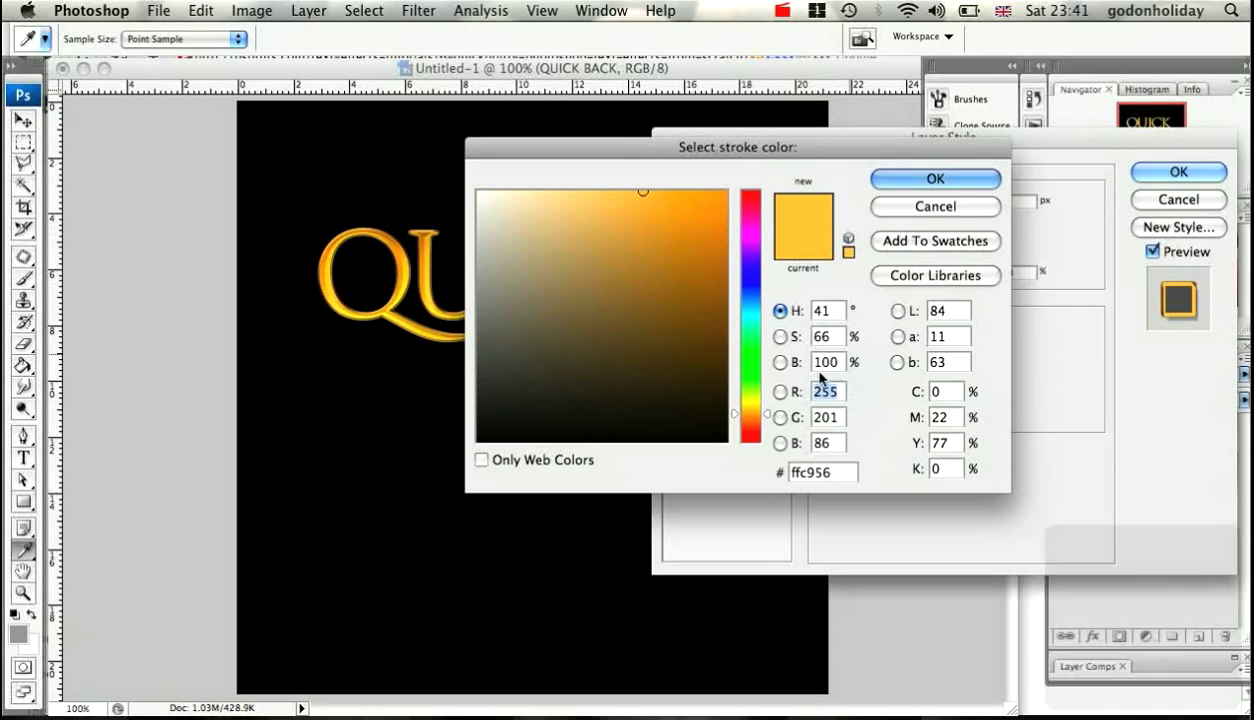
click(822, 471)
key(BackSpace)
key(BackSpace)
key(BackSpace)
key(BackSpace)
key(BackSpace)
key(BackSpace)
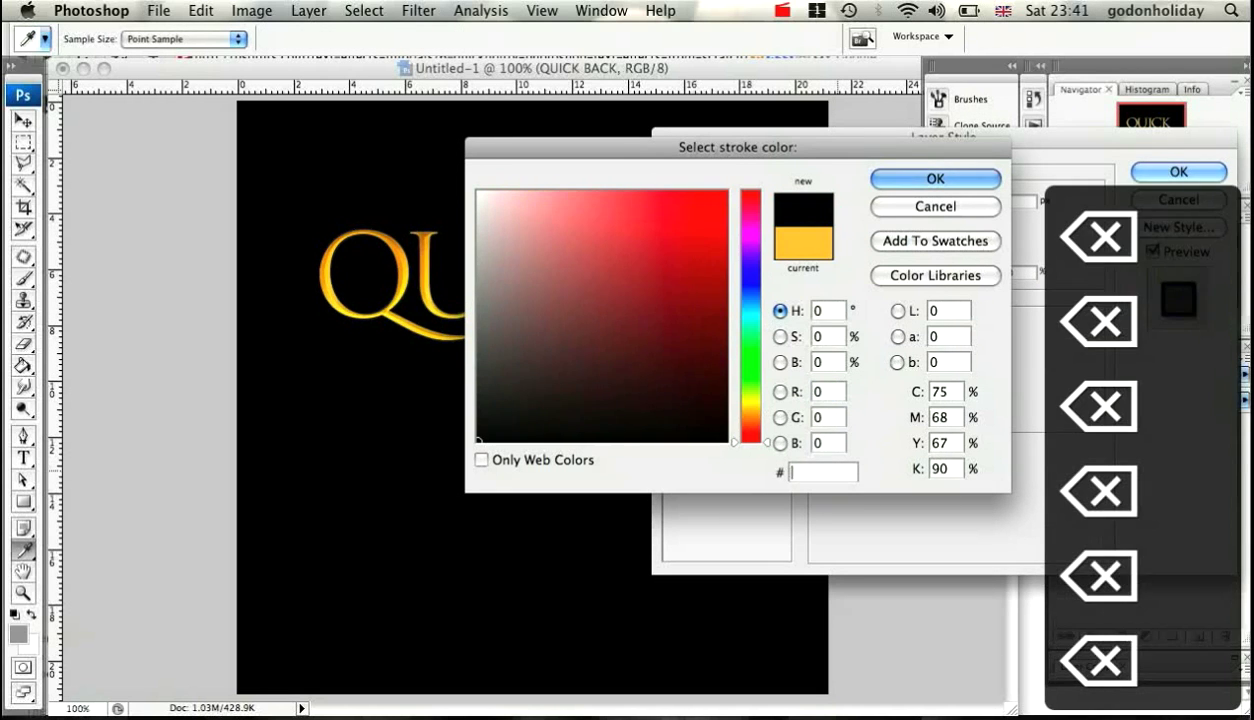
text(3)
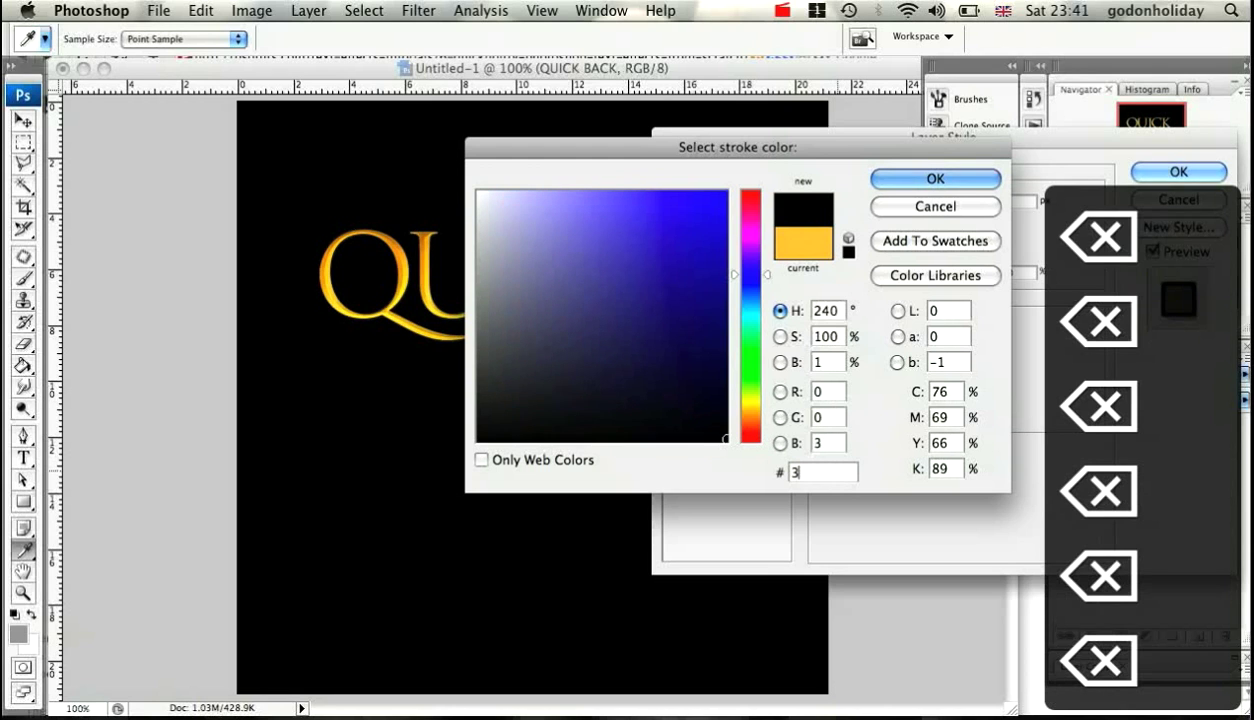
text(81800)
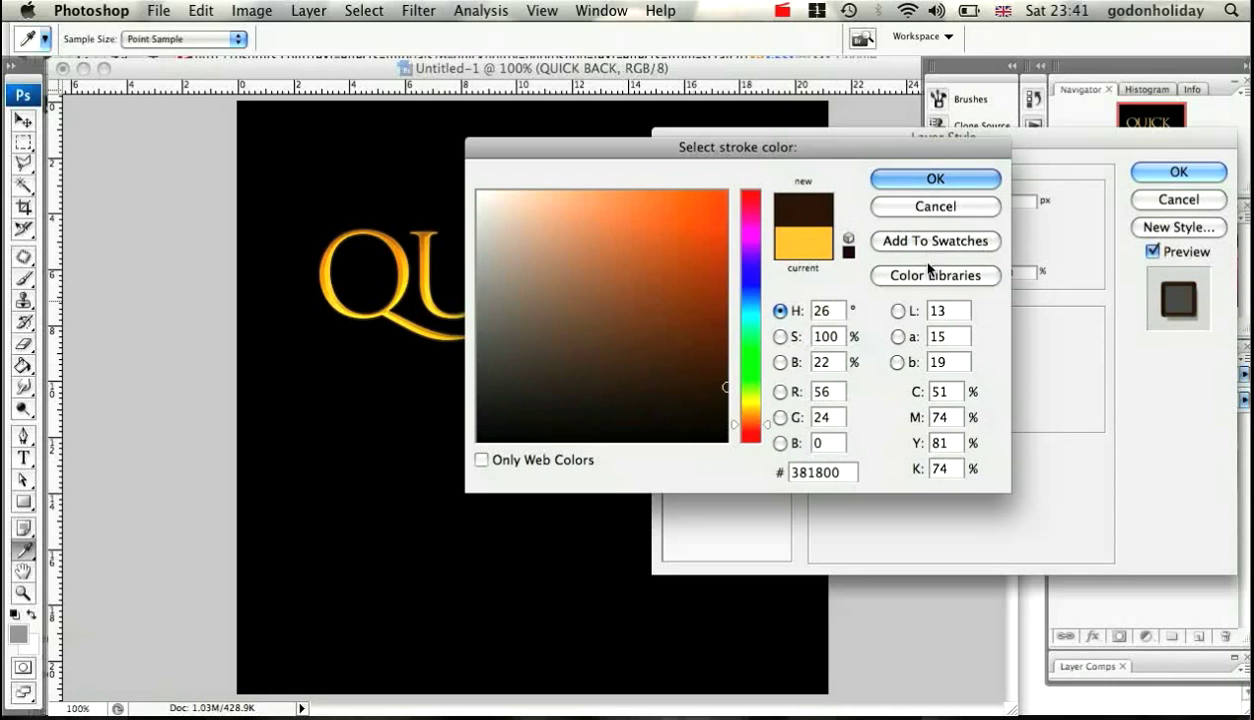
click(922, 181)
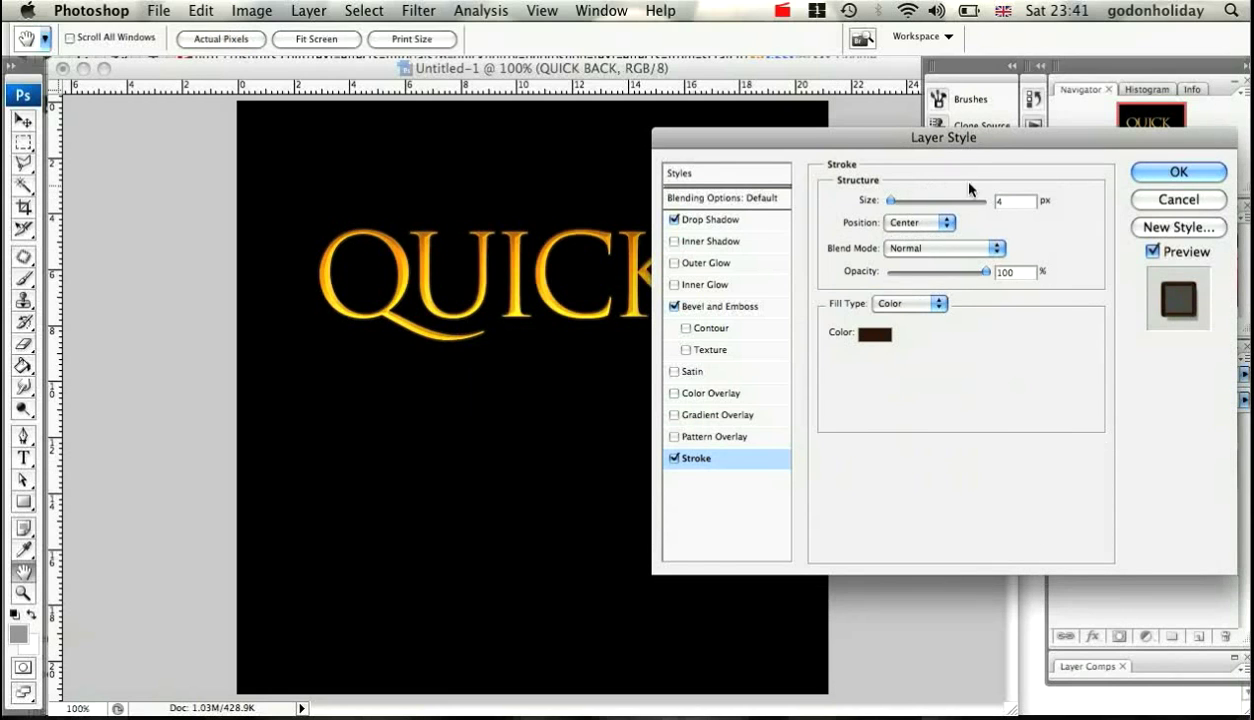
click(1168, 181)
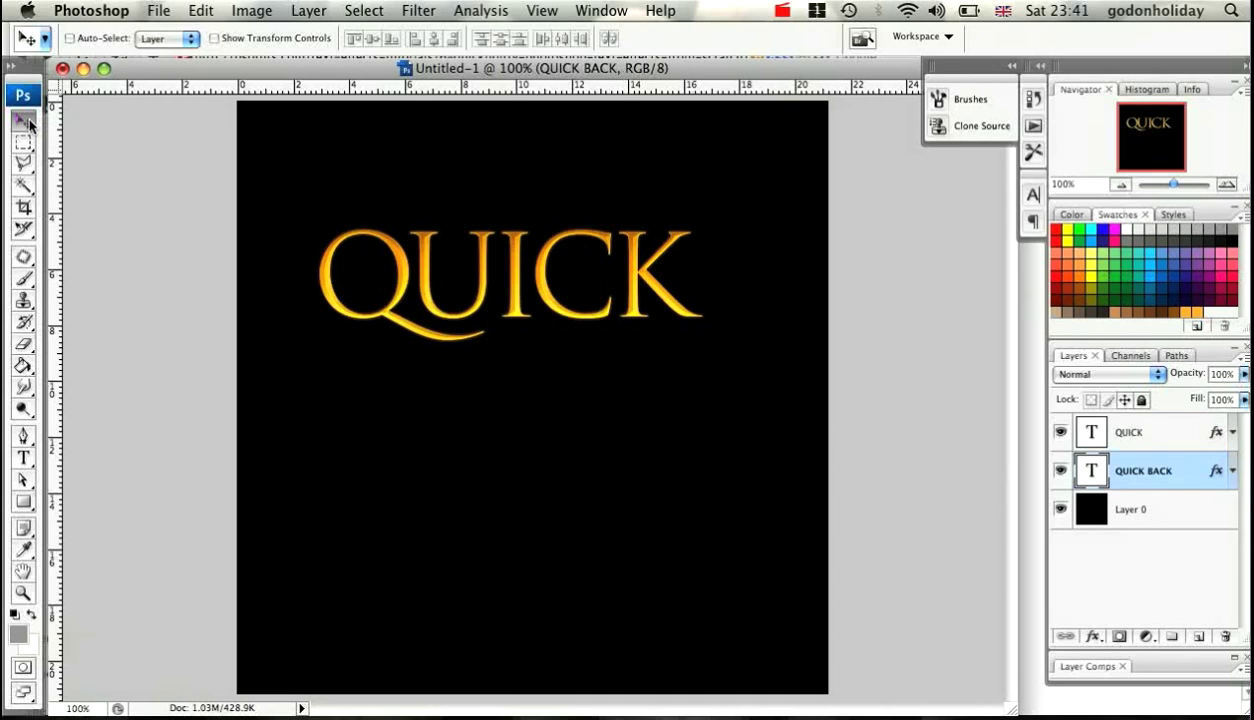
double_click(1178, 433)
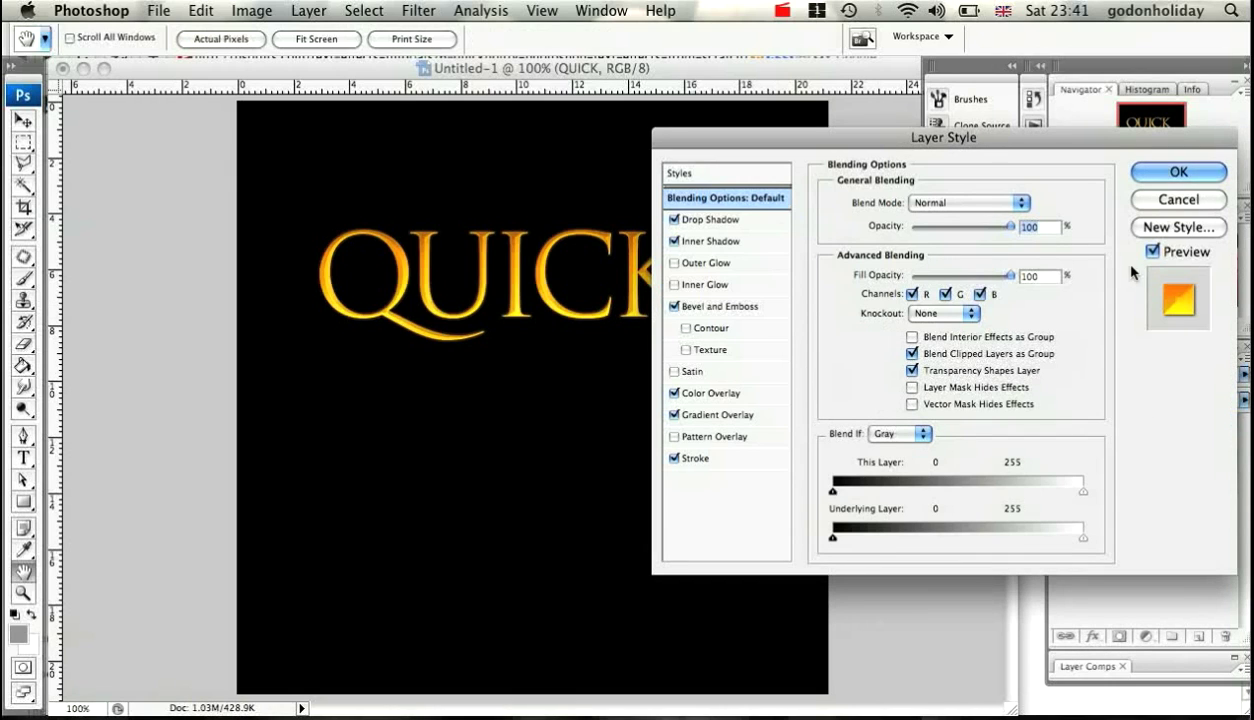
click(1178, 202)
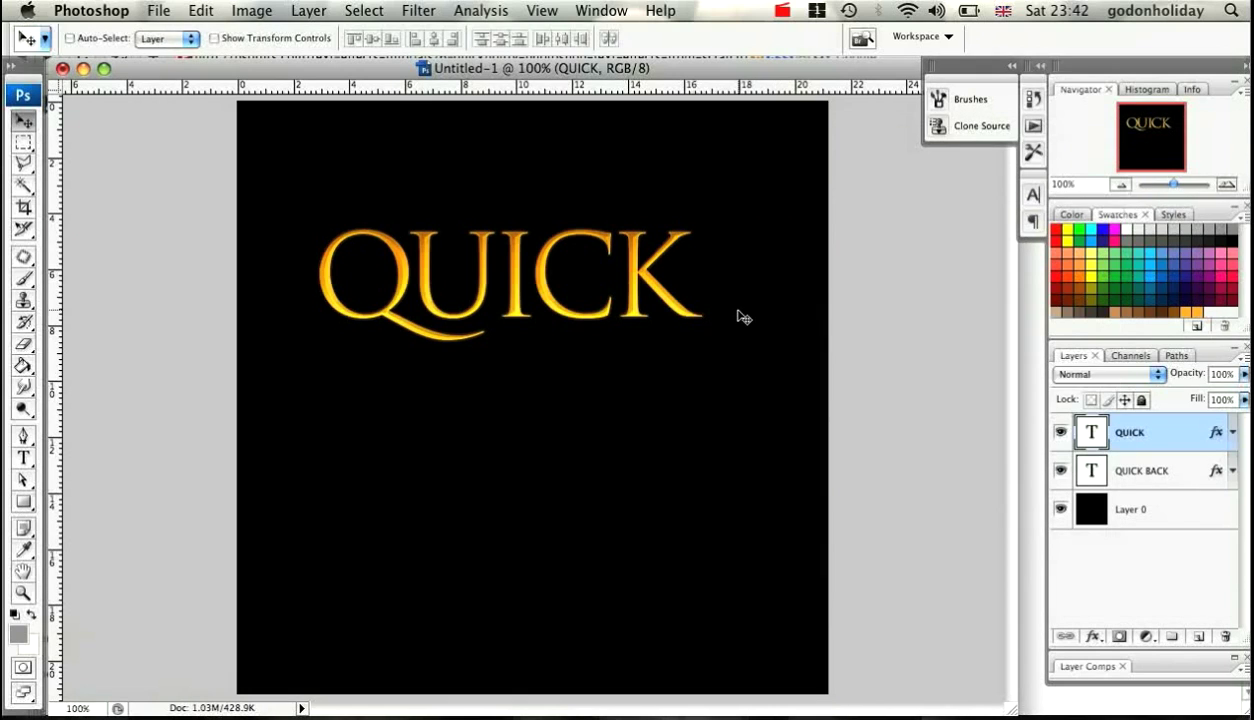
- Nudge the QUICK BACK layer slightly down and to the right so its dark edge peeks out behind QUICK
click(1147, 481)
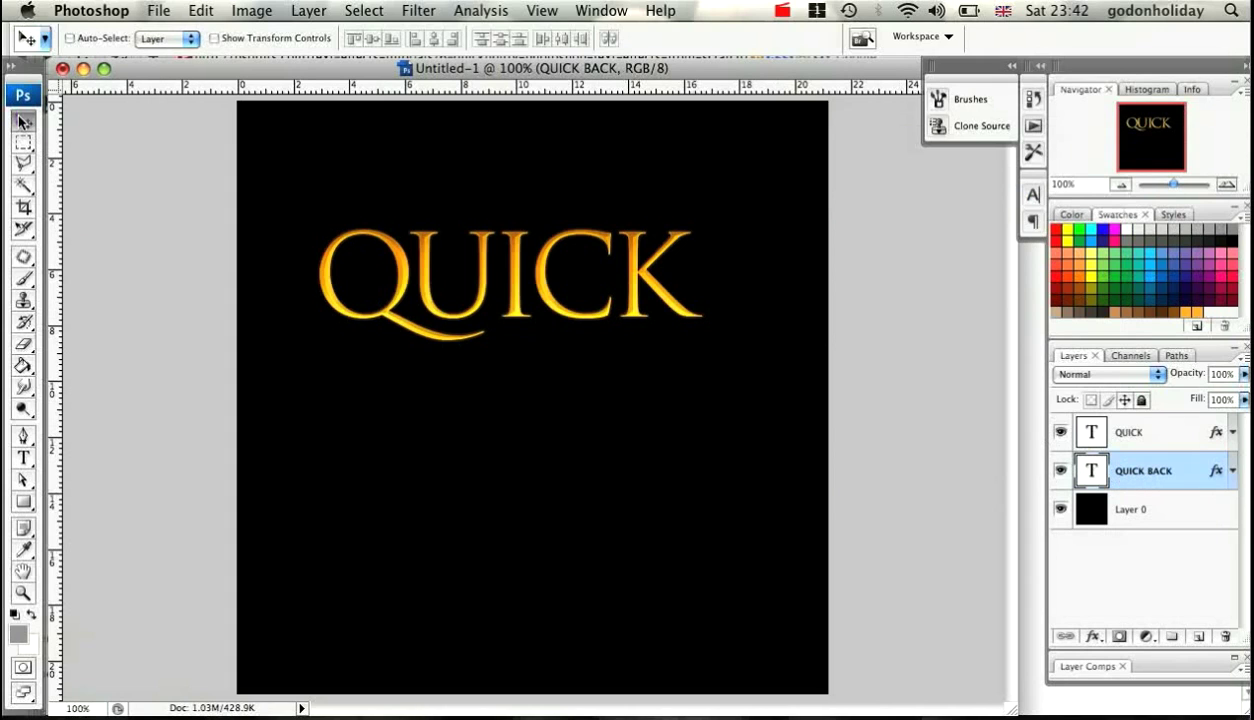
key(Down)
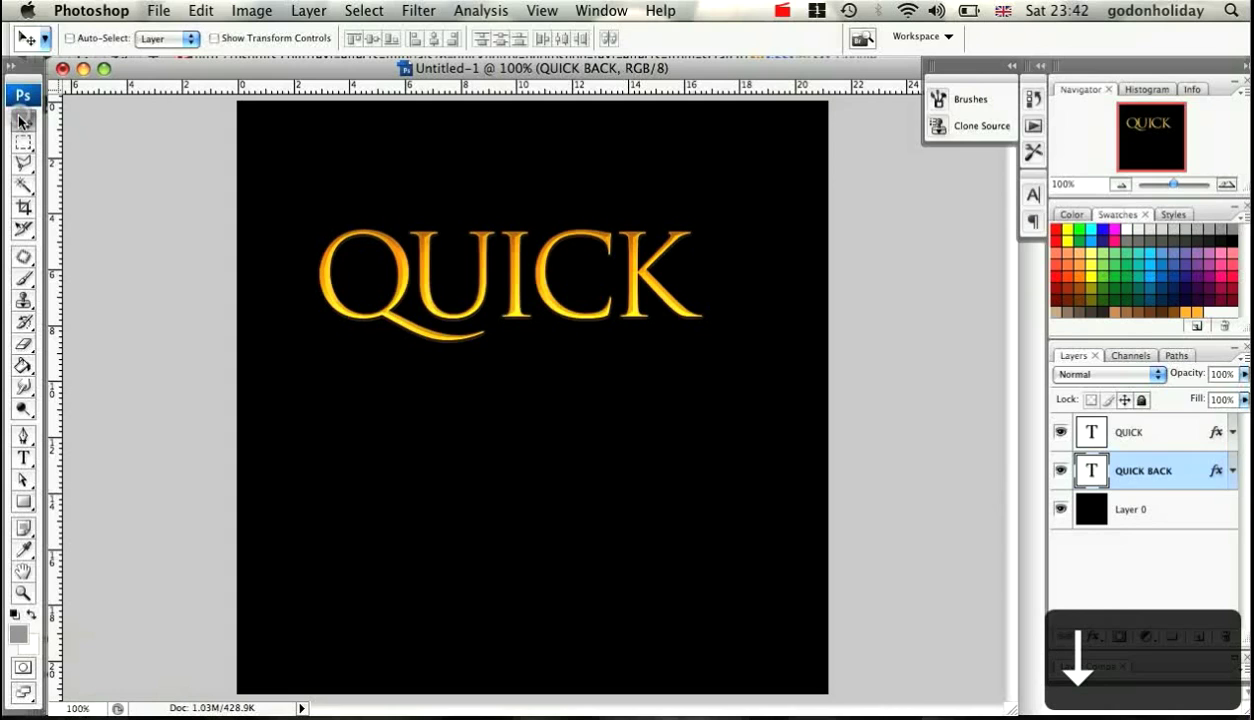
key(Right)
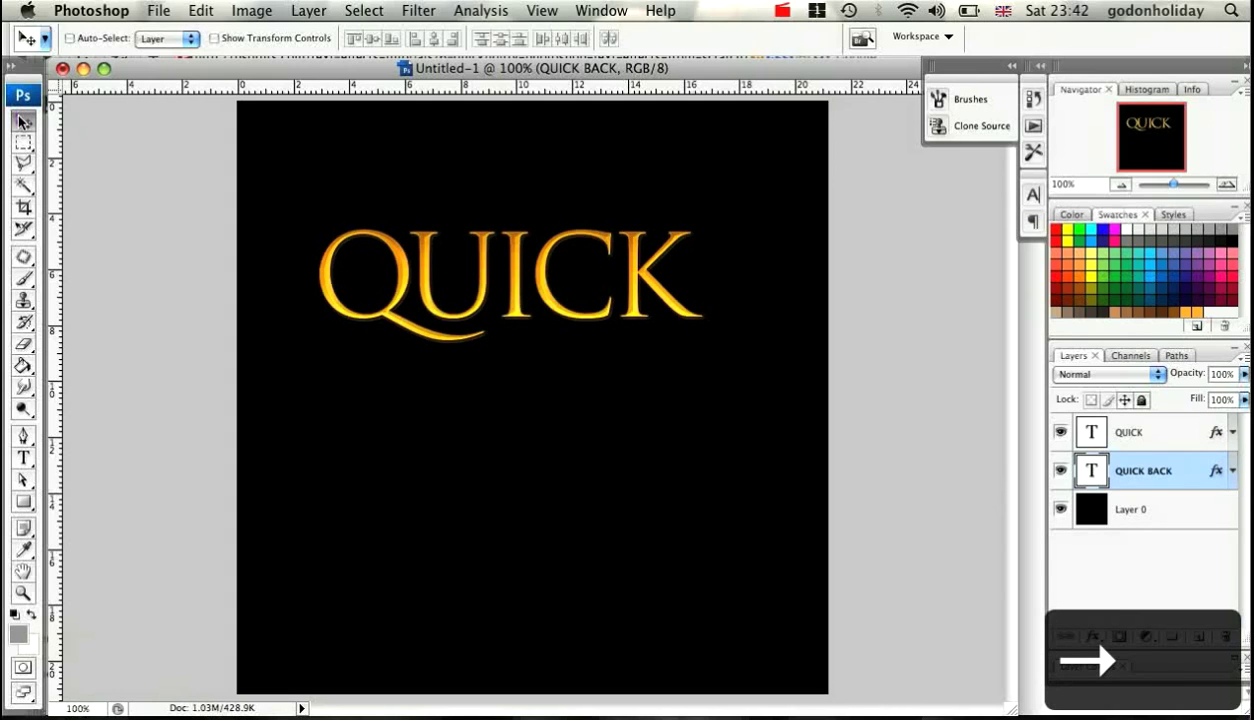
key(Right)
key(Down)
key(Right)
key(Down)
key(Right)
key(Down)
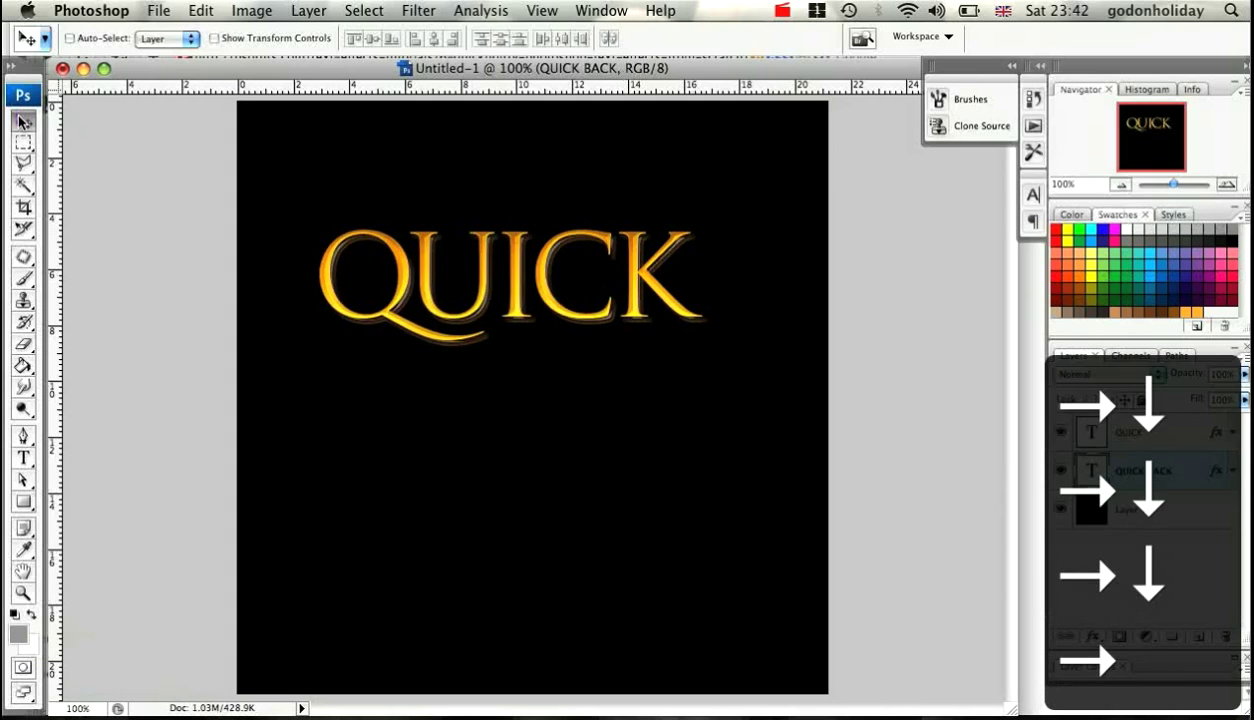
key(Right)
key(Down)
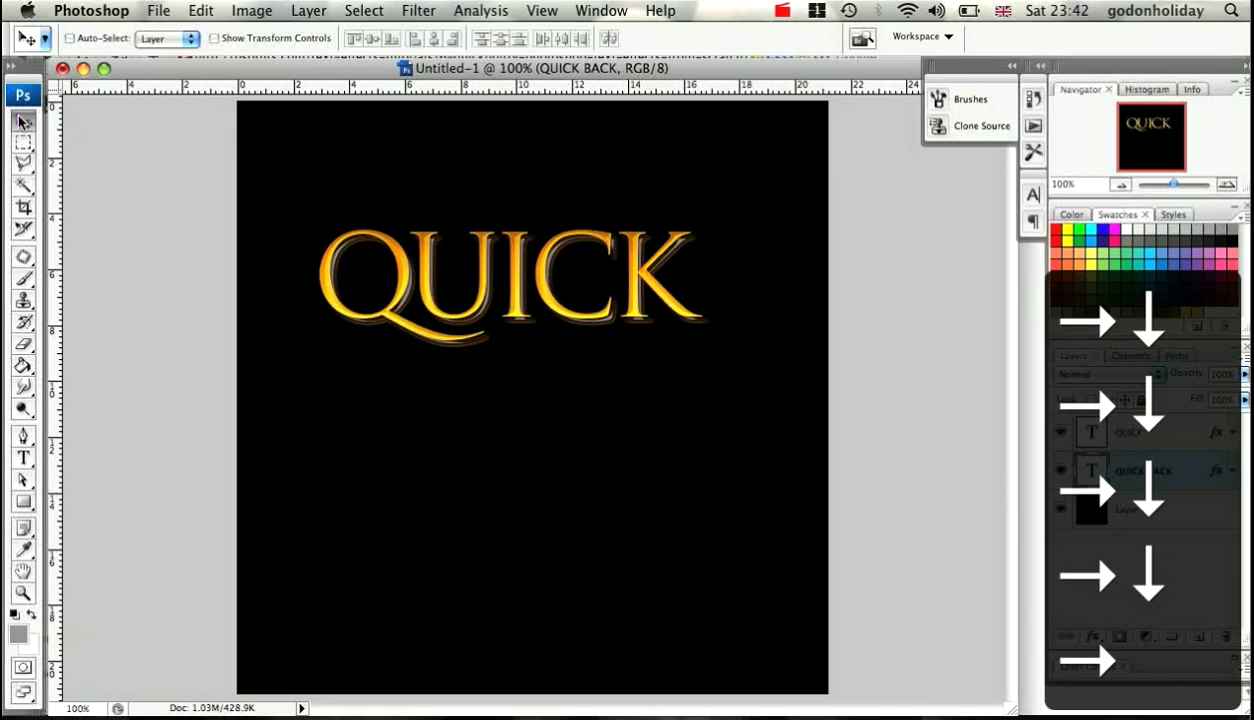
key(Left)
key(Up)
key(Left)
key(Up)
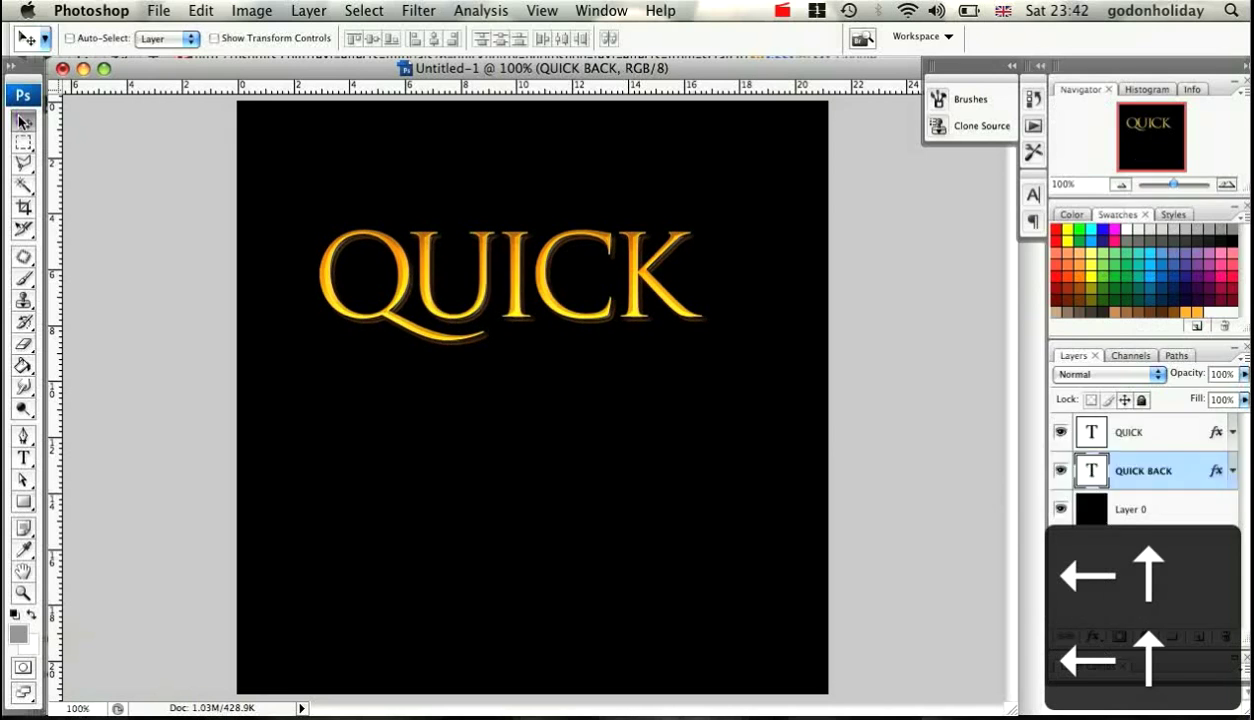
key(Left)
key(Up)
key(Left)
key(Up)
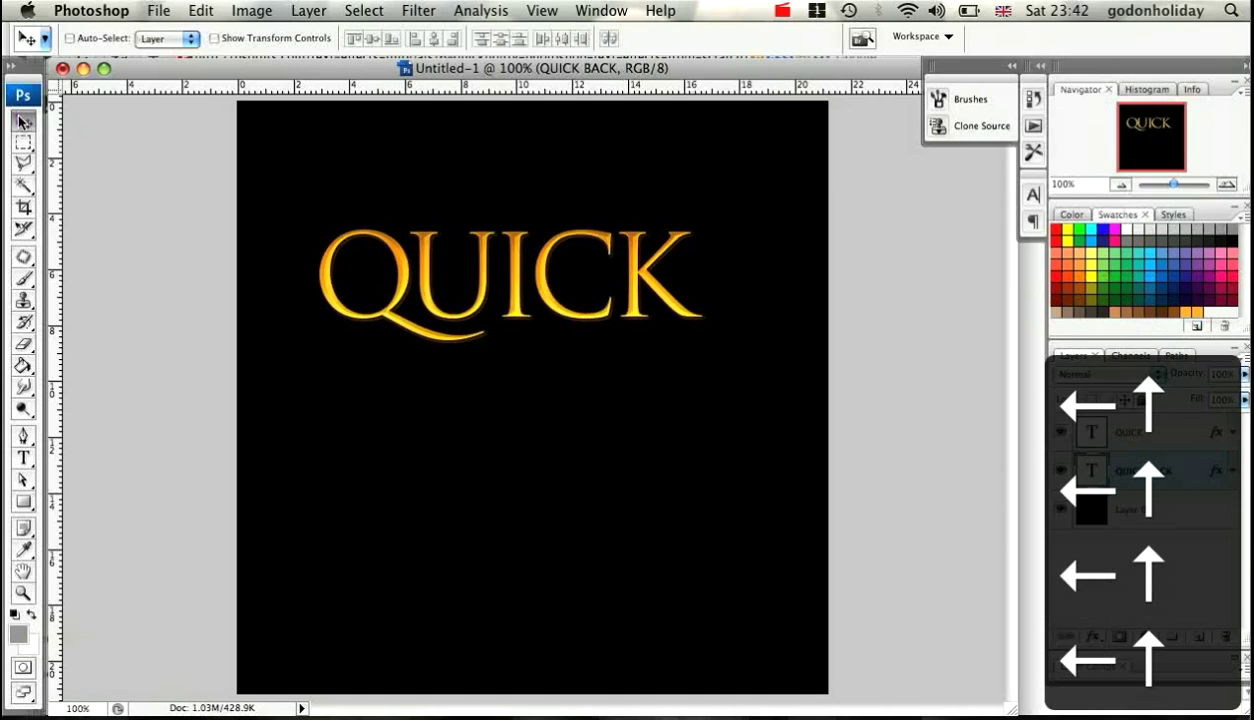
key(Down)
key(Right)
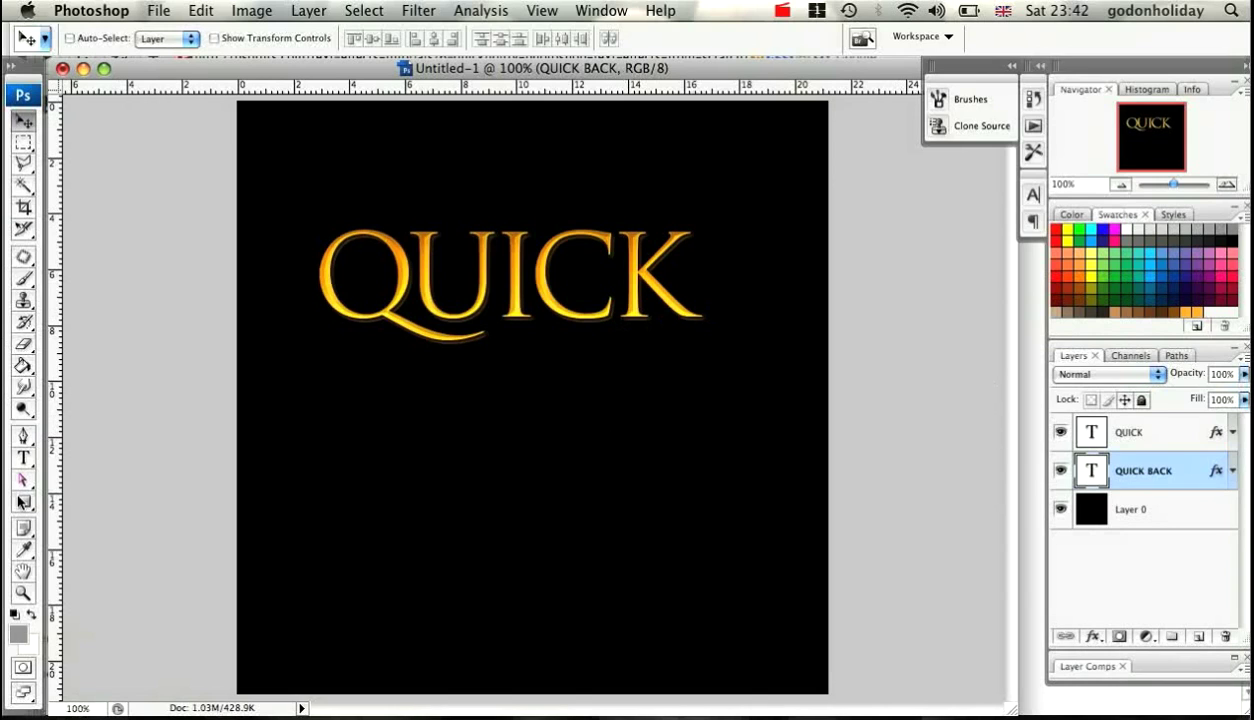
- Add a GOLD text layer in Trajan Pro 115 pt overlapping the lower right of QUICK, and stack it above the QUICK layer
click(24, 457)
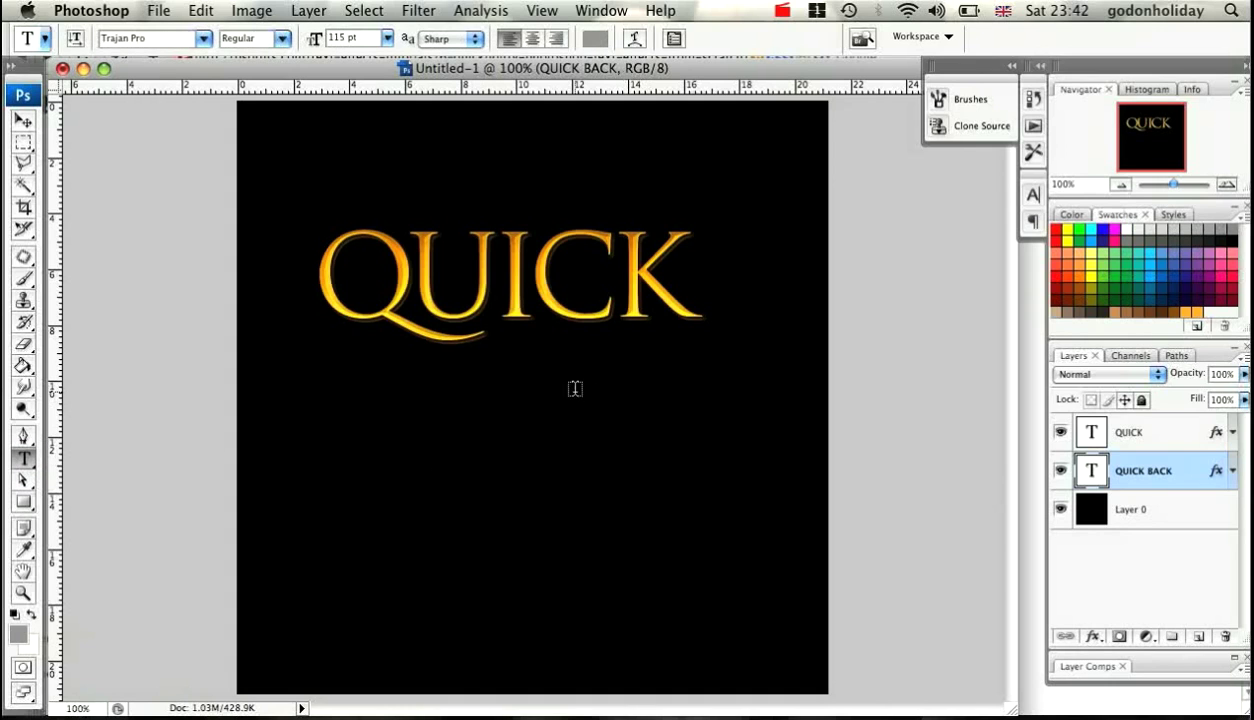
click(514, 371)
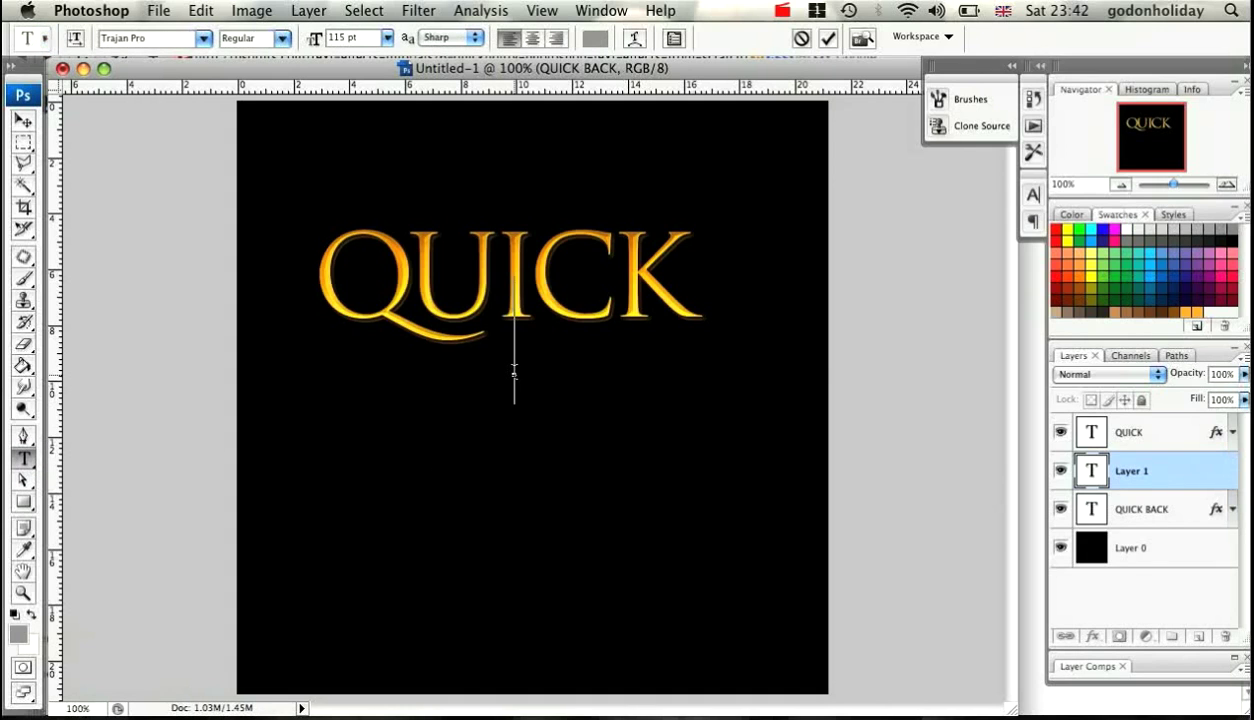
text(GOLD)
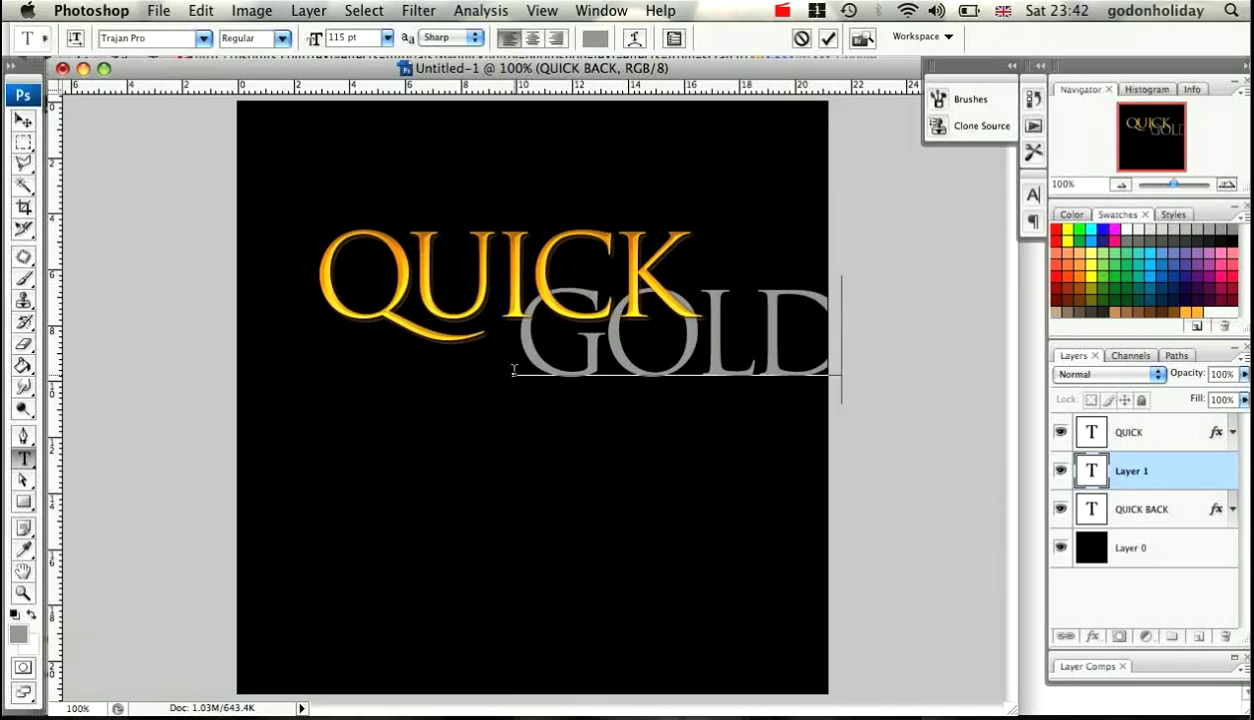
click(24, 124)
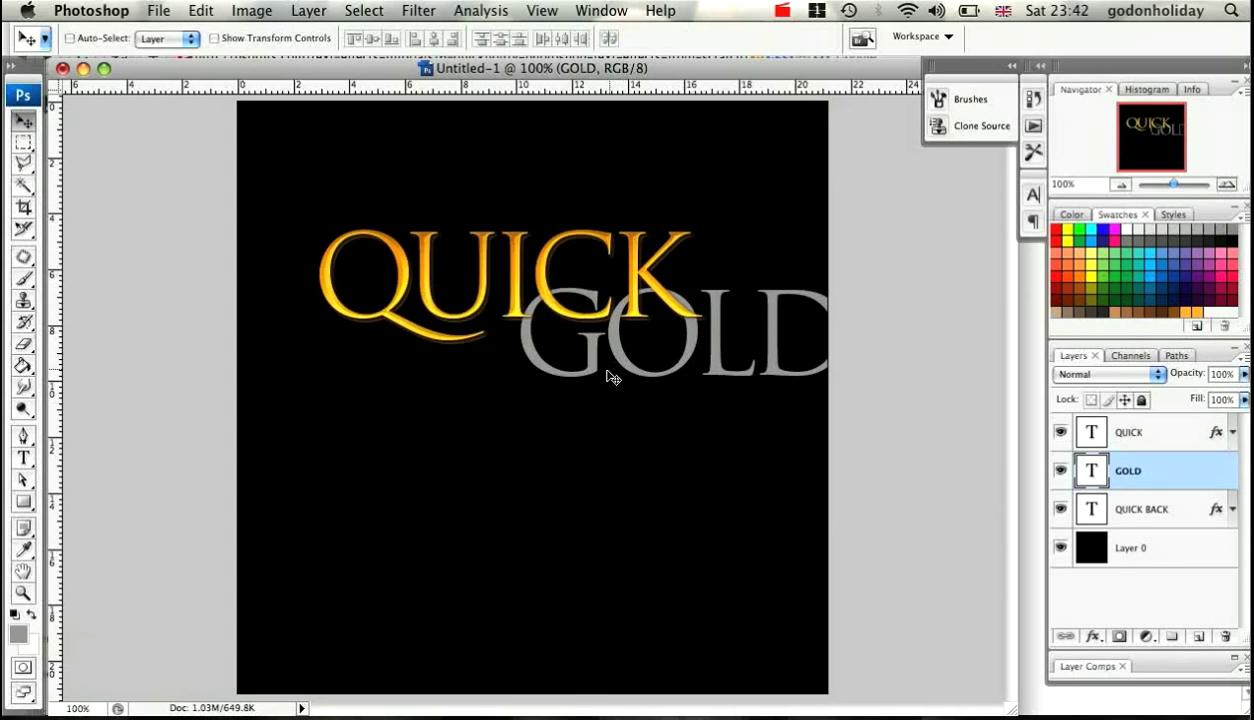
mouse_move(580, 372)
mouse_down()
mouse_move(532, 353)
mouse_move(526, 336)
mouse_move(565, 339)
mouse_move(548, 344)
mouse_move(563, 347)
mouse_move(563, 366)
mouse_up()
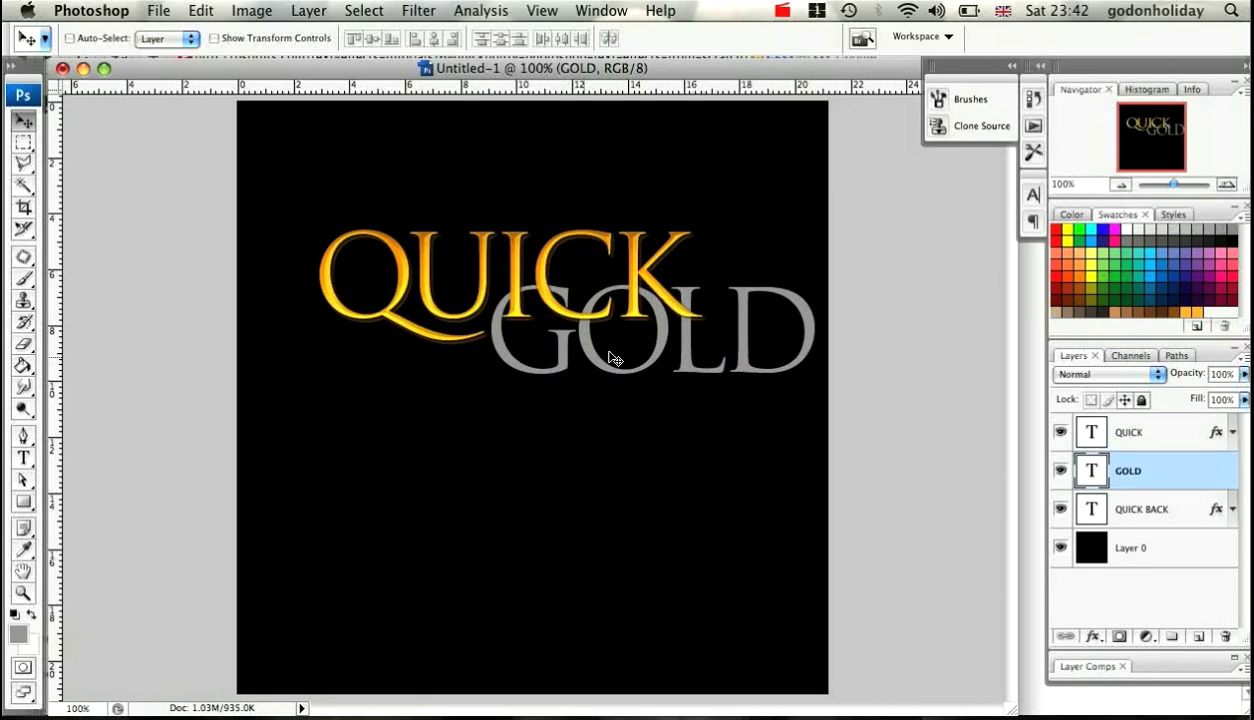
drag(1169, 476, 1169, 433)
- Copy the layer style of QUICK onto the GOLD layer and collapse its effects list
click(1160, 480)
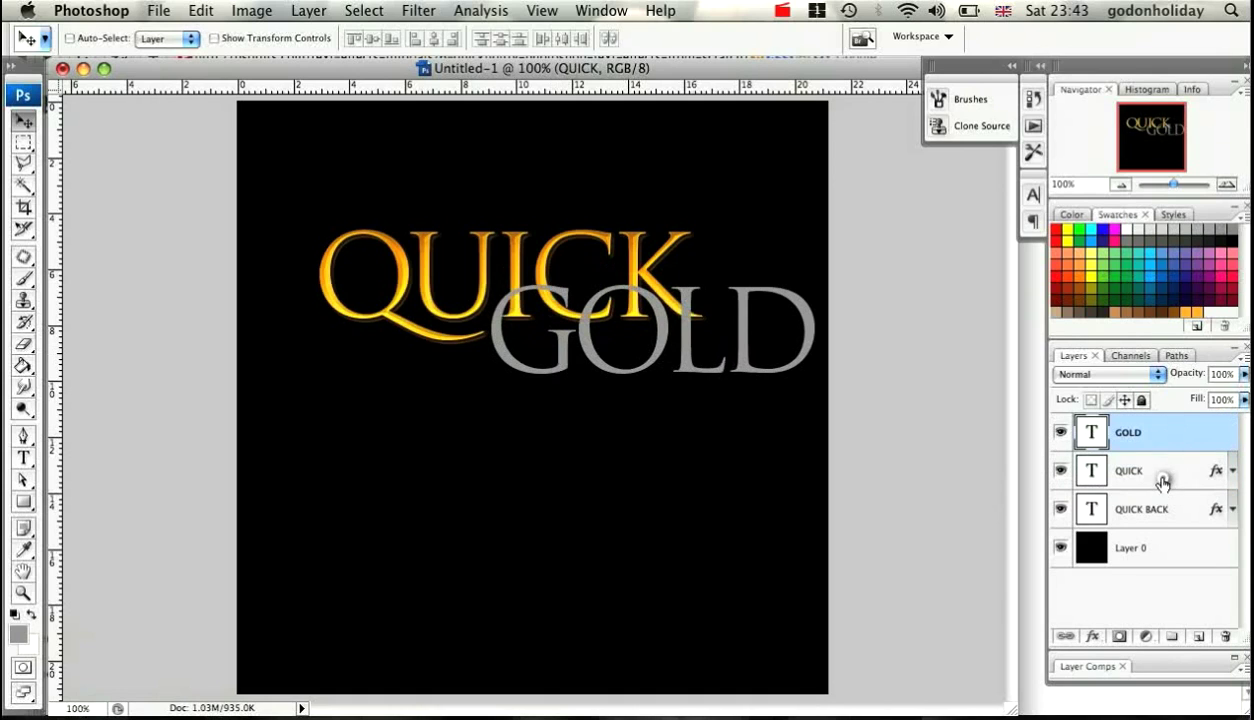
right_click(1158, 476)
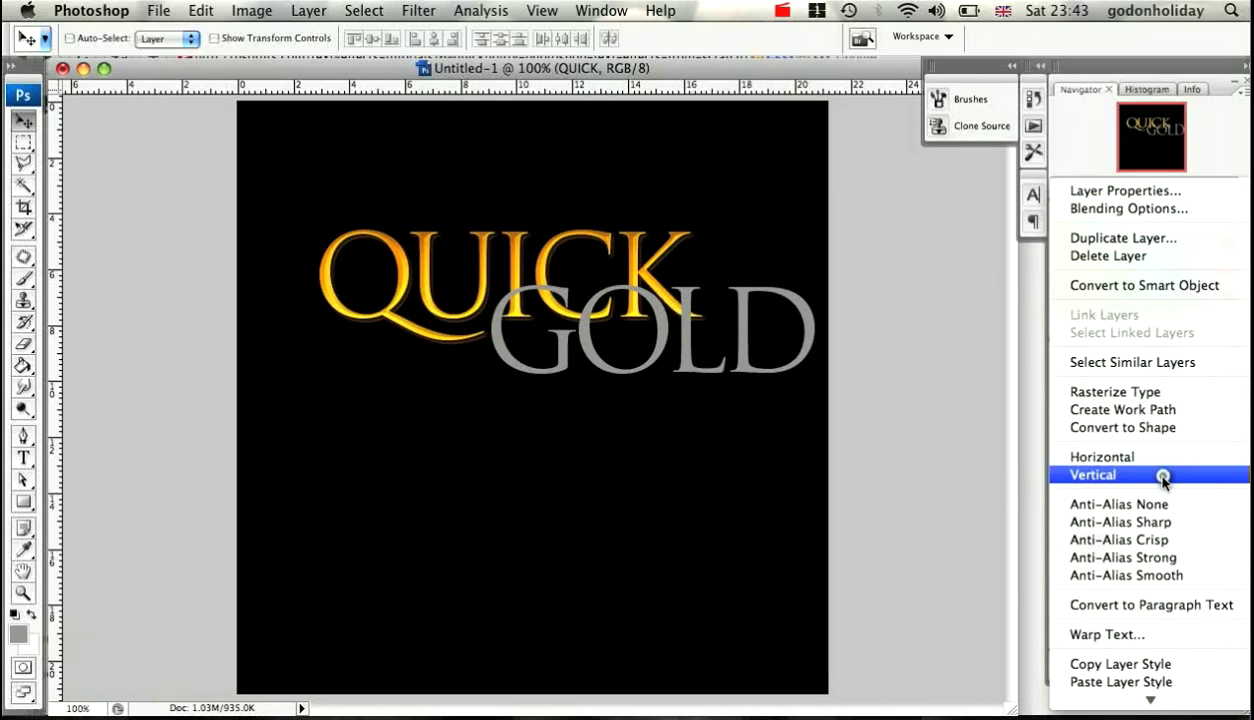
click(1141, 665)
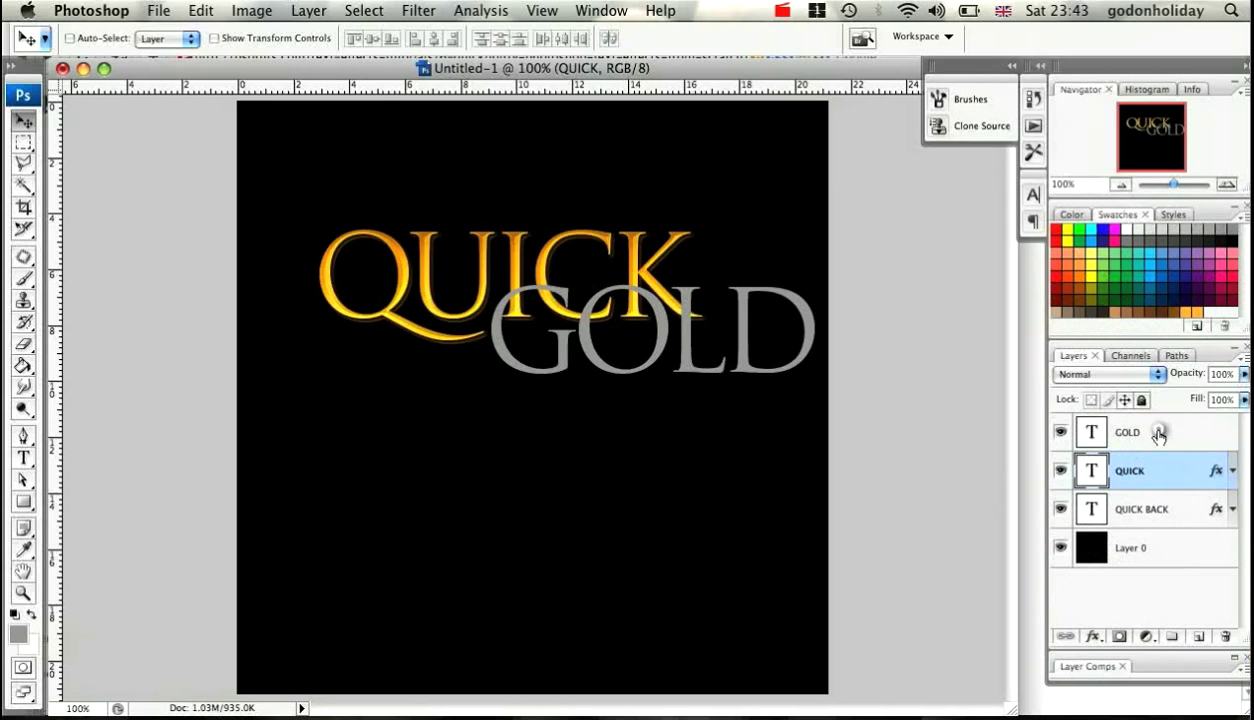
click(1158, 434)
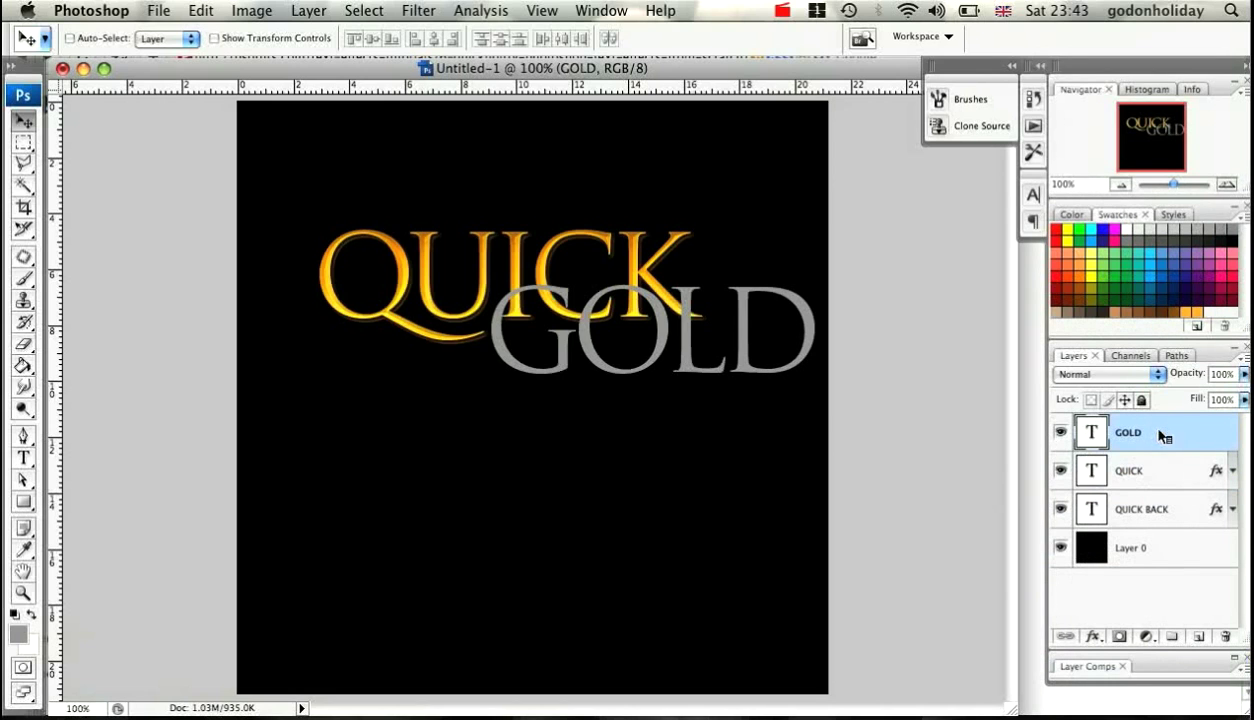
right_click(1160, 432)
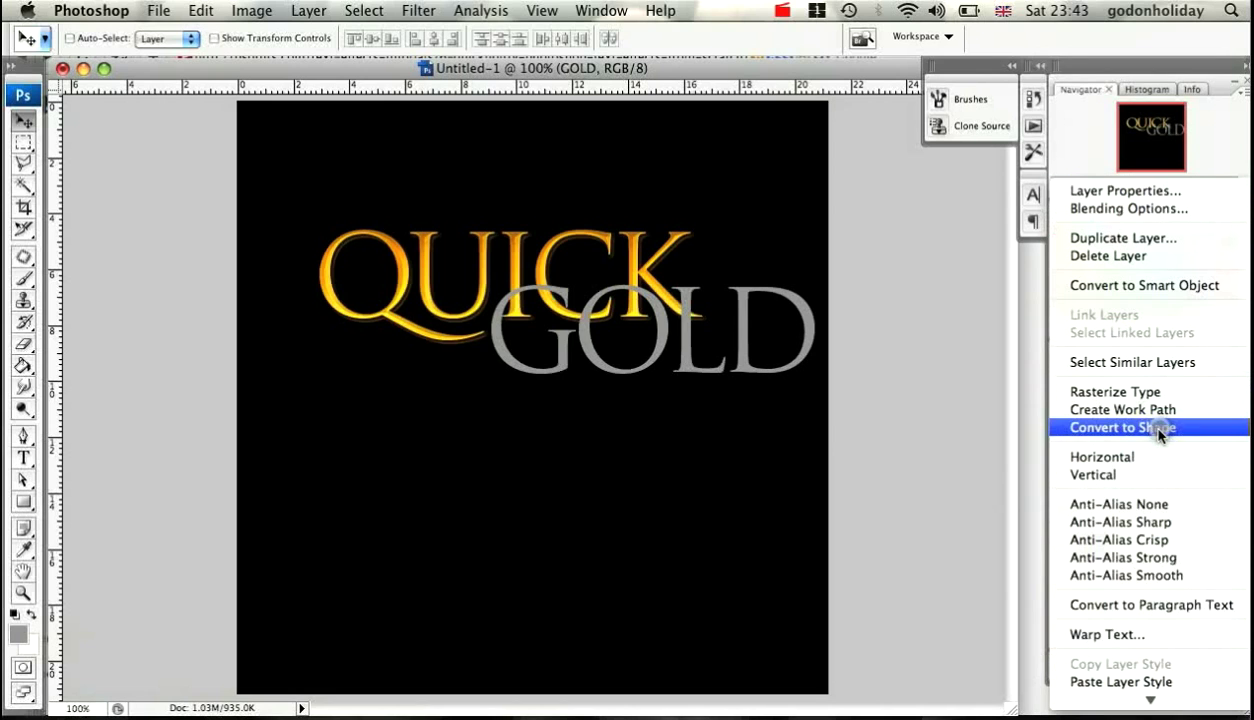
click(1146, 682)
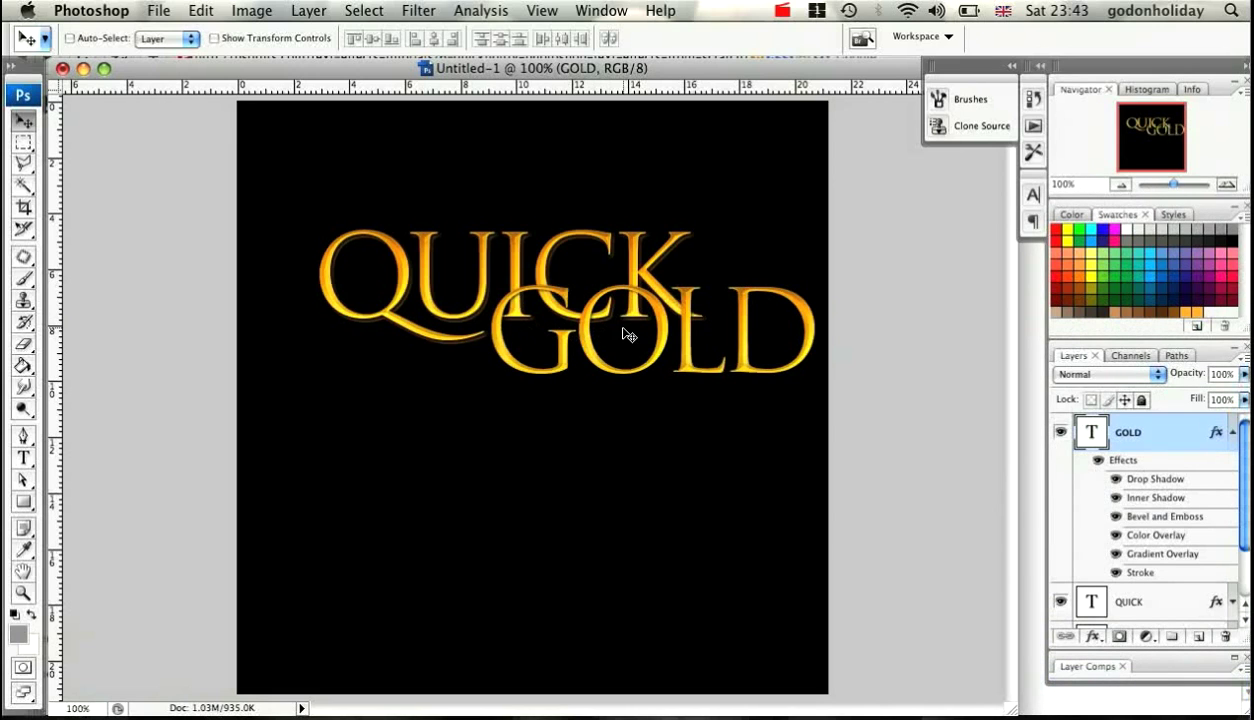
click(1230, 437)
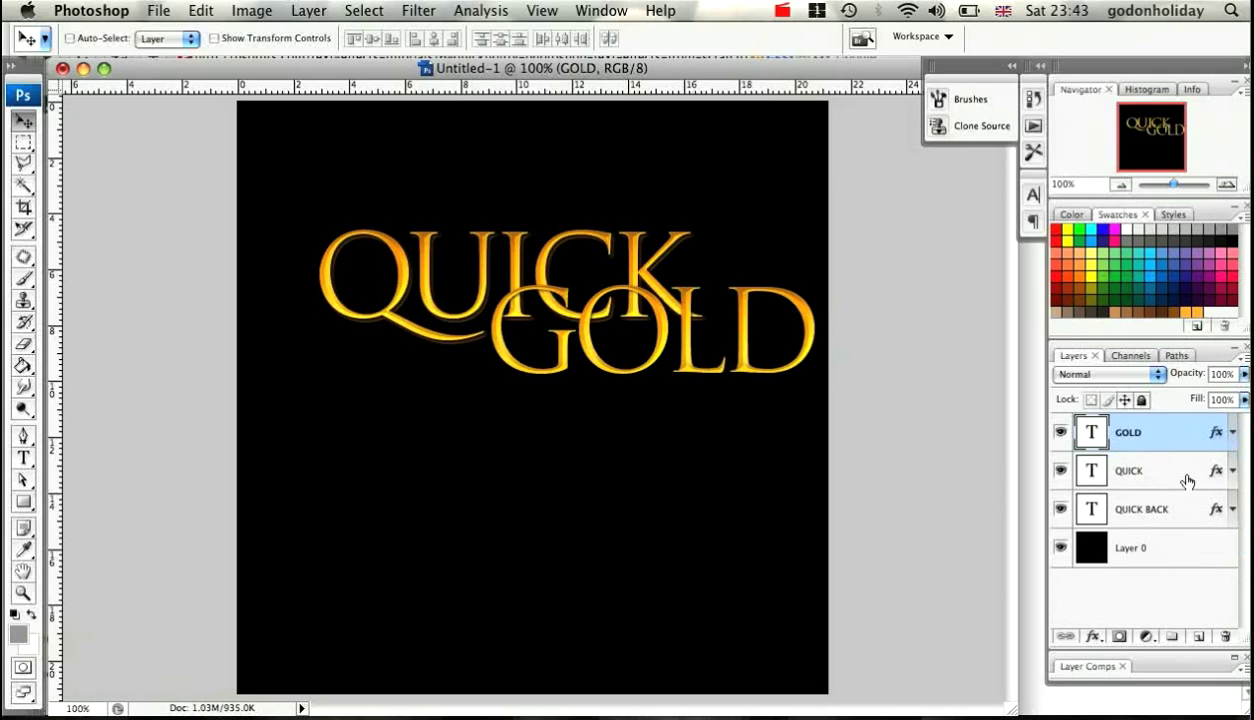
- Add a second GOLD text layer in Trajan Pro 115 pt just below the first GOLD
click(30, 458)
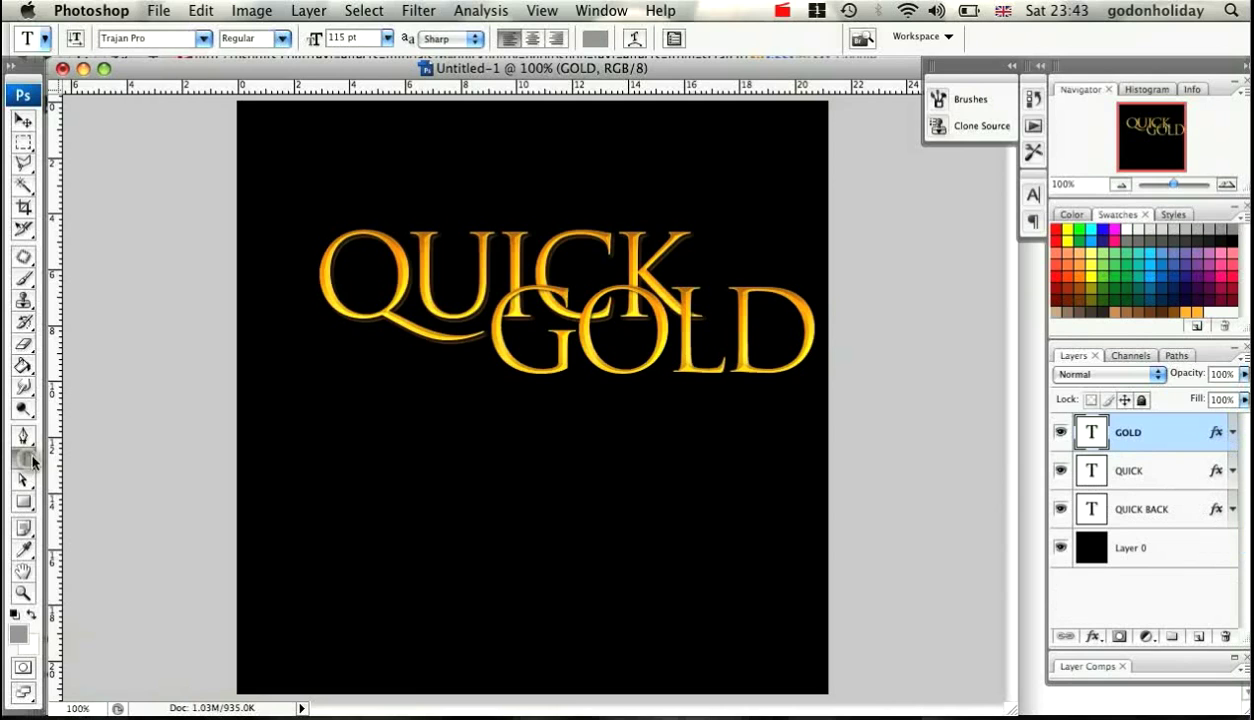
click(511, 407)
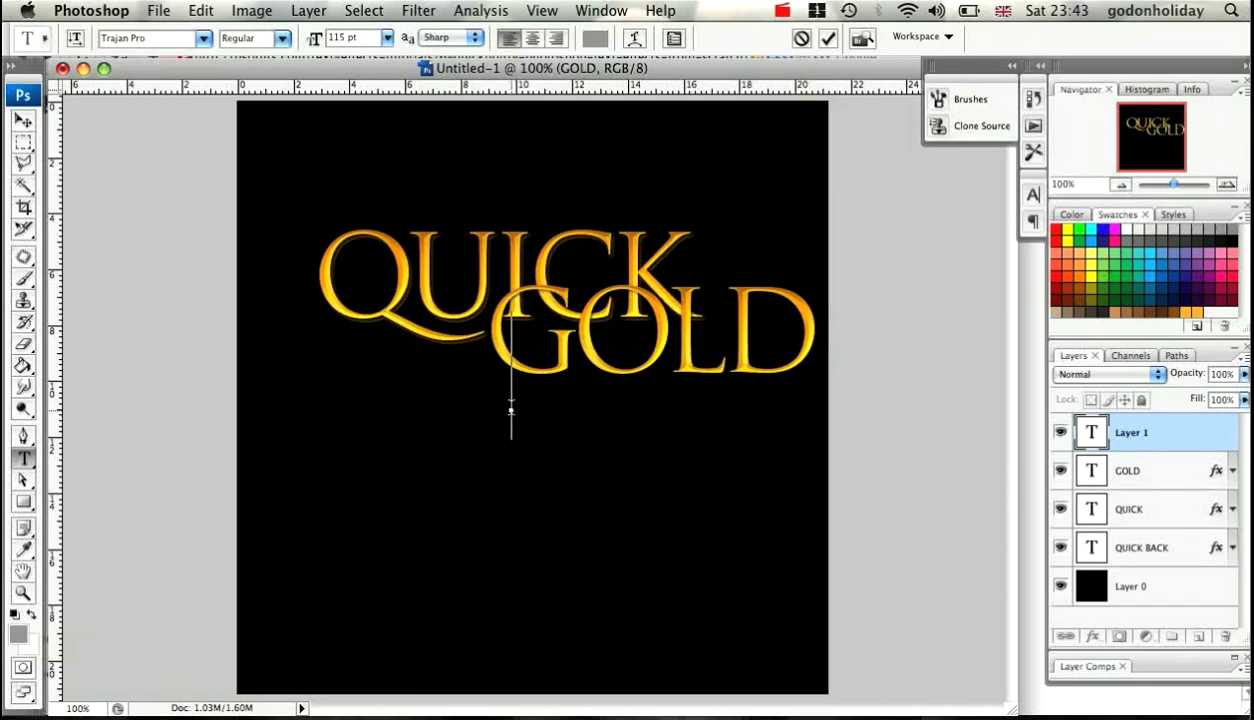
text(GOLD)
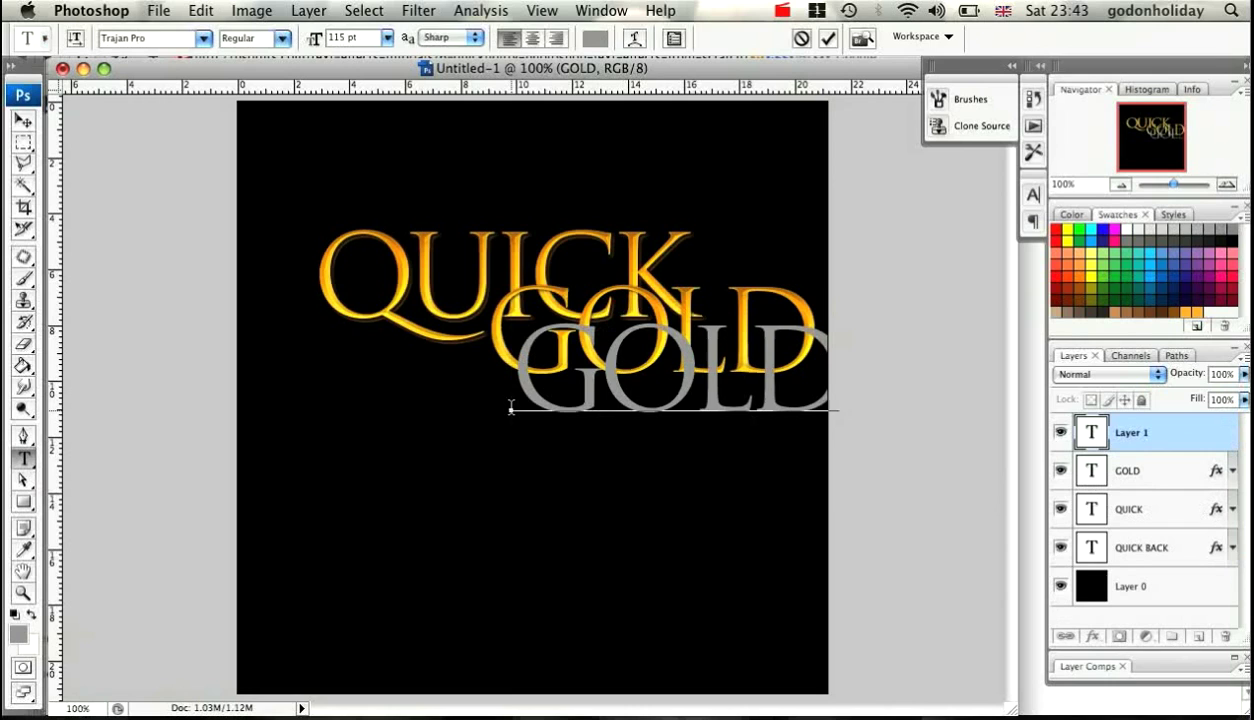
click(22, 120)
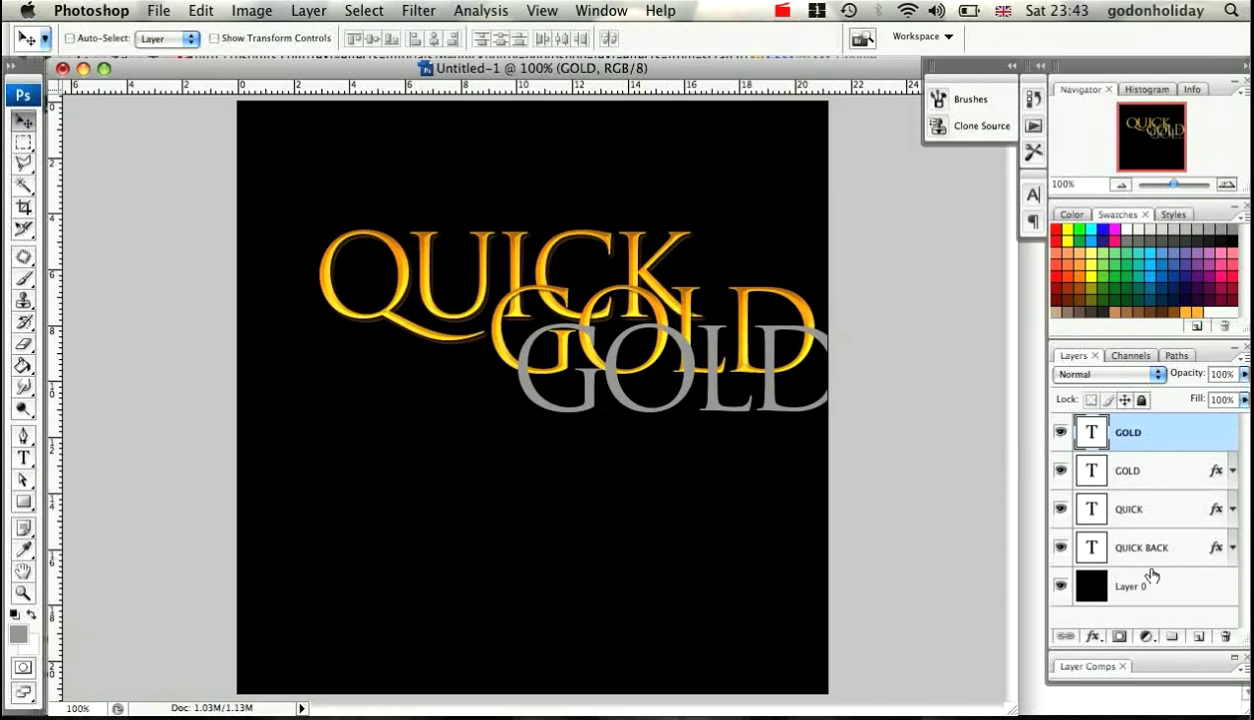
- Copy the layer style of QUICK BACK onto the unstyled grey GOLD layer and collapse its effects list
click(1180, 551)
right_click(1181, 557)
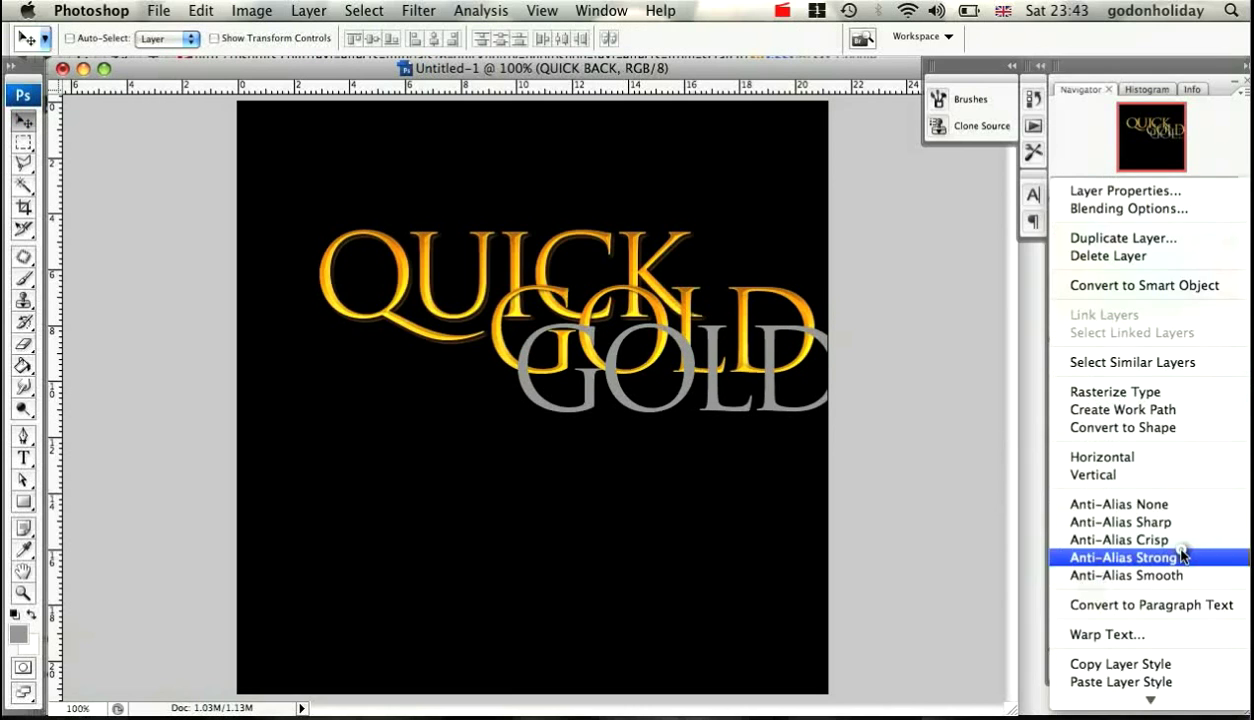
click(1160, 664)
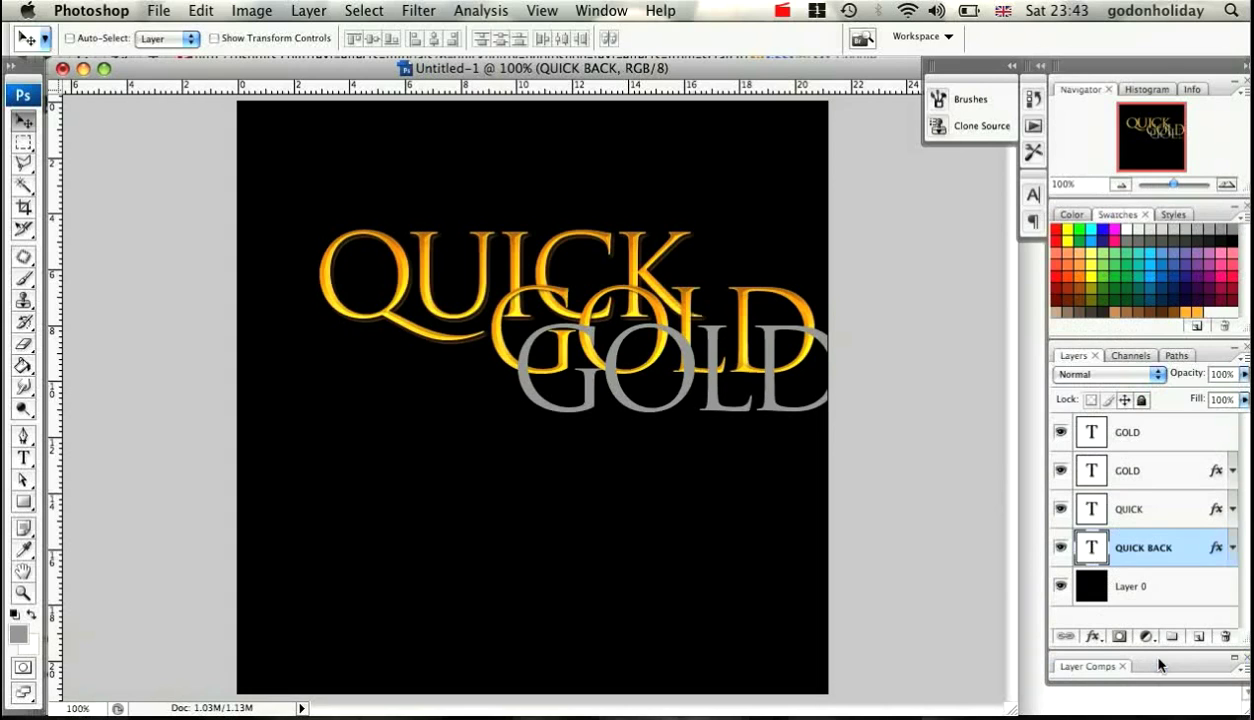
click(1130, 433)
right_click(1173, 444)
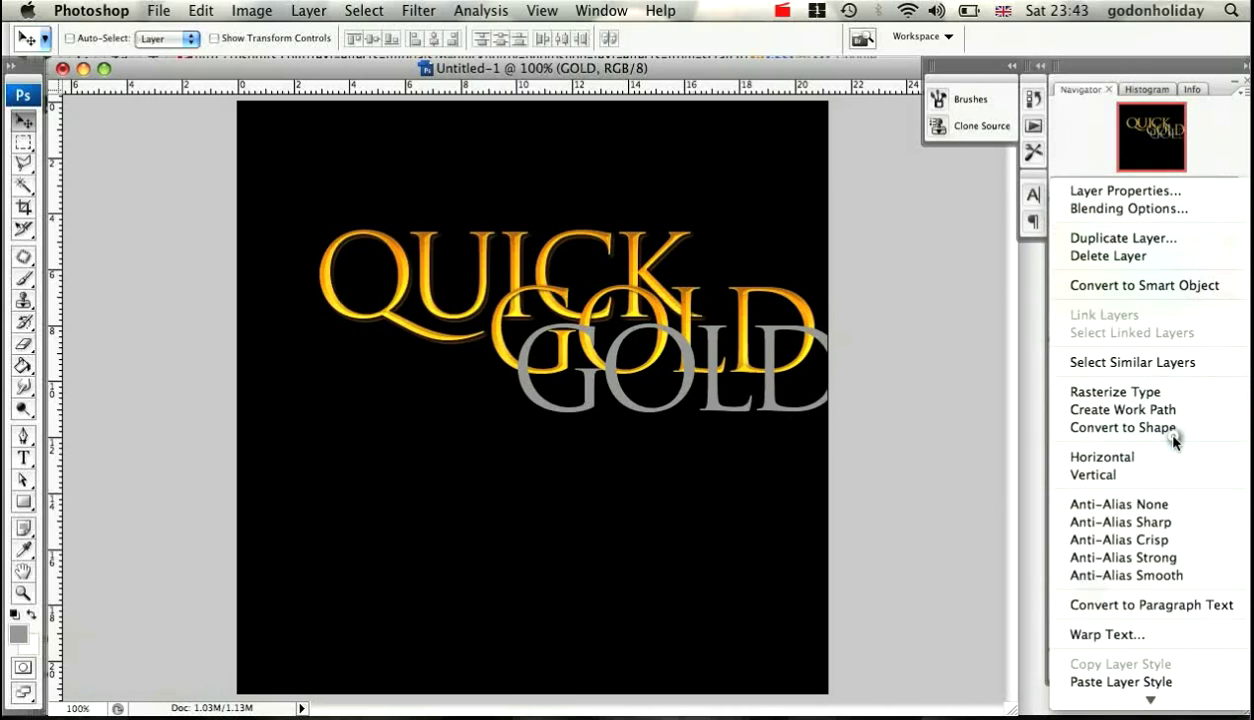
click(1130, 682)
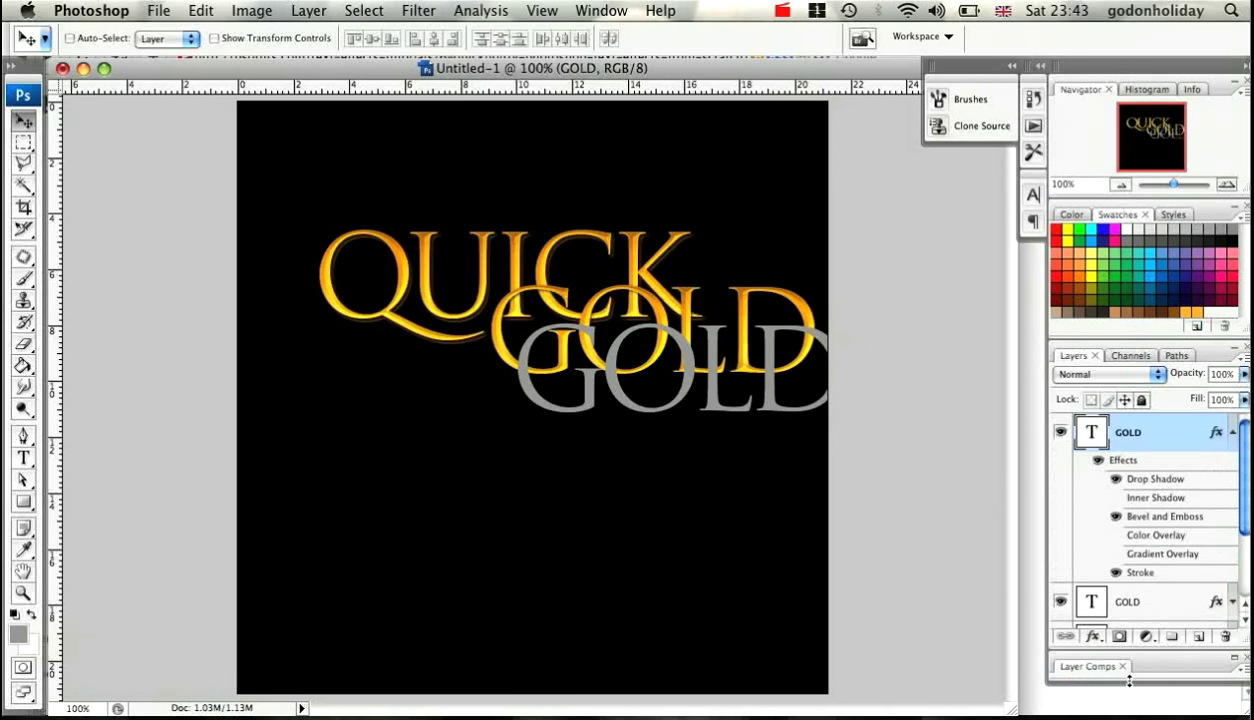
click(1232, 437)
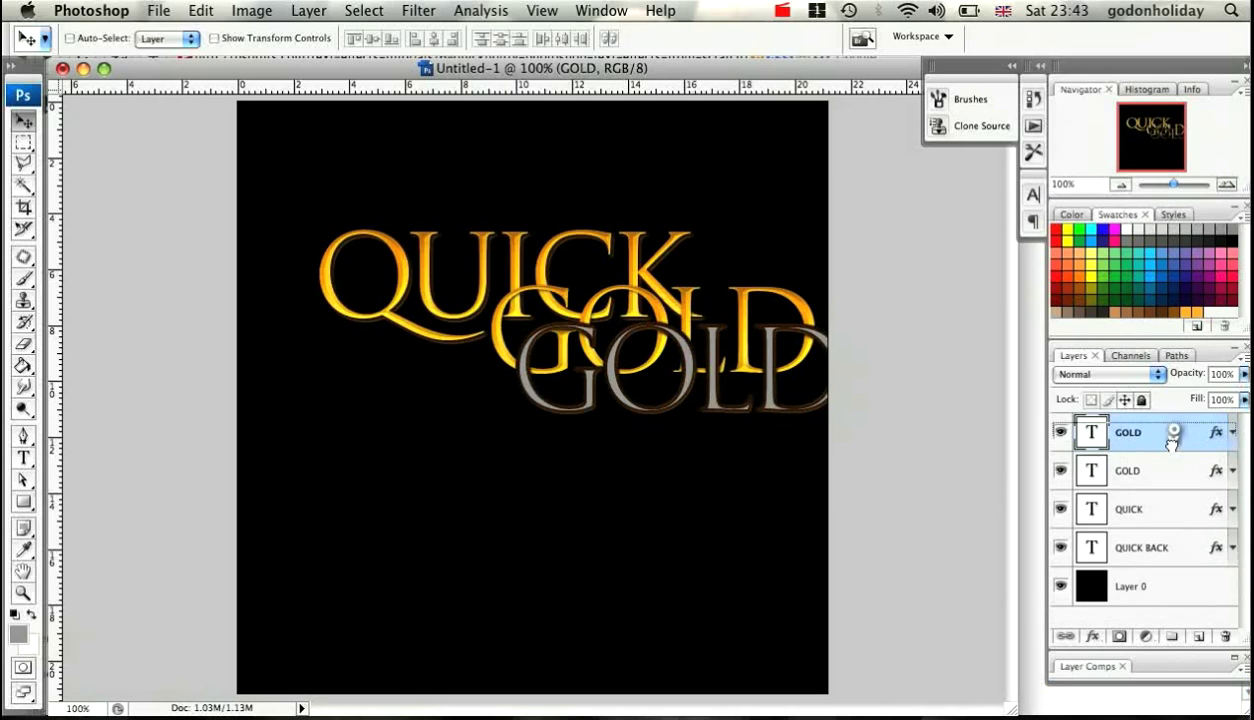
- Stack the dark GOLD layer beneath the gold-styled GOLD layer and move it directly behind that text
click(1166, 474)
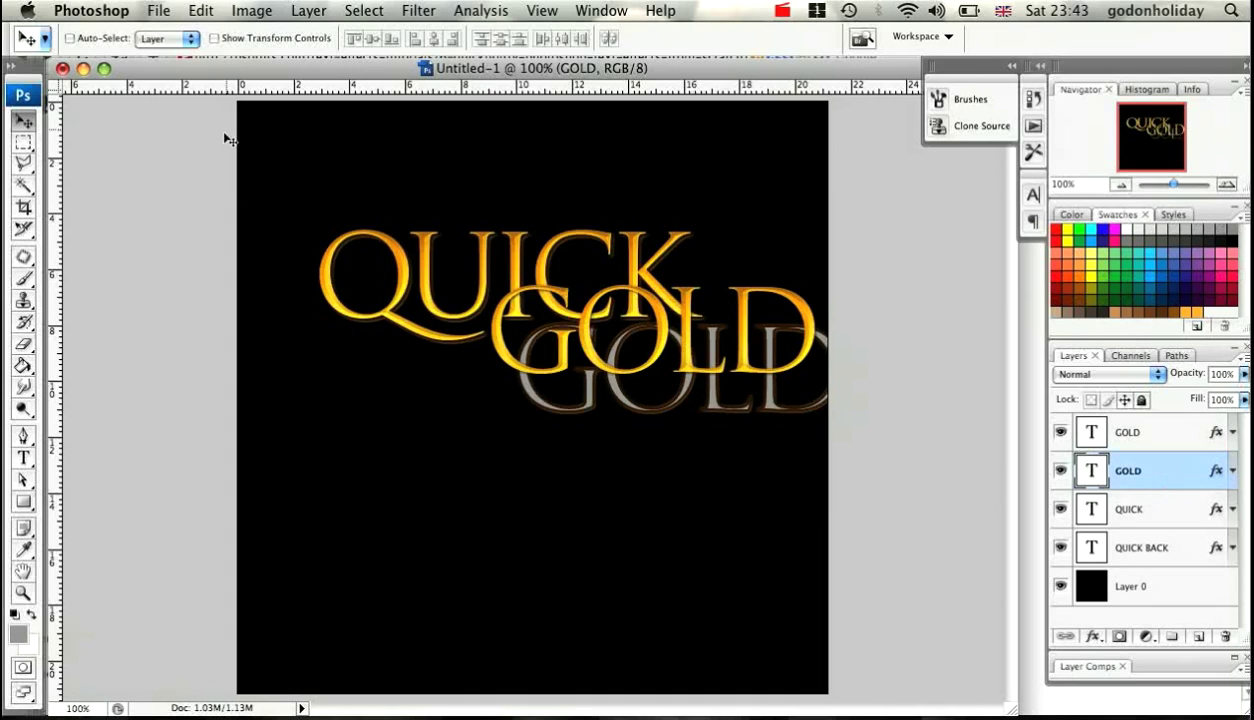
click(27, 122)
drag(545, 397, 532, 364)
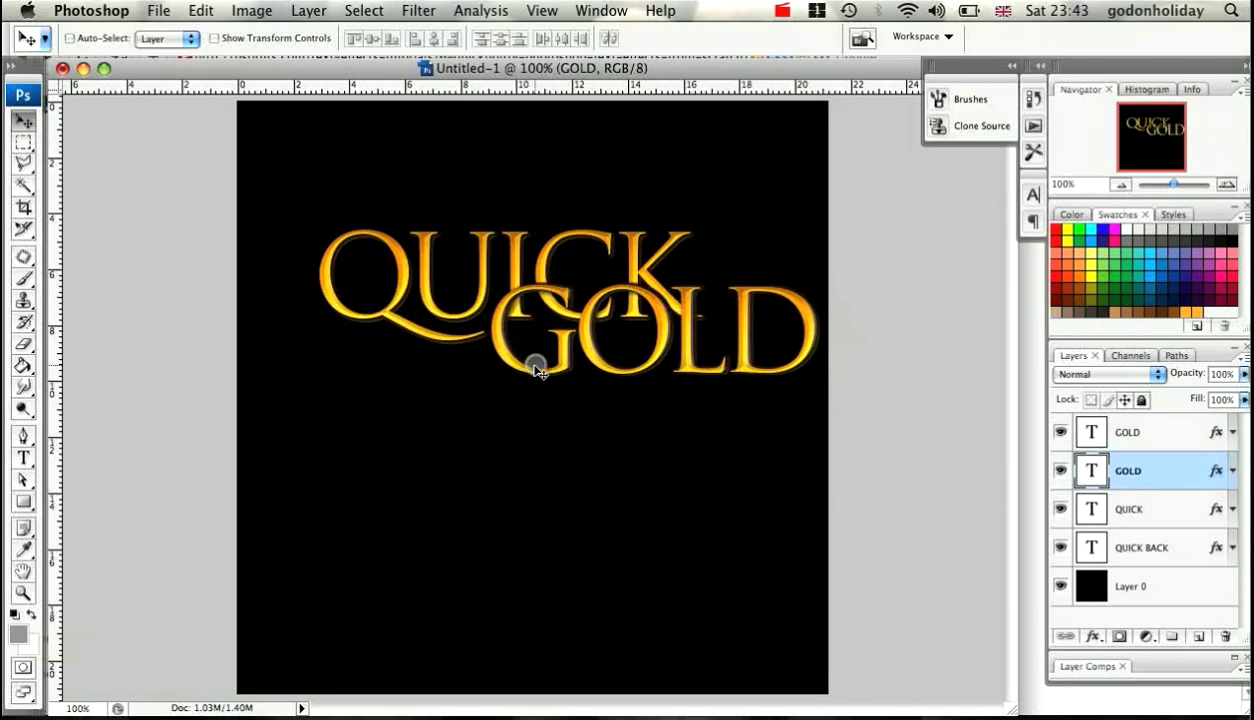
- Nudge the back GOLD layer a few pixels down and slightly left so its dark edge peeks out beneath the front GOLD
key(Left)
key(Left)
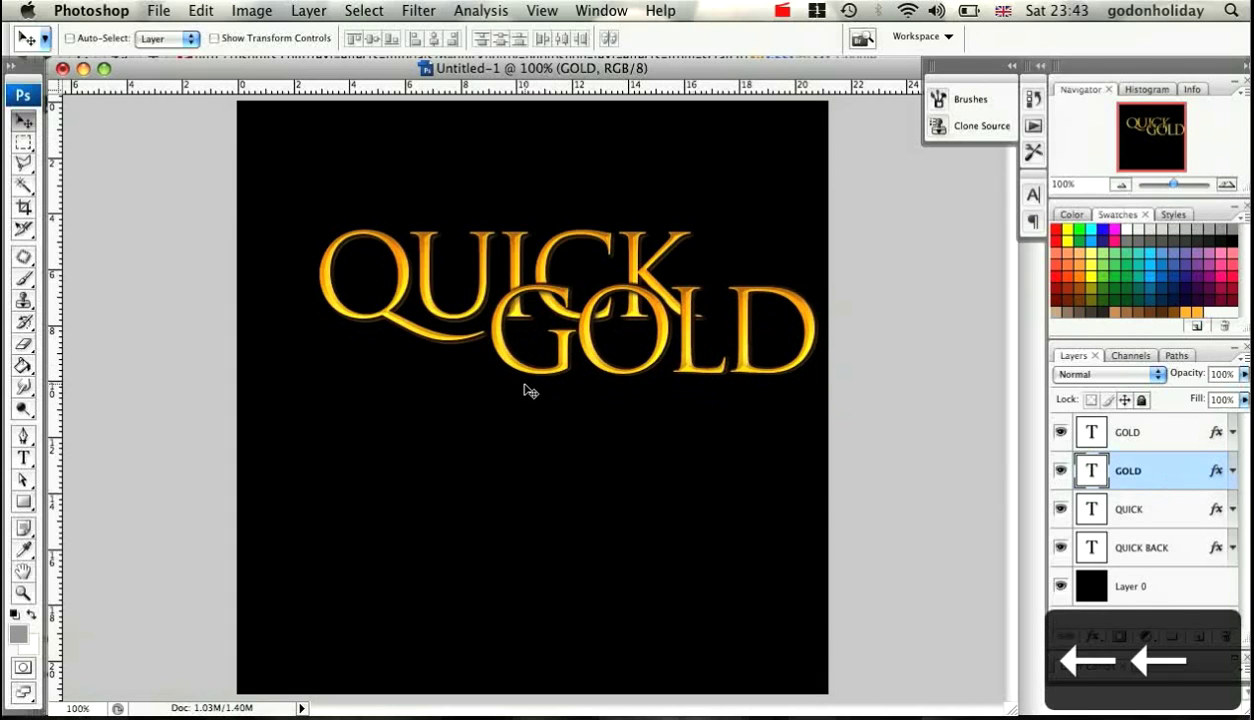
key(Down)
key(Down)
key(Right)
key(Down)
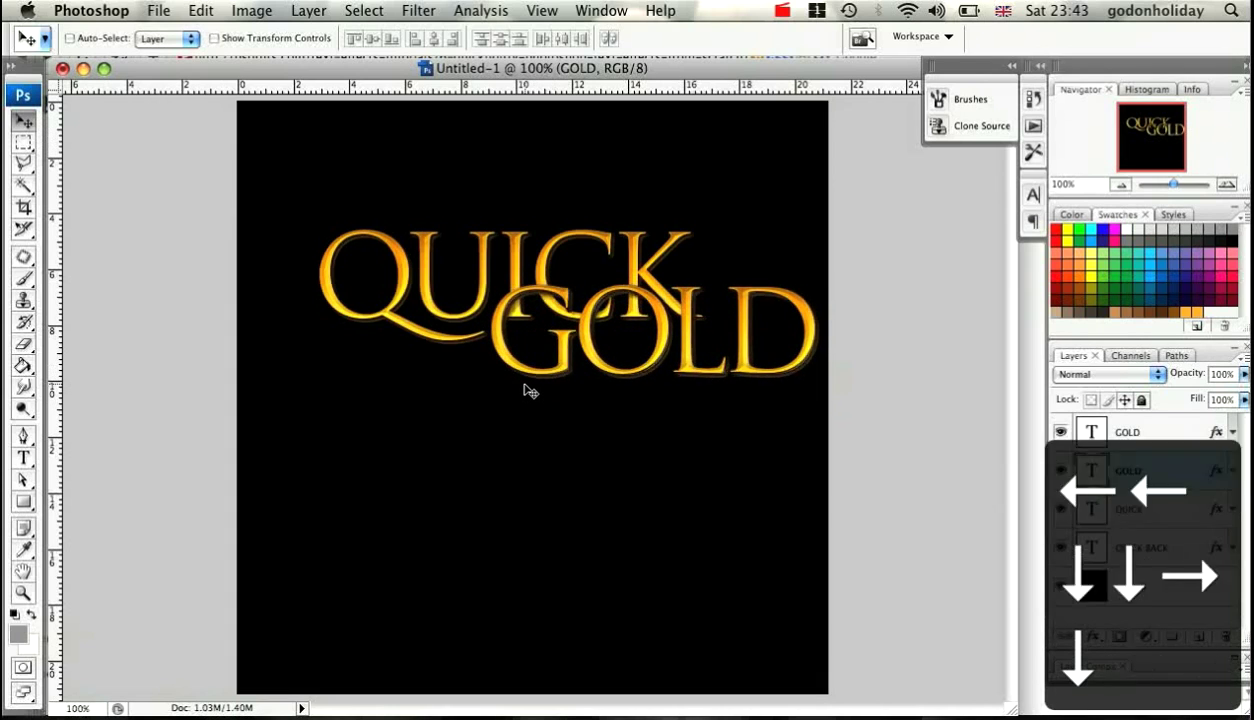
key(Left)
key(Down)
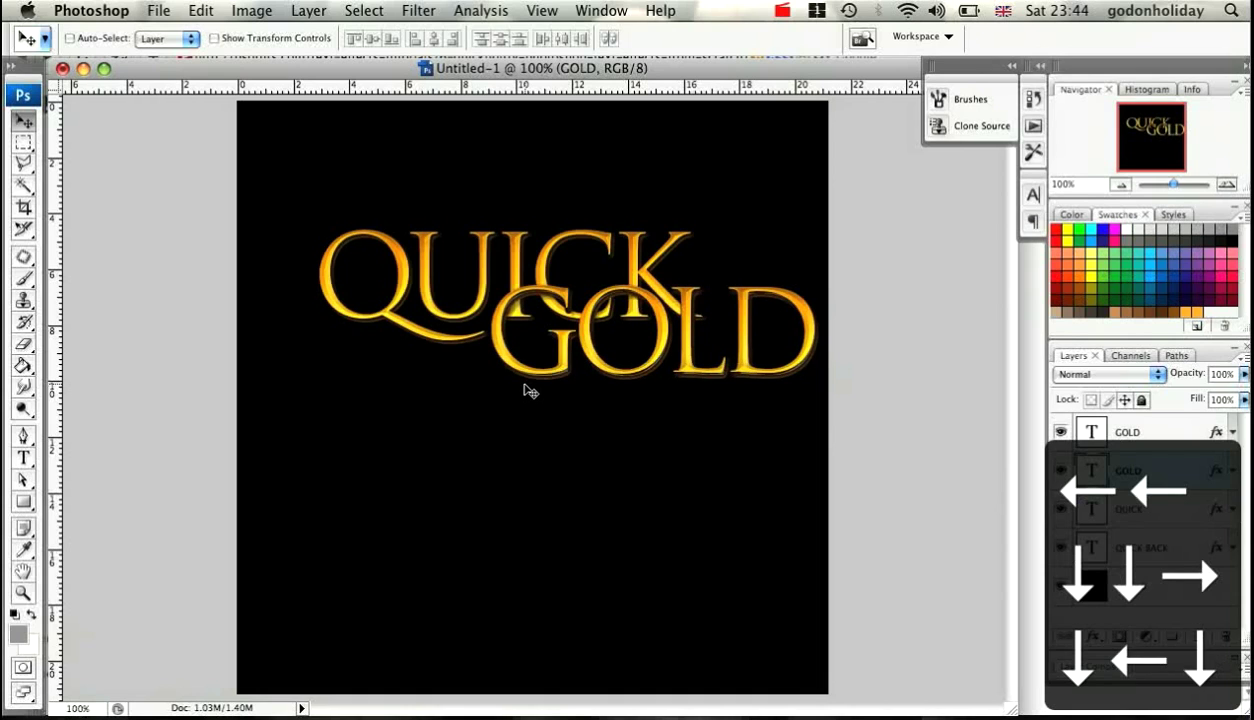
key(Up)
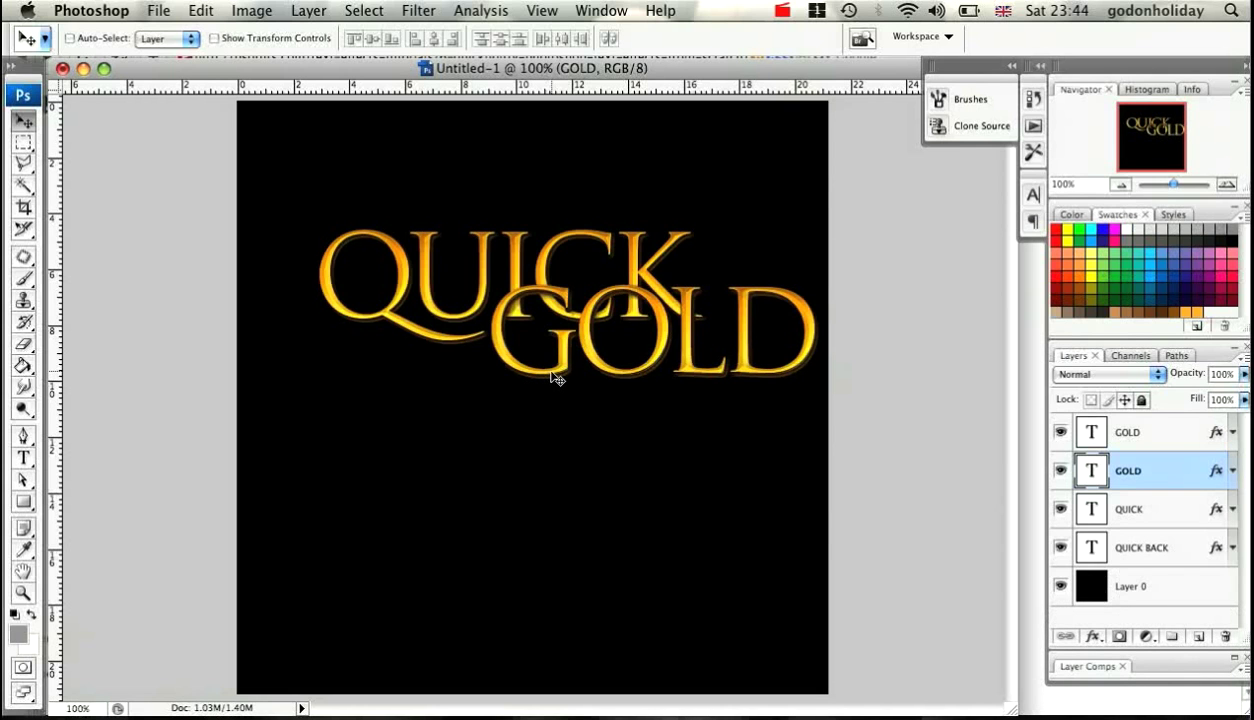
- Switch to the PSDTUTS page in Safari and review the Quick Gold Text reference and the tutorial's introduction
key(F9)
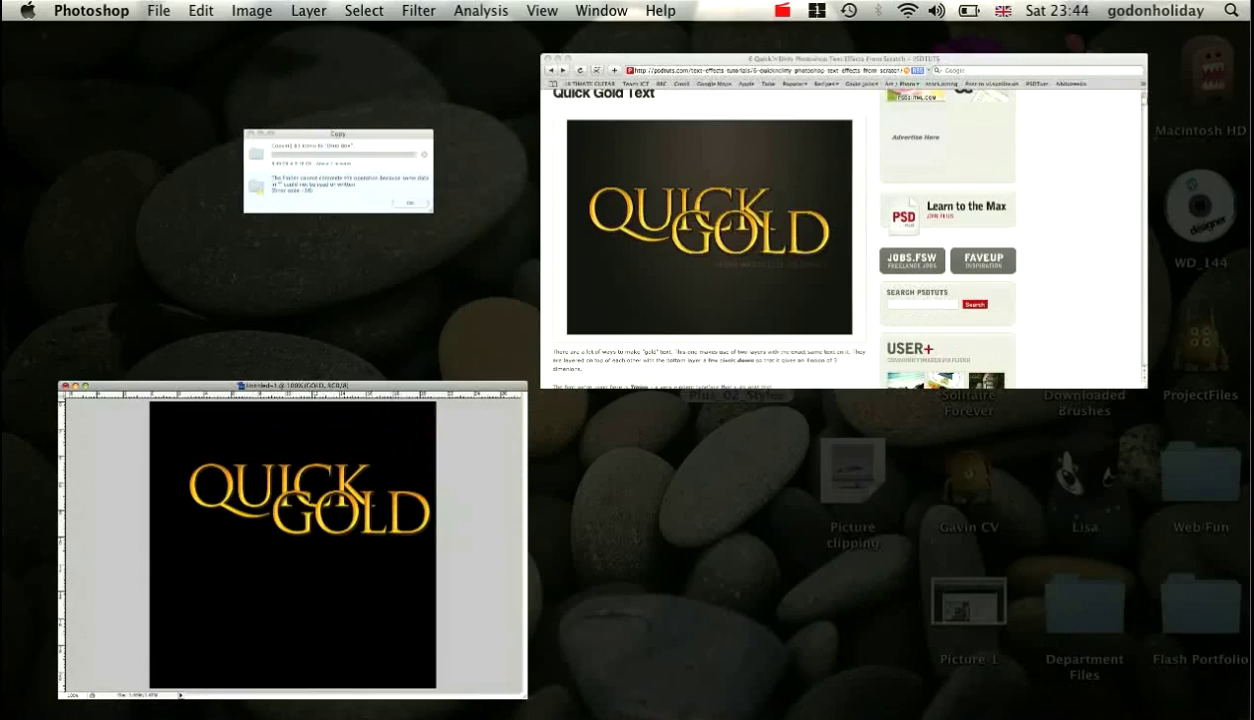
click(725, 208)
scroll(691, 180, up, 5)
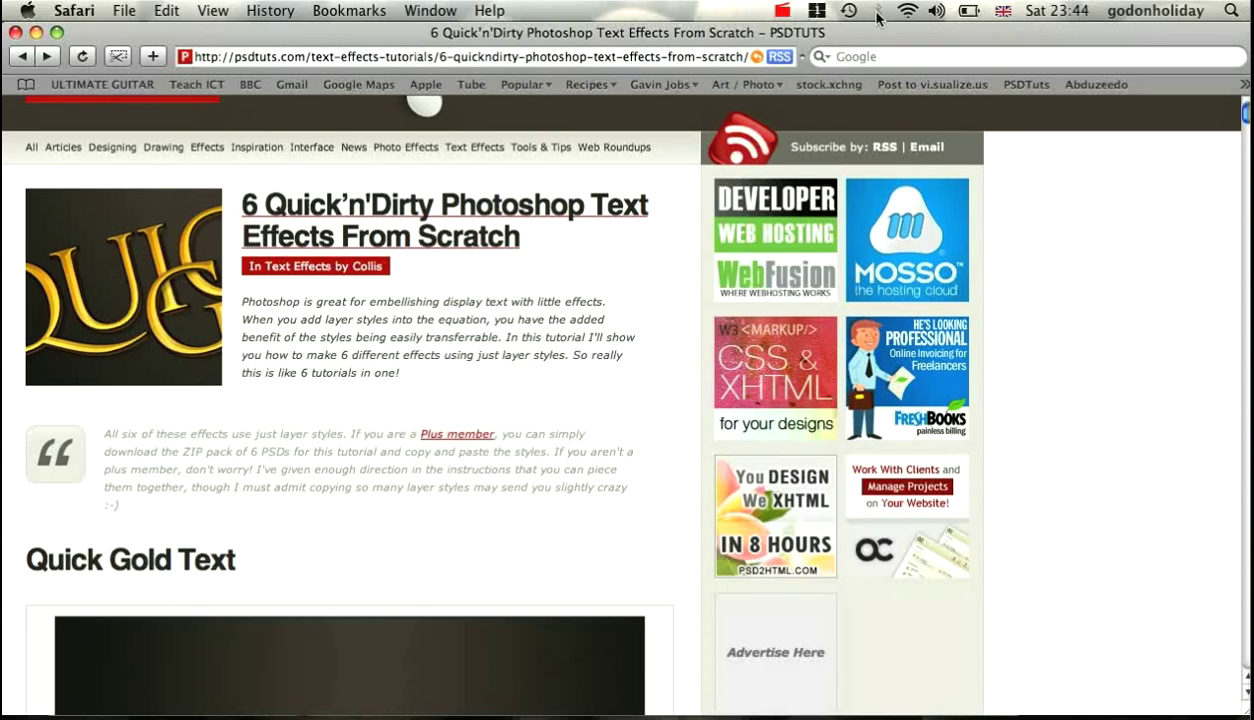
click(781, 13)
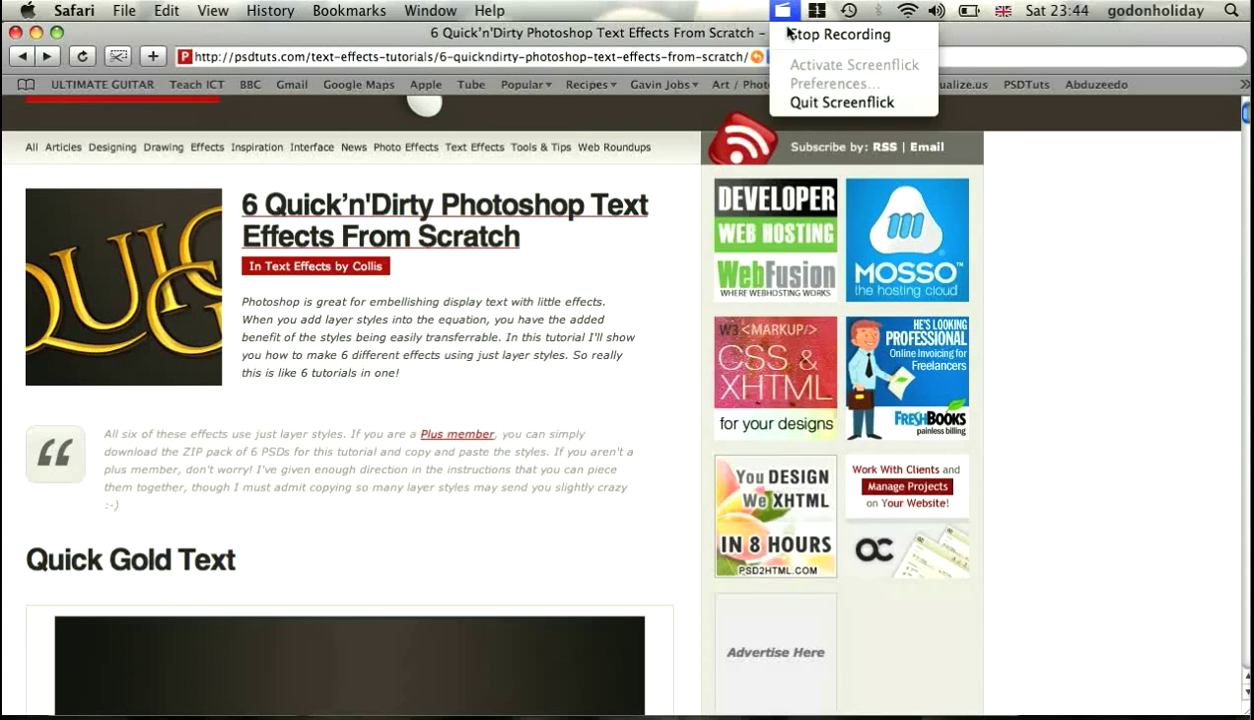